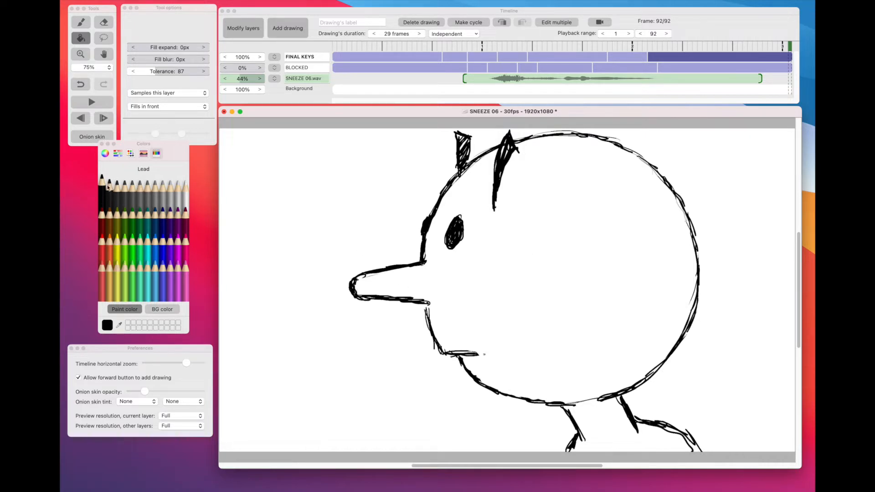
left_click(78, 41)
left_click(79, 40)
left_click(656, 422)
left_click(496, 16)
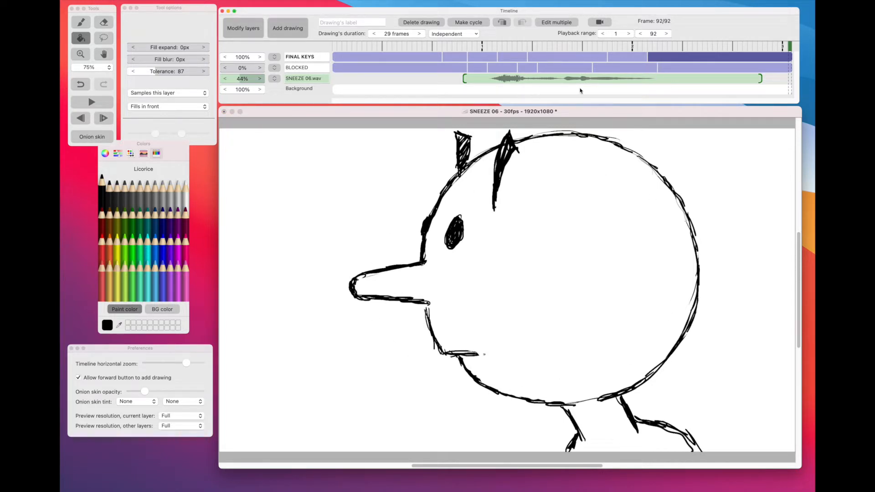
left_click(591, 115)
Step: Play the sneeze animation from frame 1 to check its timing with the sound, and stop playback
left_click(92, 103)
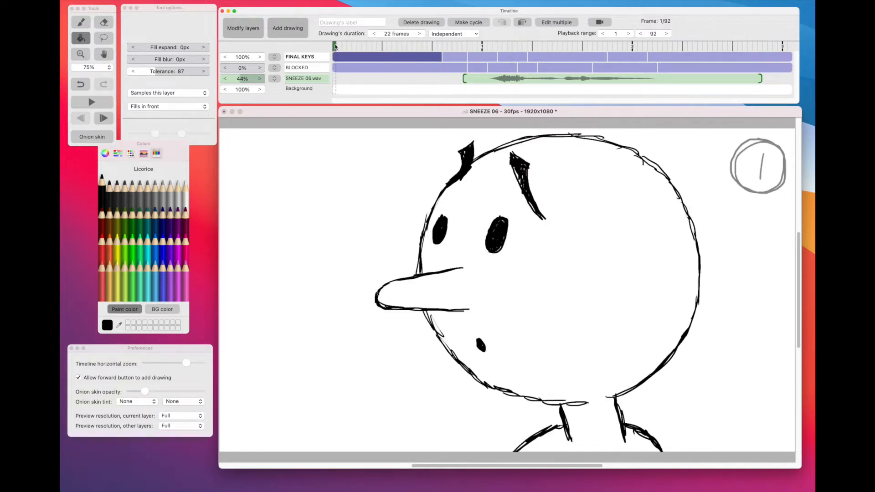
left_click(92, 105)
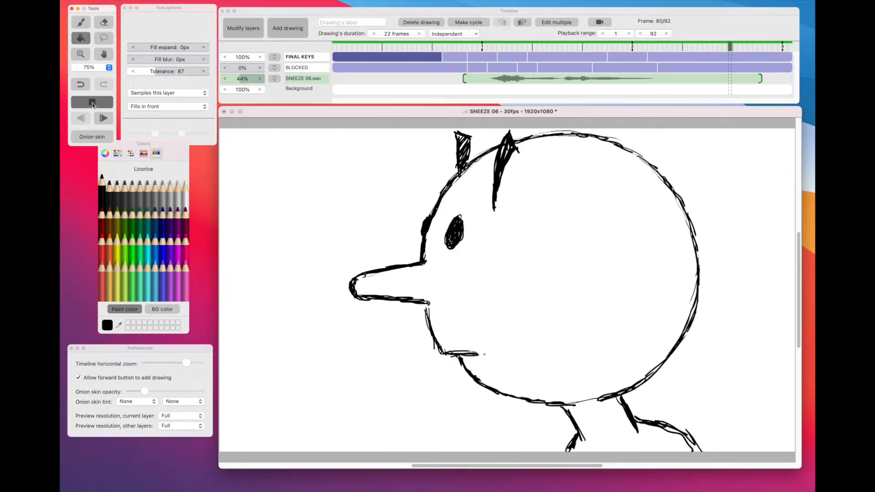
left_click(95, 106)
left_click(505, 67)
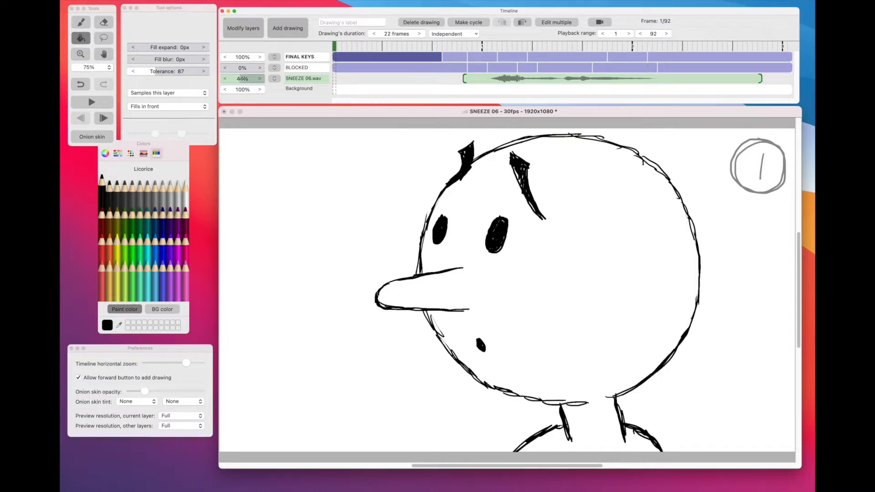
Step: Mute the SNEEZE 06.wav layer by setting its level to 0% and move the playhead from frame 1 to frame 23
left_click_drag(242, 79, 221, 79)
mouse_move(338, 47)
left_mouse_down()
mouse_move(620, 59)
mouse_move(334, 65)
left_mouse_up()
left_click_drag(335, 49, 441, 50)
left_click_drag(443, 51, 446, 50)
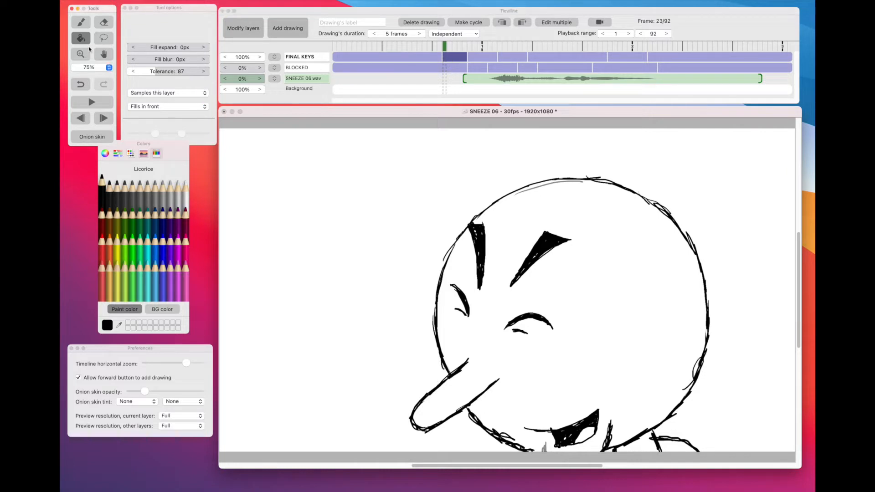
Step: With the black 12 px brush, write a circled 23 in the empty space beside the head on the frame 23 key drawing
left_click(82, 22)
left_click(82, 21)
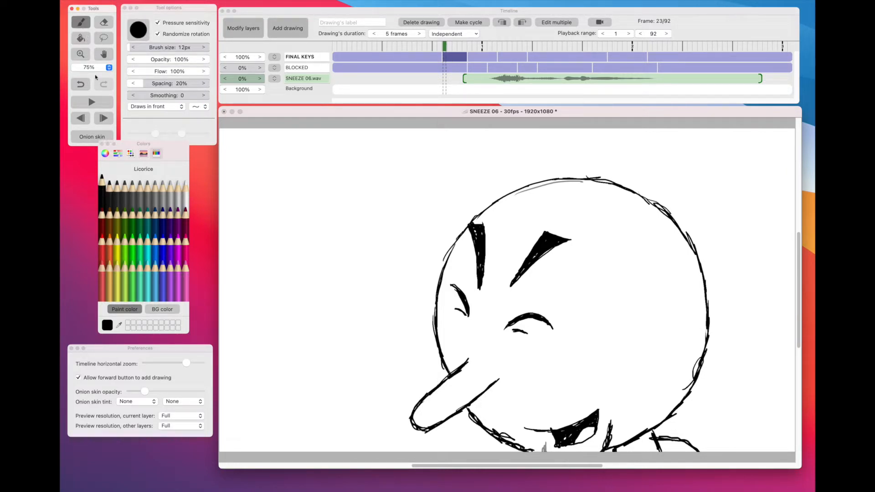
left_click(726, 184)
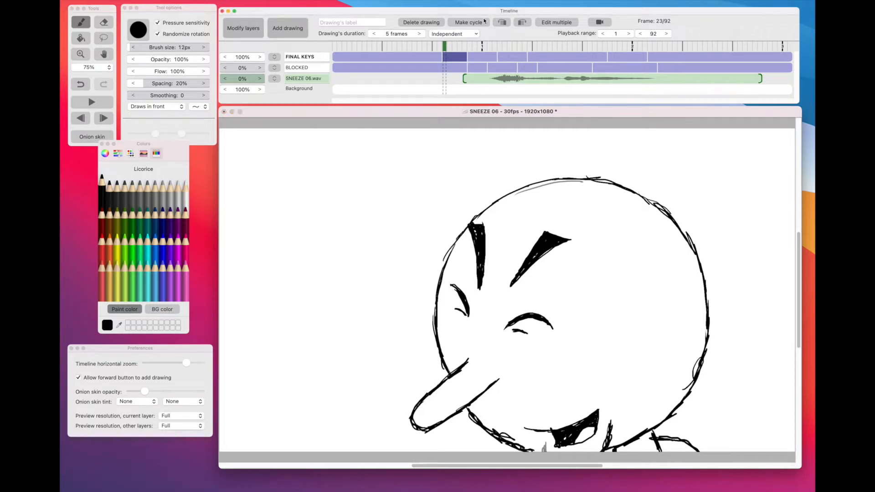
left_click(653, 21)
mouse_move(446, 49)
left_mouse_down()
mouse_move(431, 48)
mouse_move(446, 49)
left_mouse_up()
left_click(439, 49)
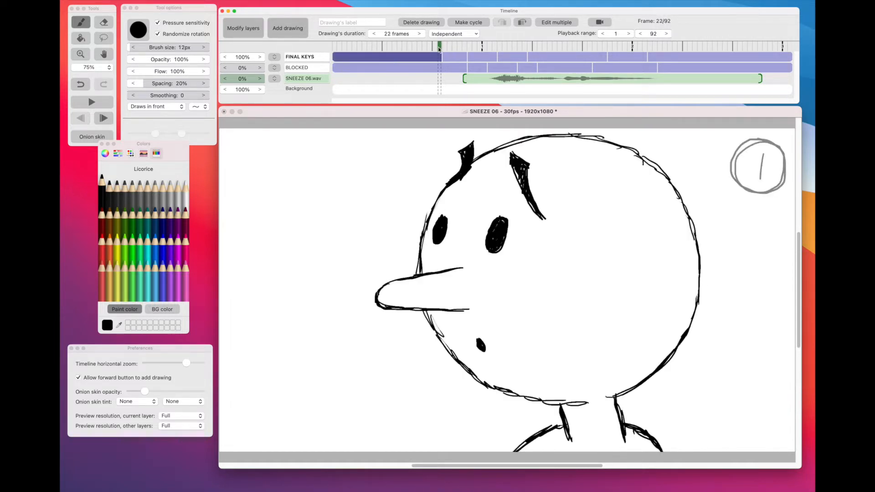
left_click(445, 49)
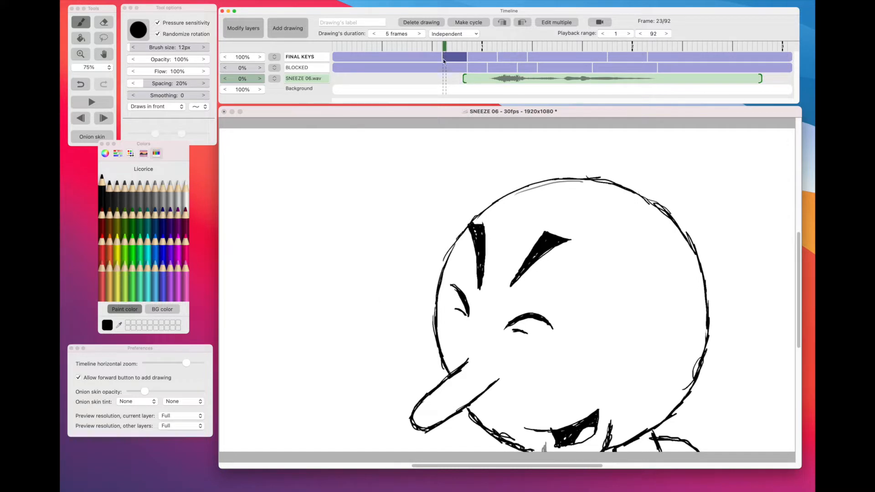
left_click(612, 282)
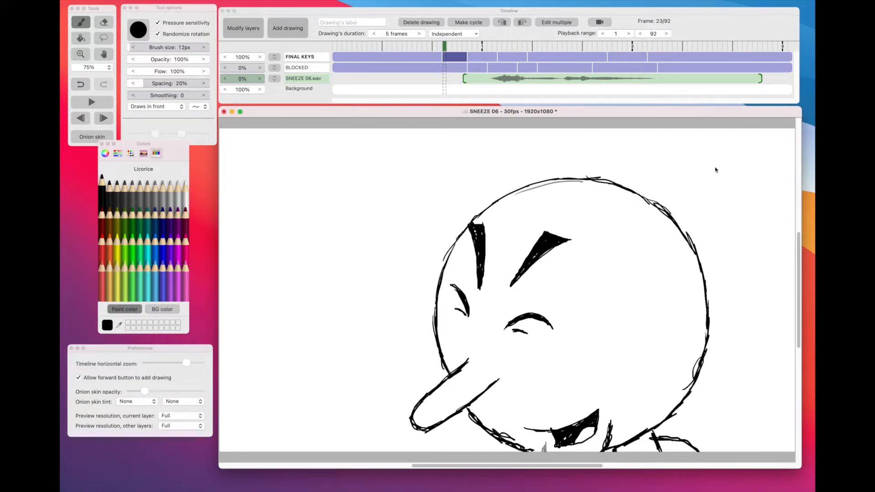
mouse_move(718, 167)
left_mouse_down()
mouse_move(741, 150)
mouse_move(710, 159)
mouse_move(720, 195)
mouse_move(761, 181)
mouse_move(753, 154)
left_mouse_up()
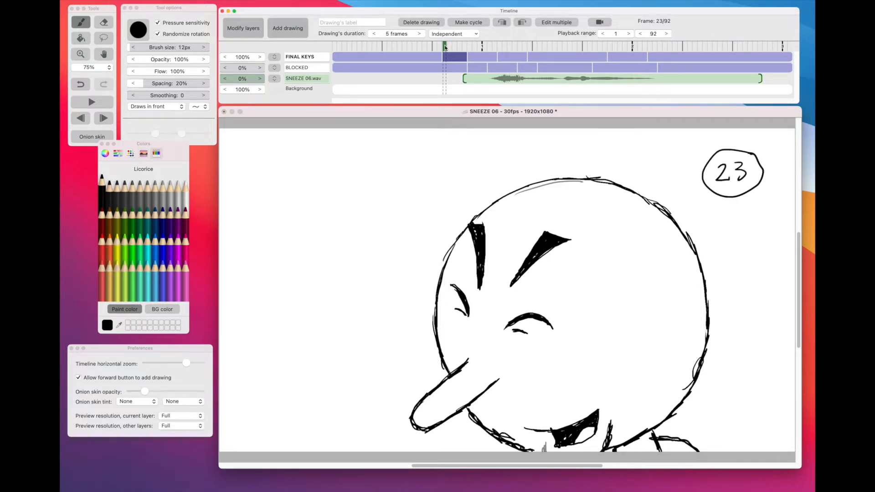
Step: Lengthen the frame 23 key on the FINAL KEYS layer to 6 frames so the following key starts at frame 29
left_click(450, 46)
left_click_drag(452, 47, 470, 45)
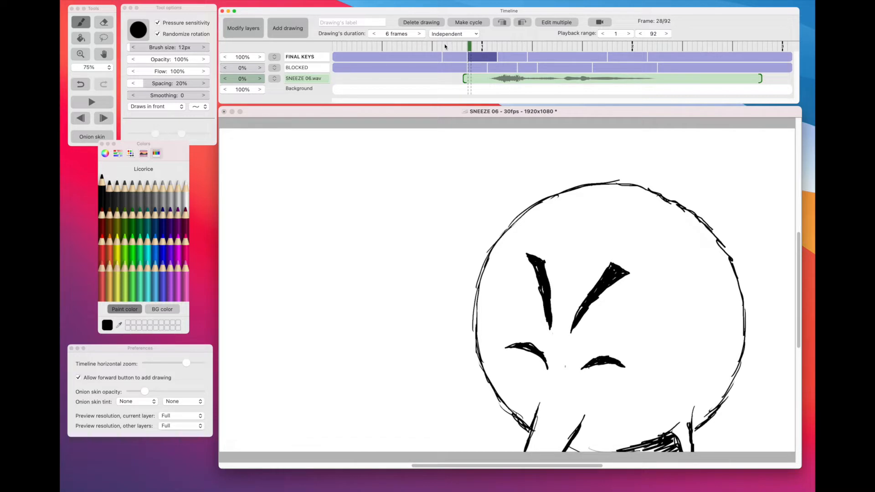
left_click(466, 57)
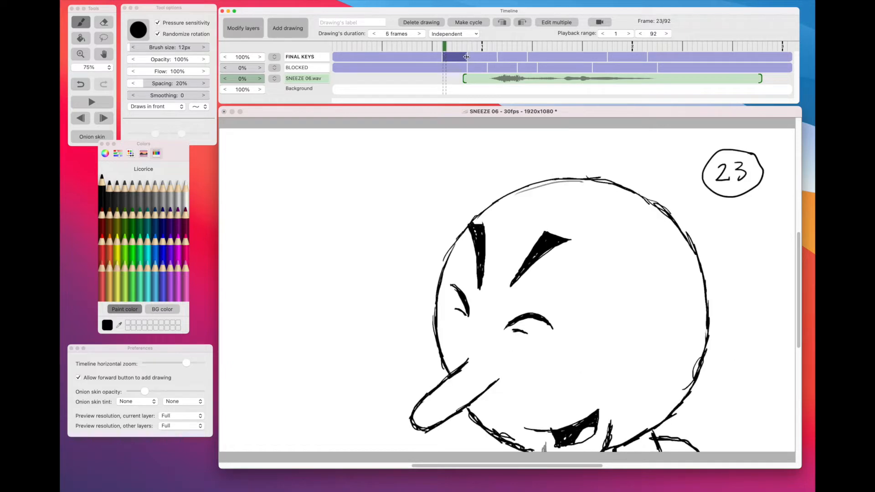
mouse_move(466, 57)
left_mouse_down()
mouse_move(448, 46)
mouse_move(475, 46)
left_mouse_up()
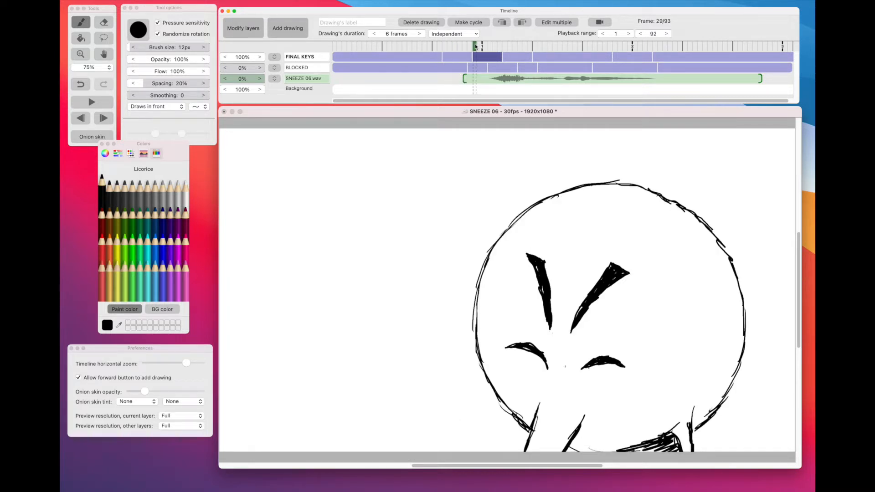
Step: Label the frame 29 key drawing with a circled 29 and the frame 35 key drawing with a circled 35
left_click(727, 164)
mouse_move(719, 165)
left_mouse_down()
mouse_move(724, 174)
mouse_move(735, 172)
mouse_move(731, 164)
mouse_move(736, 184)
mouse_move(732, 147)
left_mouse_up()
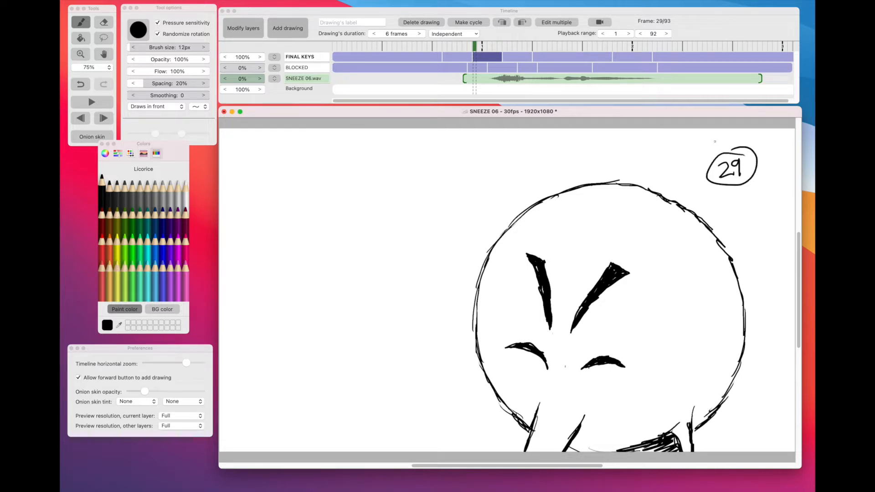
left_click(475, 45)
left_click_drag(476, 45, 504, 44)
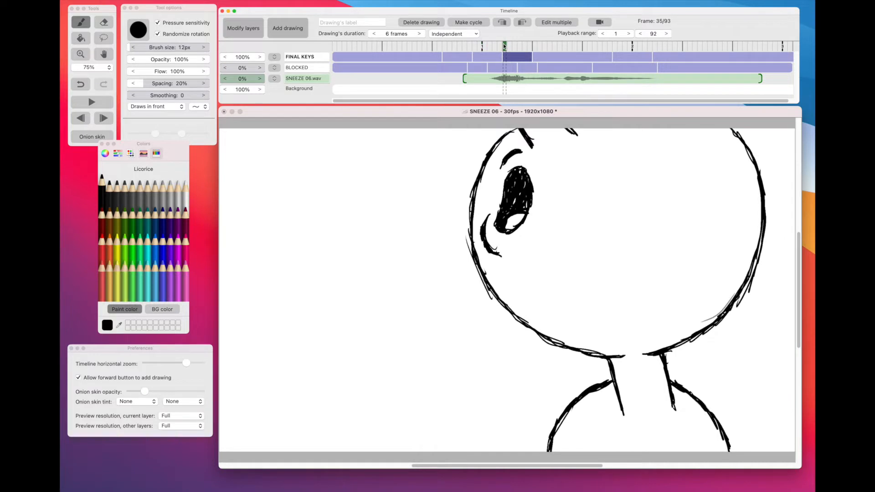
mouse_move(730, 352)
left_mouse_down()
mouse_move(731, 366)
mouse_move(751, 364)
mouse_move(754, 348)
mouse_move(736, 382)
mouse_move(744, 338)
left_mouse_up()
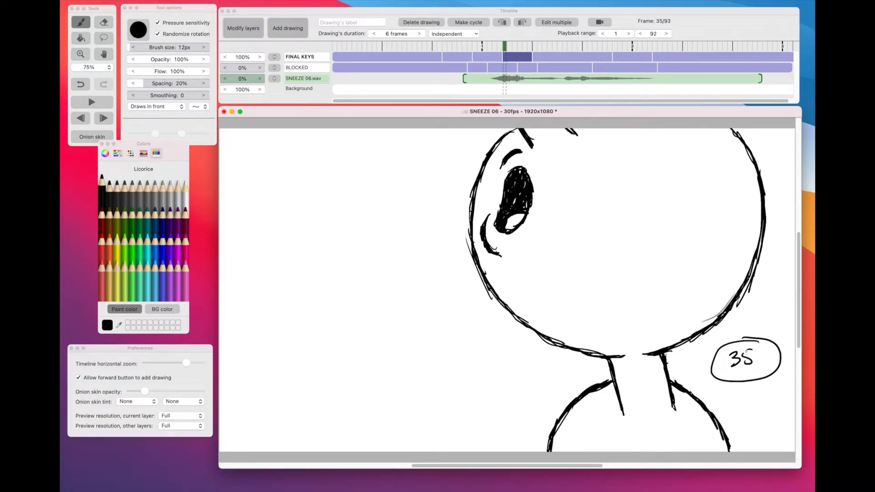
Step: Label the frame 41 key drawing with a circled 41 and the frame 57 key drawing with a circled 57
left_click(554, 56)
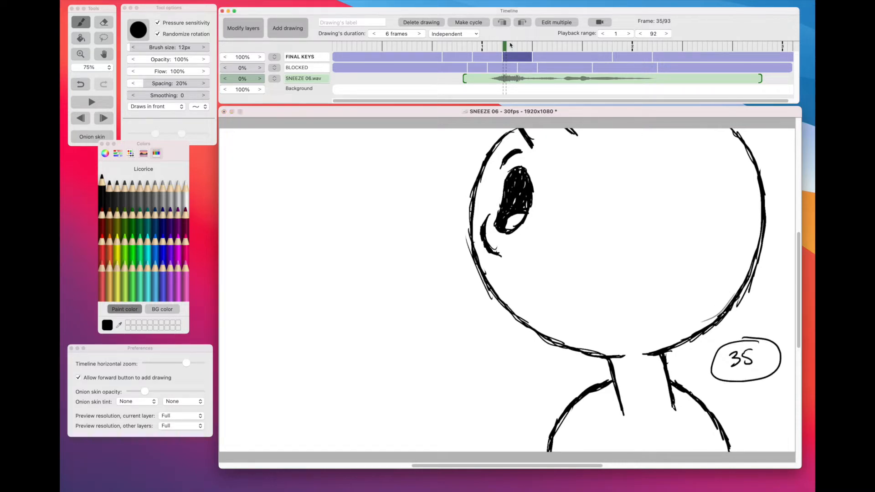
left_click_drag(511, 44, 534, 46)
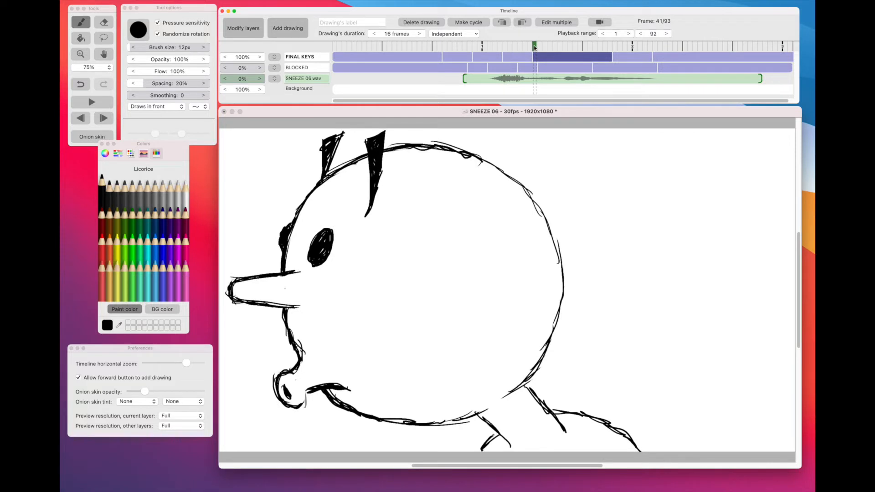
left_click(661, 135)
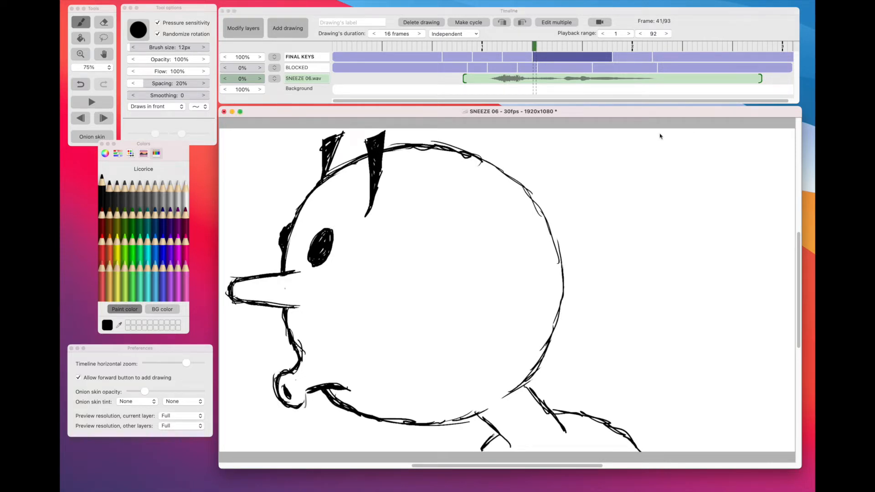
mouse_move(717, 162)
left_mouse_down()
mouse_move(728, 177)
mouse_move(720, 187)
mouse_move(733, 184)
mouse_move(691, 185)
mouse_move(727, 156)
left_mouse_up()
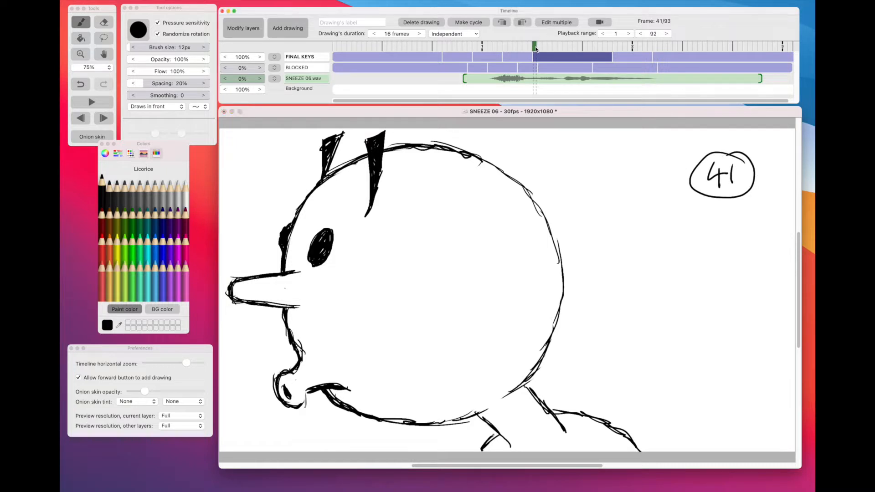
left_click_drag(536, 48, 615, 45)
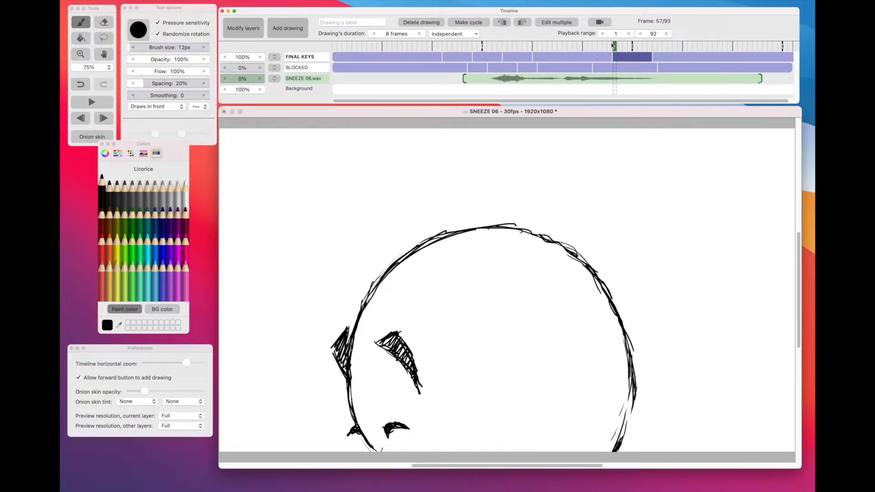
left_click(760, 198)
mouse_move(734, 182)
left_mouse_down()
mouse_move(737, 197)
mouse_move(744, 181)
mouse_move(757, 199)
mouse_move(775, 180)
mouse_move(742, 170)
left_mouse_up()
Step: Write a circled 69 beside the head on the last key drawing, at frame 65
left_click(621, 53)
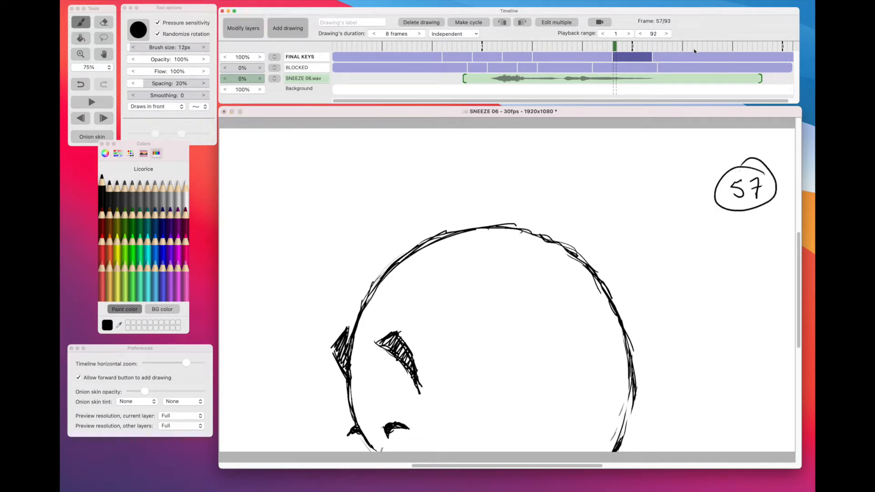
left_click_drag(617, 46, 657, 45)
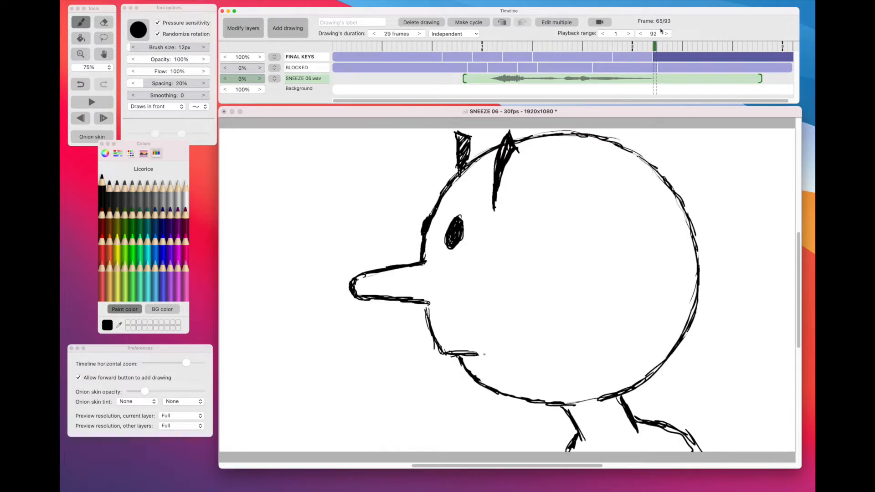
left_click(764, 187)
mouse_move(741, 159)
left_mouse_down()
mouse_move(744, 170)
mouse_move(756, 162)
mouse_move(751, 196)
mouse_move(748, 142)
left_mouse_up()
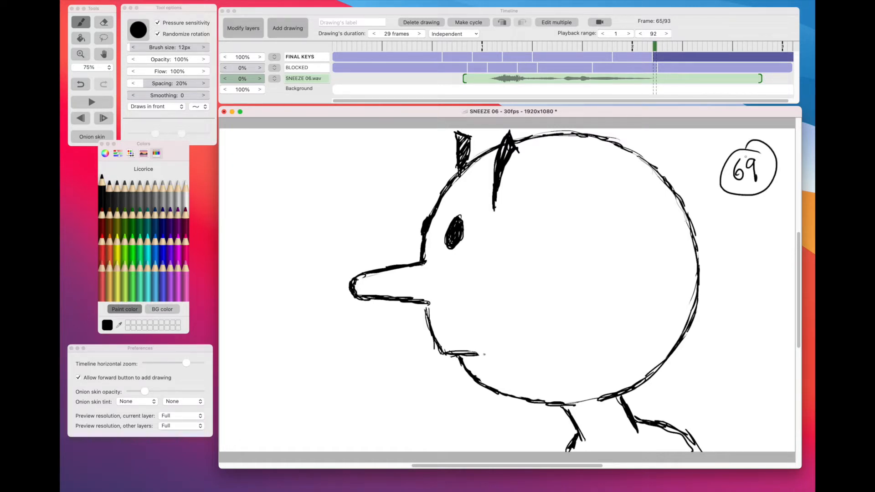
left_click(661, 45)
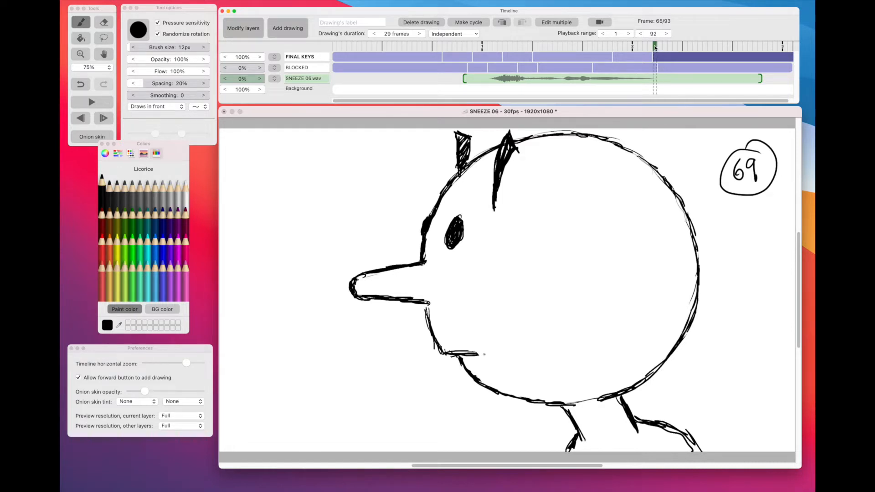
Step: Scrub back through the keys and review the stretch from frame 1 up to the frame 23 key
mouse_move(655, 47)
left_mouse_down()
mouse_move(416, 56)
mouse_move(457, 55)
left_mouse_up()
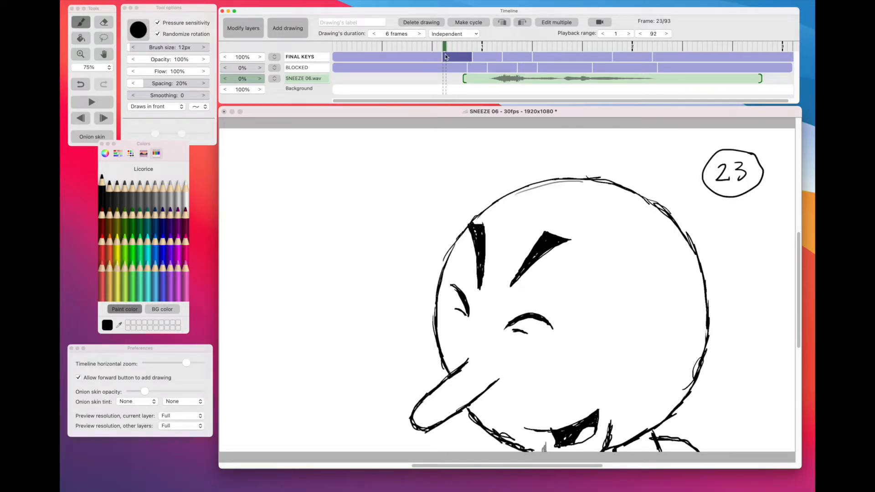
mouse_move(445, 57)
left_mouse_down()
mouse_move(511, 57)
mouse_move(432, 63)
left_mouse_up()
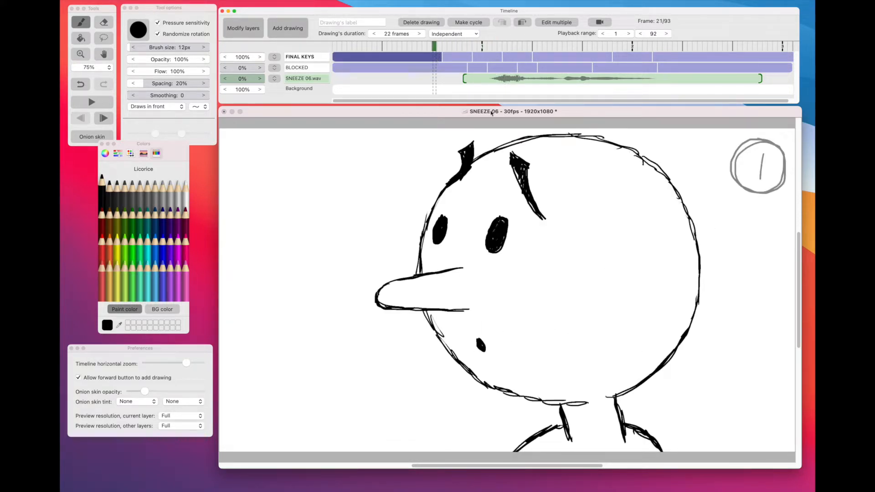
left_click(439, 45)
mouse_move(439, 46)
left_mouse_down()
mouse_move(448, 47)
mouse_move(439, 48)
left_mouse_up()
left_click_drag(338, 45, 440, 50)
mouse_move(440, 49)
left_mouse_down()
mouse_move(515, 55)
mouse_move(441, 59)
left_mouse_up()
Step: Draw a timing chart line on the frame 1 drawing, below the nose, with end ticks labelled circled 1 and circled 23
left_click(260, 170)
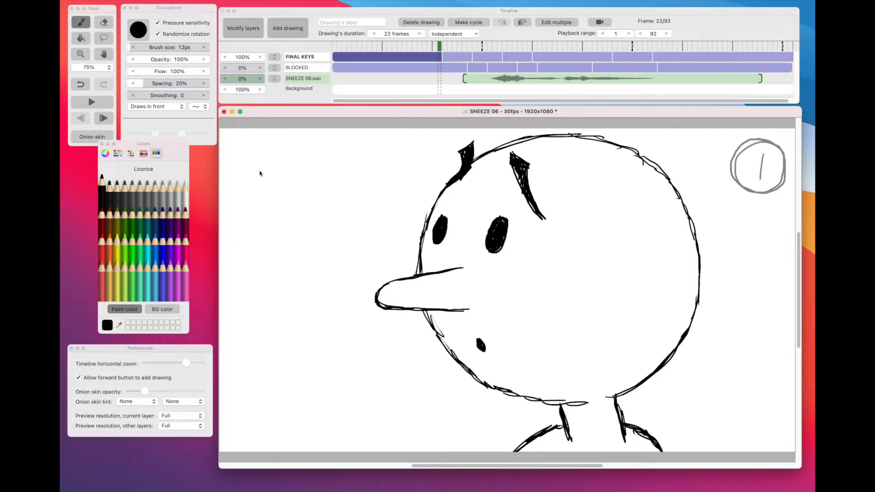
mouse_move(265, 383)
left_mouse_down()
mouse_move(266, 400)
mouse_move(372, 390)
mouse_move(407, 384)
mouse_move(404, 376)
left_mouse_up()
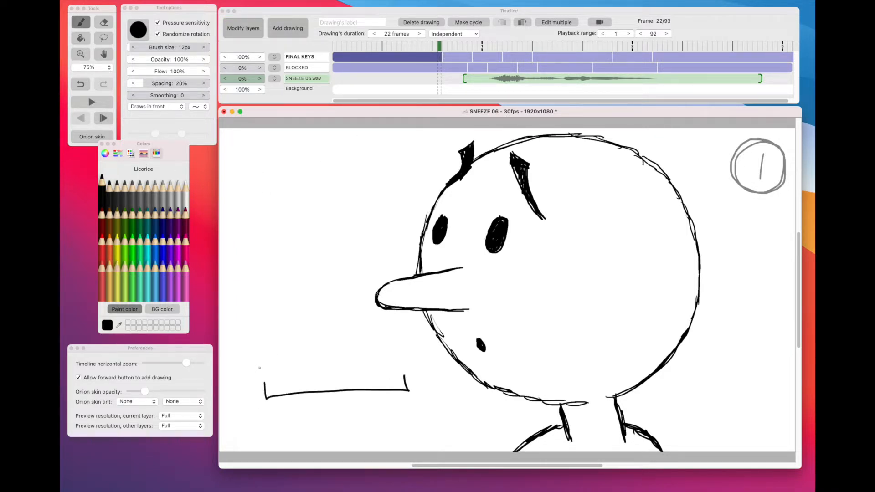
mouse_move(262, 362)
left_mouse_down()
mouse_move(247, 377)
mouse_move(276, 373)
mouse_move(265, 352)
left_mouse_up()
mouse_move(399, 357)
left_mouse_down()
mouse_move(398, 368)
mouse_move(411, 369)
mouse_move(390, 354)
mouse_move(428, 367)
mouse_move(419, 348)
left_mouse_up()
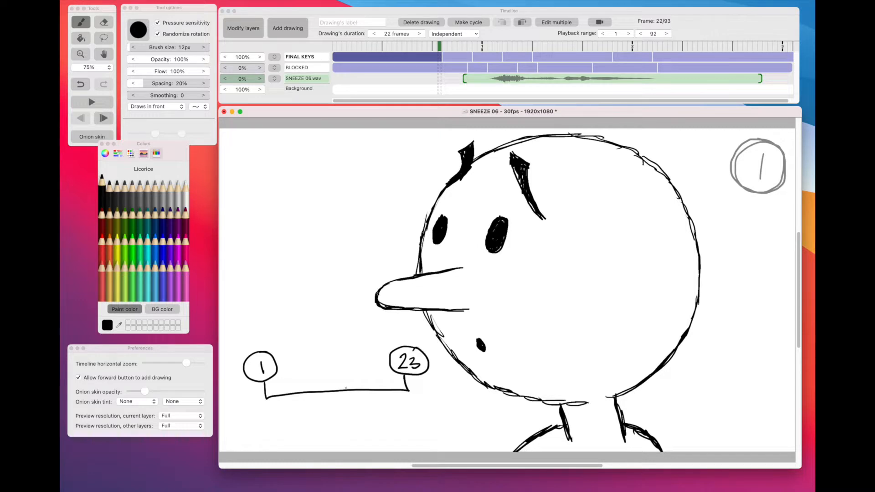
Step: Add inbetween ticks to the timing chart, labelling the middle breakdown (7), the earlier ones 3 and 5, and the later one 9
mouse_move(333, 363)
left_mouse_down()
mouse_move(336, 391)
mouse_move(372, 391)
left_mouse_up()
left_click_drag(300, 385, 287, 409)
left_click_drag(280, 415, 283, 424)
left_click_drag(295, 369, 296, 380)
mouse_move(296, 369)
left_mouse_down()
mouse_move(331, 352)
mouse_move(336, 363)
mouse_move(317, 365)
left_mouse_up()
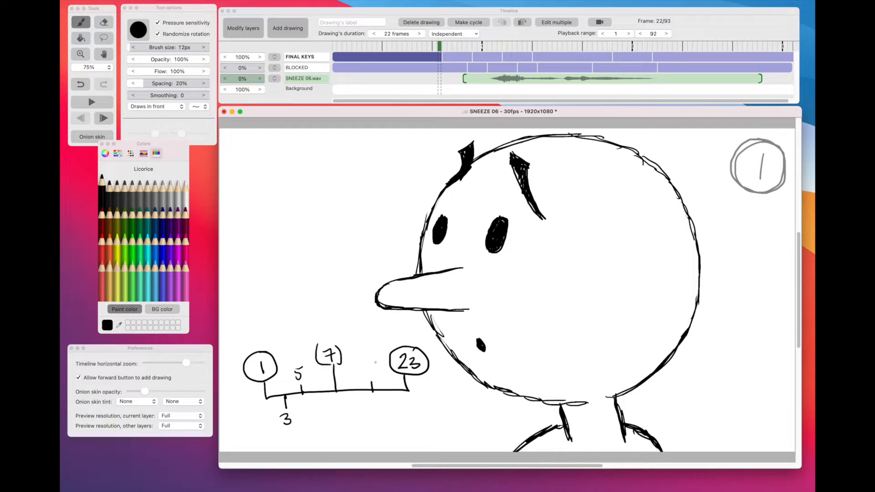
left_click_drag(373, 360, 371, 373)
Step: Go to the frame 23 key drawing on the FINAL KEYS layer
left_click(440, 46)
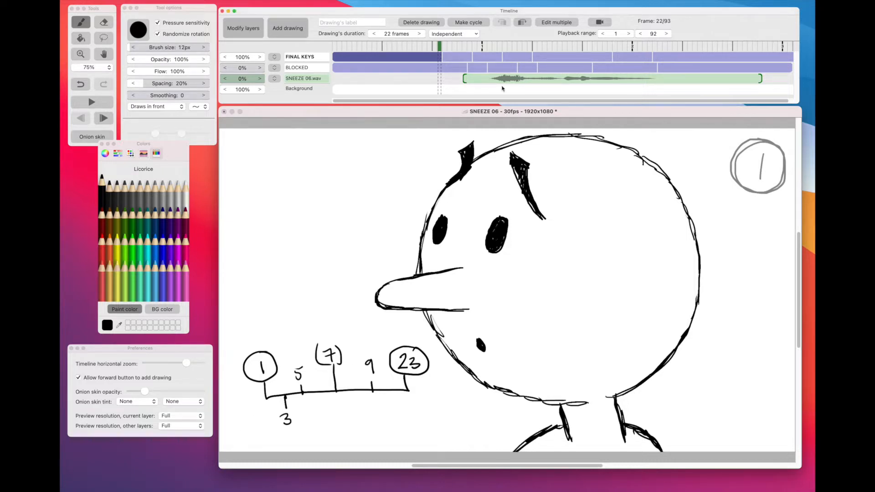
mouse_move(440, 46)
left_mouse_down()
mouse_move(484, 50)
mouse_move(443, 58)
mouse_move(465, 60)
mouse_move(482, 51)
mouse_move(445, 54)
left_mouse_up()
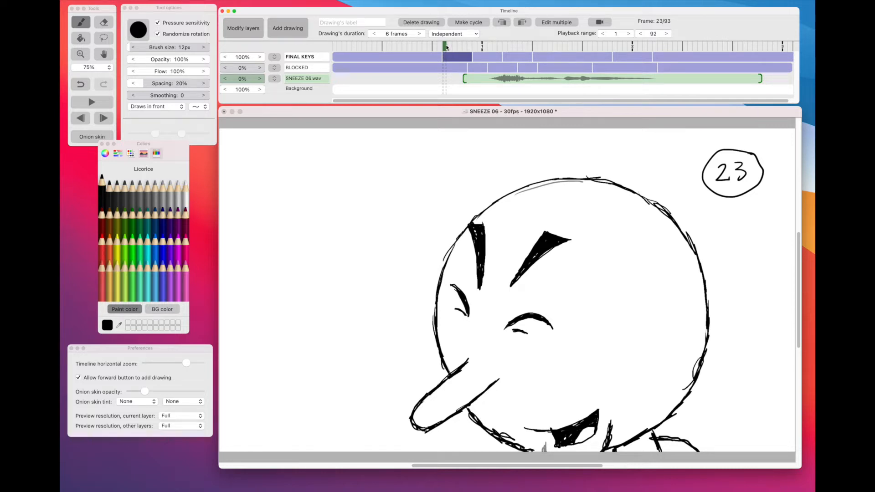
mouse_move(448, 47)
left_mouse_down()
mouse_move(509, 51)
mouse_move(446, 56)
left_mouse_up()
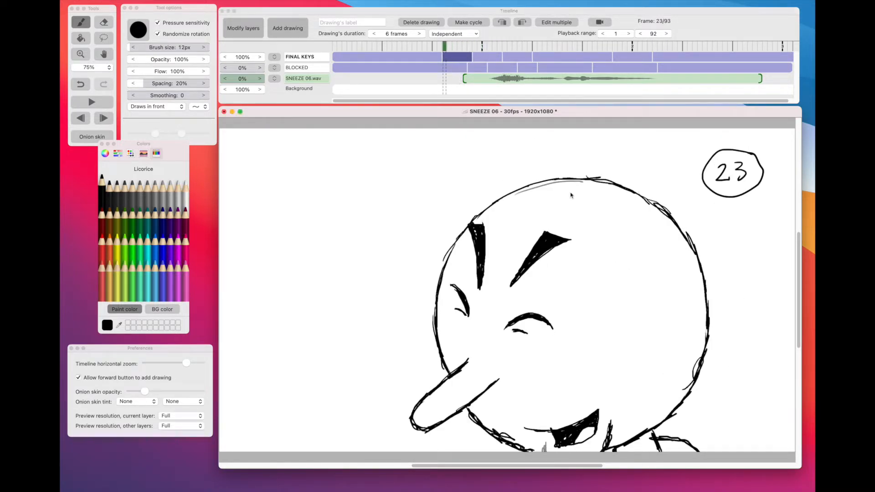
Step: Draw a timing chart on the frame 23 drawing from circled 23 to circled 29, with breakdown (25) and inbetween 27
mouse_move(260, 351)
left_mouse_down()
mouse_move(259, 363)
mouse_move(357, 362)
mouse_move(356, 351)
left_mouse_up()
mouse_move(255, 336)
left_mouse_down()
mouse_move(261, 346)
mouse_move(268, 340)
mouse_move(264, 346)
mouse_move(244, 347)
mouse_move(269, 331)
left_mouse_up()
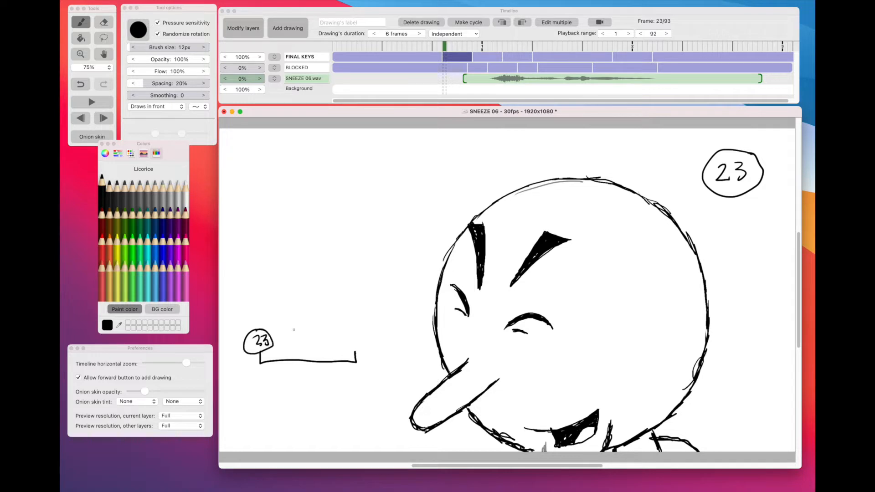
mouse_move(345, 336)
left_mouse_down()
mouse_move(354, 347)
mouse_move(361, 336)
mouse_move(358, 346)
mouse_move(371, 339)
mouse_move(351, 326)
mouse_move(309, 362)
left_mouse_up()
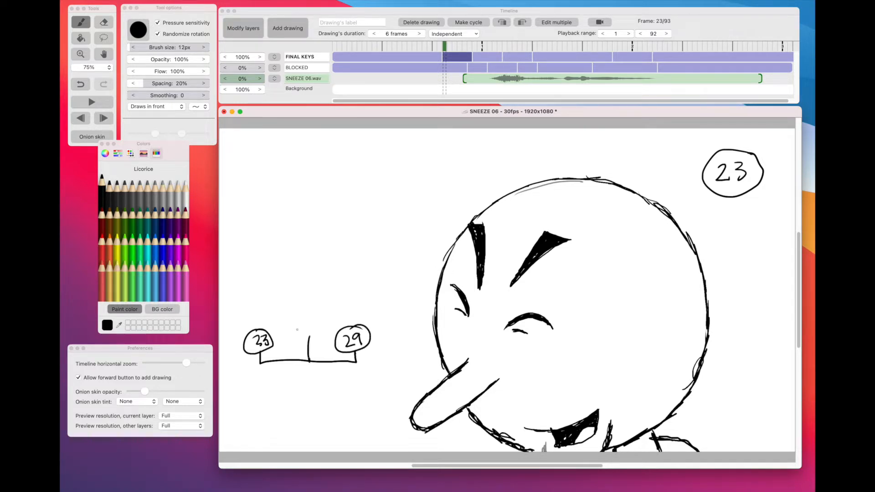
mouse_move(299, 330)
left_mouse_down()
mouse_move(306, 325)
mouse_move(299, 339)
mouse_move(311, 340)
mouse_move(291, 342)
left_mouse_up()
mouse_move(334, 363)
left_mouse_down()
mouse_move(329, 385)
mouse_move(337, 385)
left_mouse_up()
mouse_move(338, 376)
left_mouse_down()
mouse_move(341, 386)
mouse_move(346, 380)
left_mouse_up()
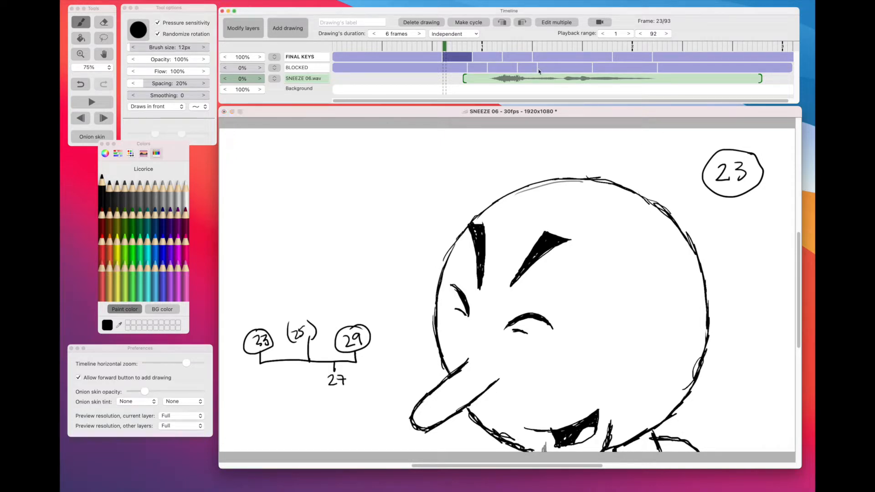
Step: On the frame 29 key drawing, draw a timing chart from circled 29 to circled 35, with breakdown (33) and inbetween 31
left_click_drag(449, 48, 513, 51)
mouse_move(509, 48)
left_mouse_down()
mouse_move(469, 52)
mouse_move(505, 54)
mouse_move(485, 58)
left_mouse_up()
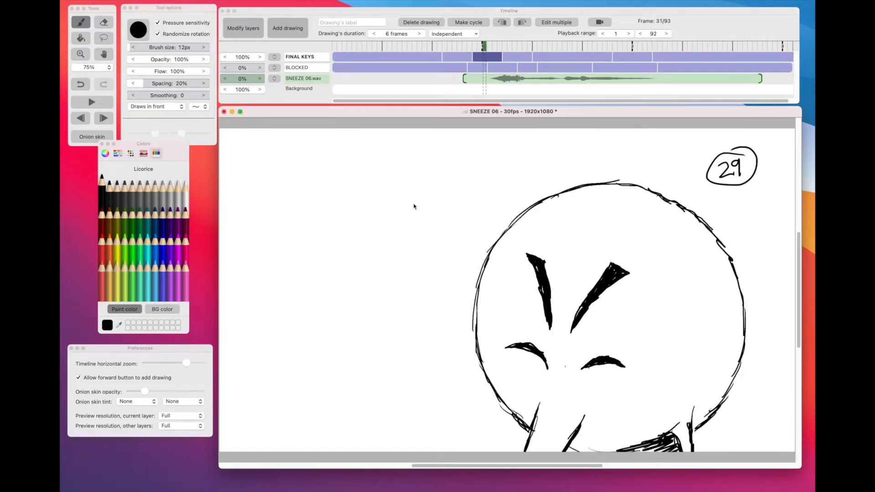
mouse_move(274, 390)
left_mouse_down()
mouse_move(393, 389)
mouse_move(393, 381)
left_mouse_up()
mouse_move(262, 363)
left_mouse_down()
mouse_move(272, 372)
mouse_move(260, 377)
mouse_move(272, 354)
left_mouse_up()
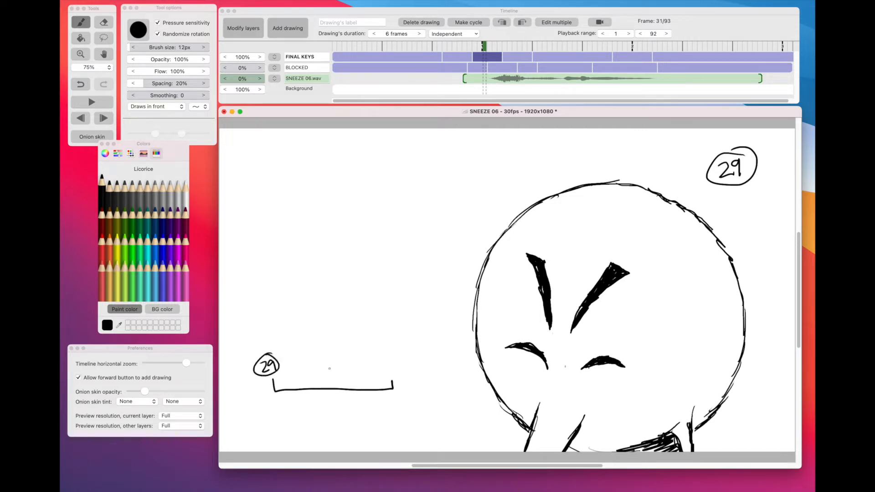
left_click_drag(330, 369, 330, 386)
mouse_move(387, 359)
left_mouse_down()
mouse_move(386, 371)
mouse_move(396, 372)
mouse_move(403, 358)
mouse_move(375, 373)
mouse_move(394, 351)
left_mouse_up()
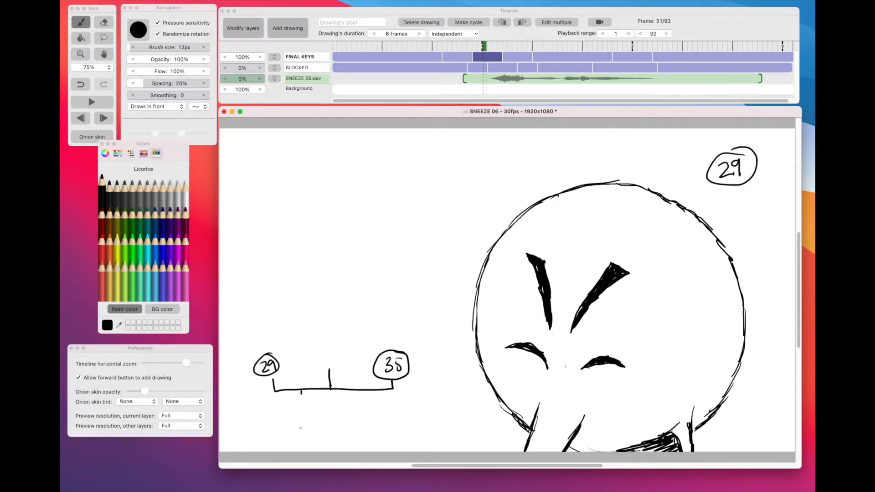
left_click_drag(301, 391, 302, 398)
mouse_move(296, 403)
left_mouse_down()
mouse_move(297, 413)
mouse_move(308, 413)
left_mouse_up()
mouse_move(320, 352)
left_mouse_down()
mouse_move(321, 363)
mouse_move(342, 368)
mouse_move(323, 374)
left_mouse_up()
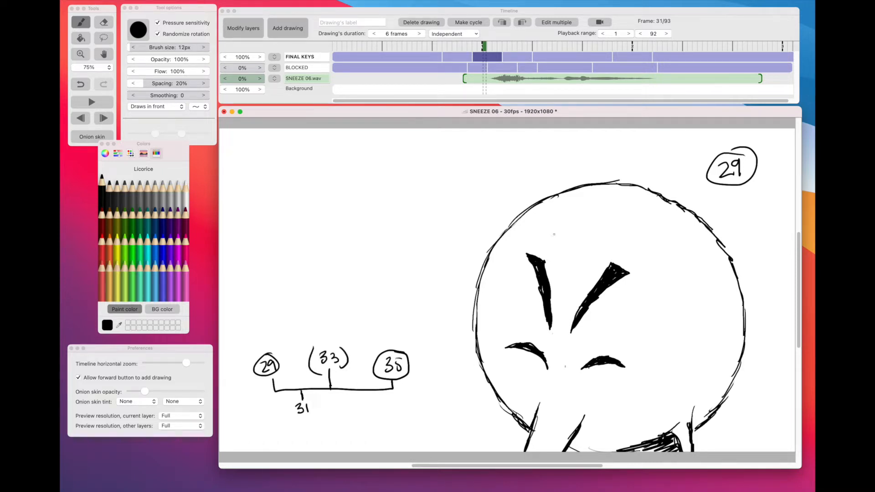
Step: On the frame 35 key drawing, draw a timing chart line with end ticks labelled circled 35 and circled 41
left_click(511, 68)
mouse_move(482, 46)
left_mouse_down()
mouse_move(538, 45)
mouse_move(474, 54)
mouse_move(534, 57)
mouse_move(507, 59)
left_mouse_up()
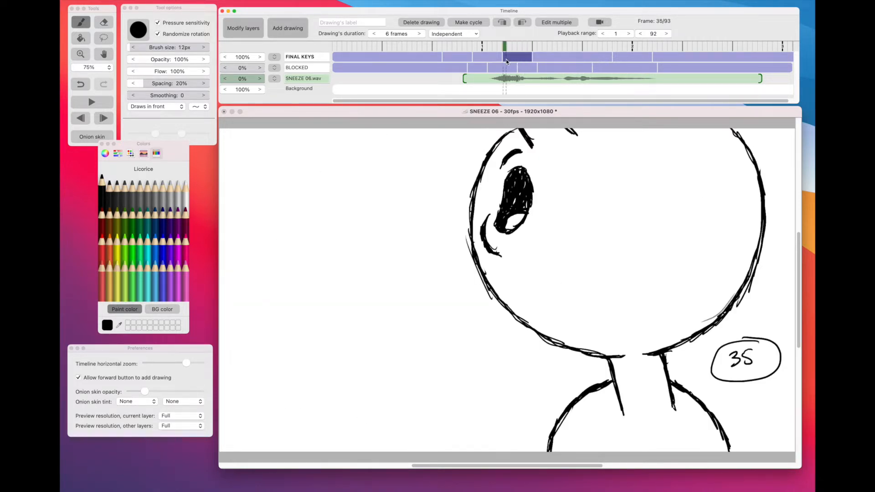
left_click(288, 350)
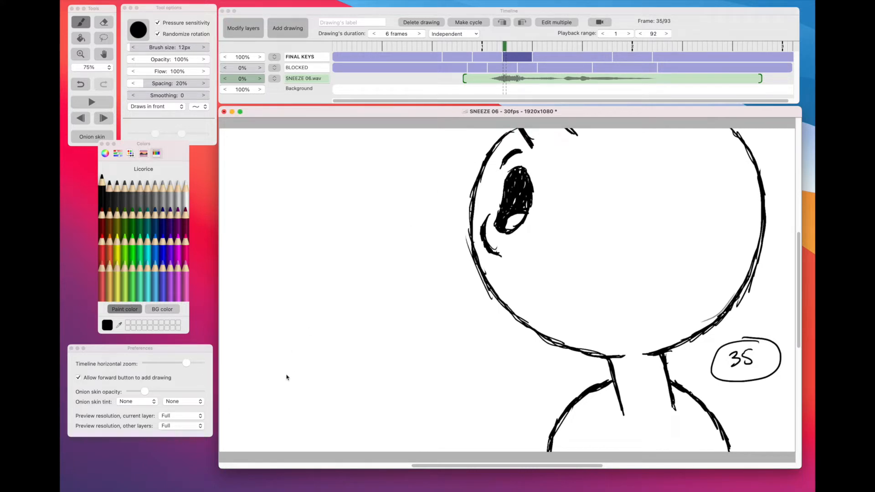
mouse_move(287, 375)
left_mouse_down()
mouse_move(288, 390)
mouse_move(387, 386)
mouse_move(404, 376)
left_mouse_up()
mouse_move(275, 359)
left_mouse_down()
mouse_move(284, 371)
mouse_move(295, 356)
left_mouse_up()
mouse_move(291, 353)
left_mouse_down()
mouse_move(270, 376)
mouse_move(280, 351)
left_mouse_up()
mouse_move(401, 358)
left_mouse_down()
mouse_move(403, 372)
mouse_move(423, 359)
mouse_move(403, 353)
left_mouse_up()
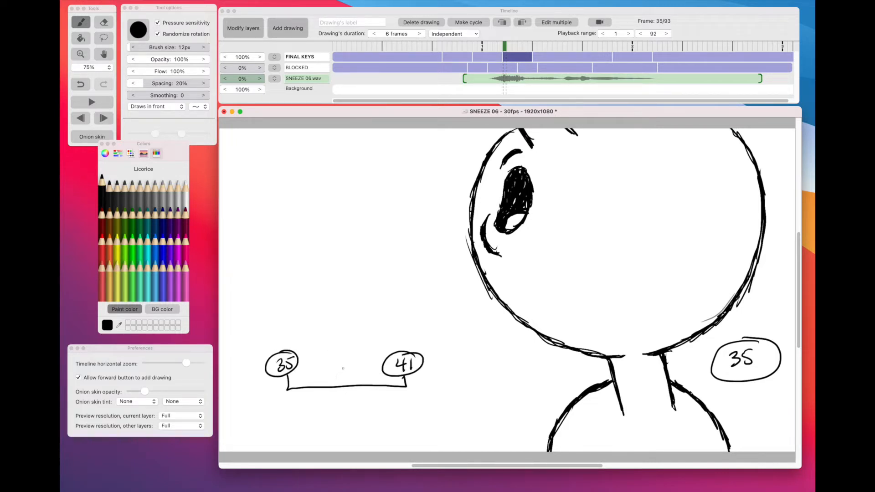
Step: Add and label a middle breakdown tick and an inbetween tick nearer the 41 end of the timing chart
left_click_drag(341, 363, 344, 387)
left_click_drag(376, 388, 376, 395)
mouse_move(335, 351)
left_mouse_down()
mouse_move(333, 361)
mouse_move(350, 355)
mouse_move(338, 367)
left_mouse_up()
left_click_drag(375, 399, 376, 411)
left_click_drag(386, 400, 387, 410)
Step: On the frame 41 key drawing, draw a timing chart line with end ticks labelled circled 41 and circled 57
mouse_move(505, 46)
left_mouse_down()
mouse_move(610, 50)
mouse_move(541, 51)
mouse_move(615, 58)
mouse_move(535, 56)
mouse_move(615, 58)
mouse_move(606, 60)
left_mouse_up()
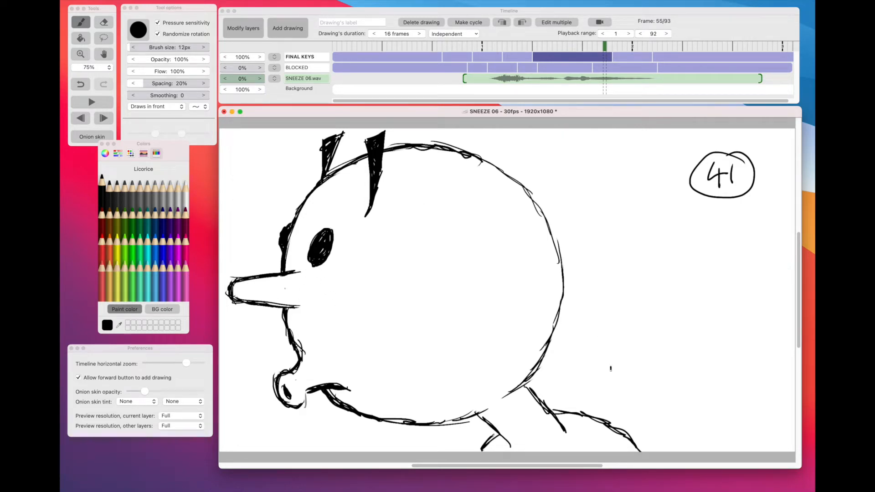
mouse_move(611, 367)
left_mouse_down()
mouse_move(756, 380)
mouse_move(754, 368)
left_mouse_up()
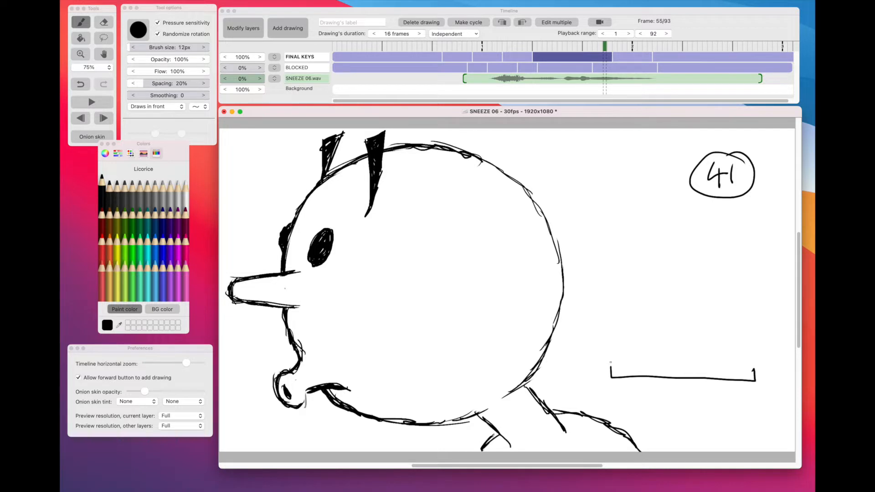
mouse_move(607, 350)
left_mouse_down()
mouse_move(603, 359)
mouse_move(614, 358)
left_mouse_up()
mouse_move(610, 352)
left_mouse_down()
mouse_move(614, 363)
mouse_move(595, 364)
mouse_move(614, 347)
left_mouse_up()
left_click_drag(605, 45, 610, 46)
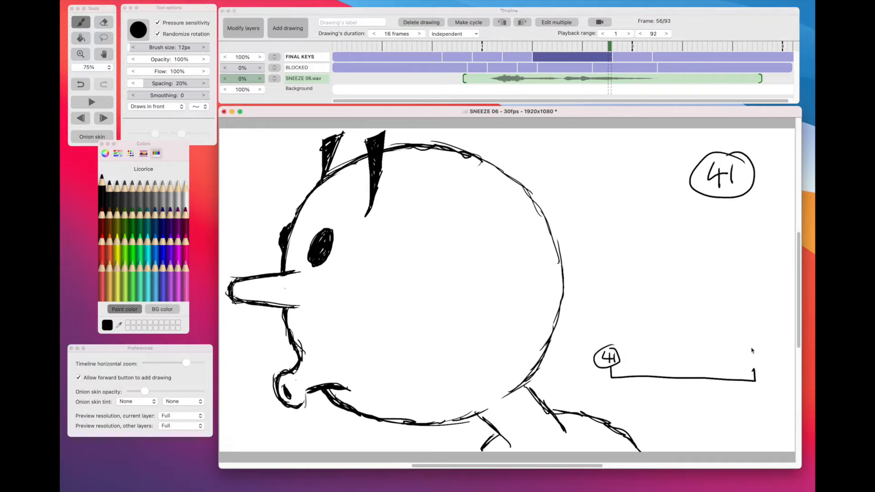
mouse_move(749, 350)
left_mouse_down()
mouse_move(748, 359)
mouse_move(765, 350)
mouse_move(770, 365)
mouse_move(760, 335)
left_mouse_up()
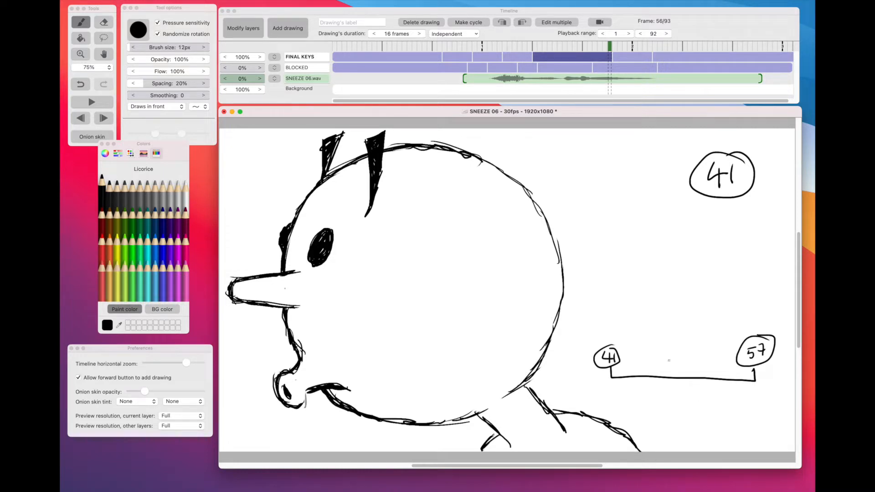
Step: Add ticks to the timing chart for breakdown (51), slow-out inbetweens 43, 45, 47 and 49, and later inbetweens 53 and 55
mouse_move(681, 347)
left_mouse_down()
mouse_move(682, 379)
mouse_move(649, 378)
left_mouse_up()
left_click_drag(718, 365, 719, 378)
left_click_drag(633, 368, 617, 387)
left_click_drag(612, 385, 614, 396)
mouse_move(617, 387)
left_mouse_down()
mouse_move(618, 395)
mouse_move(620, 370)
mouse_move(672, 345)
mouse_move(680, 332)
mouse_move(687, 344)
mouse_move(671, 349)
mouse_move(716, 357)
left_mouse_up()
left_click(722, 359)
mouse_move(735, 392)
left_mouse_down()
mouse_move(735, 399)
mouse_move(745, 391)
left_mouse_up()
mouse_move(743, 391)
left_mouse_down()
mouse_move(743, 401)
mouse_move(751, 391)
left_mouse_up()
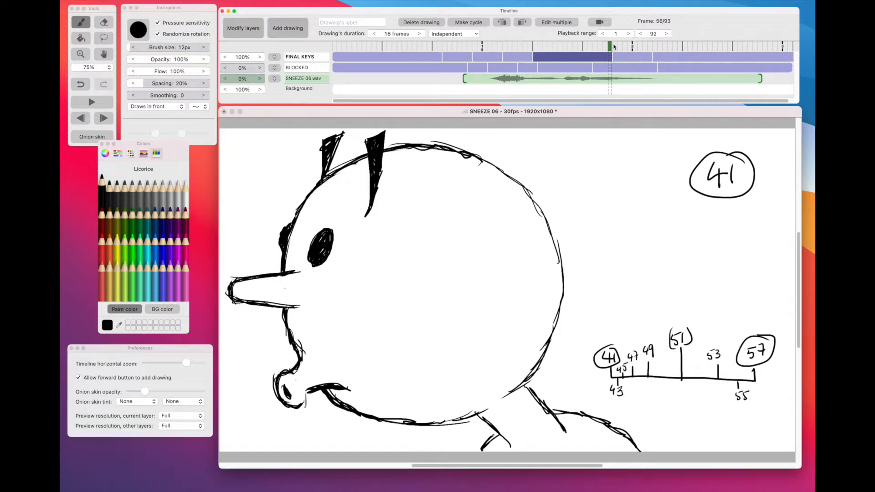
Step: On the frame 57 key drawing, draw a timing chart starting at circled 57, with a middle breakdown tick and two later inbetween ticks
left_click(615, 46)
left_click_drag(616, 46, 659, 47)
left_click(626, 57)
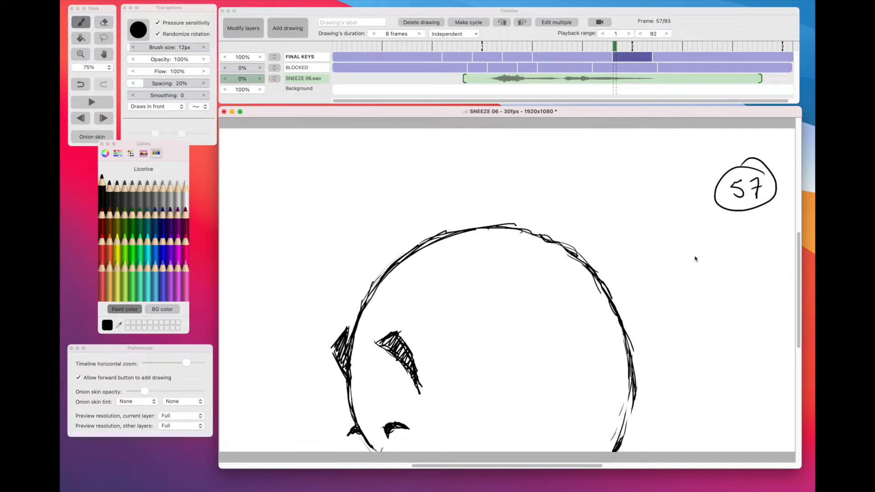
mouse_move(664, 379)
left_mouse_down()
mouse_move(666, 386)
mouse_move(765, 385)
left_mouse_up()
mouse_move(661, 368)
left_mouse_down()
mouse_move(655, 378)
mouse_move(671, 365)
mouse_move(657, 380)
mouse_move(668, 355)
mouse_move(709, 372)
mouse_move(710, 387)
left_mouse_up()
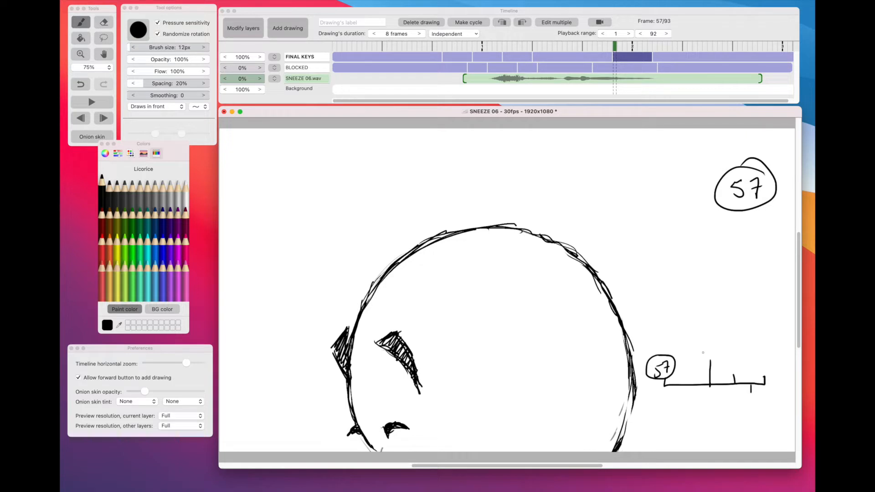
Step: Label the chart's breakdown tick (59) and the two later inbetween ticks 61 and 63
left_click_drag(705, 354, 704, 362)
mouse_move(705, 354)
left_mouse_down()
mouse_move(718, 363)
mouse_move(701, 364)
mouse_move(731, 370)
left_mouse_up()
left_click_drag(745, 400, 749, 407)
Step: Scrub between the frame 57 key and the final key to check on which frame the final key starts
left_click(641, 47)
left_click(657, 46)
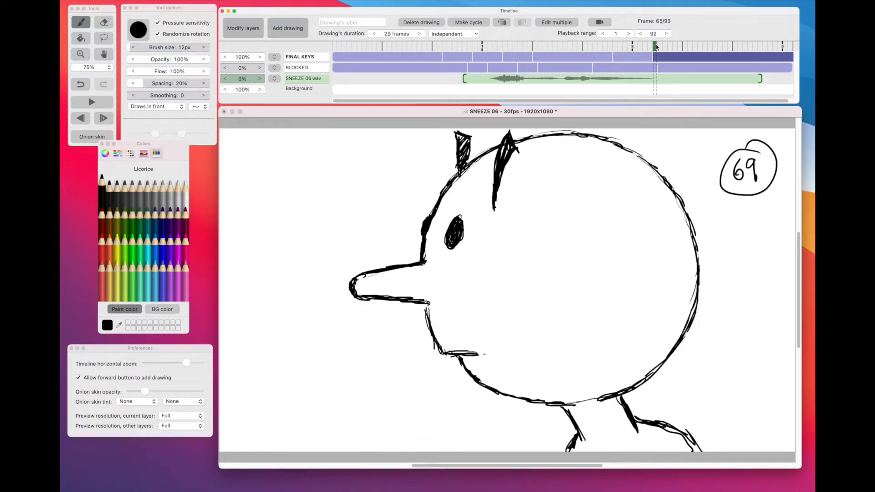
left_click(650, 47)
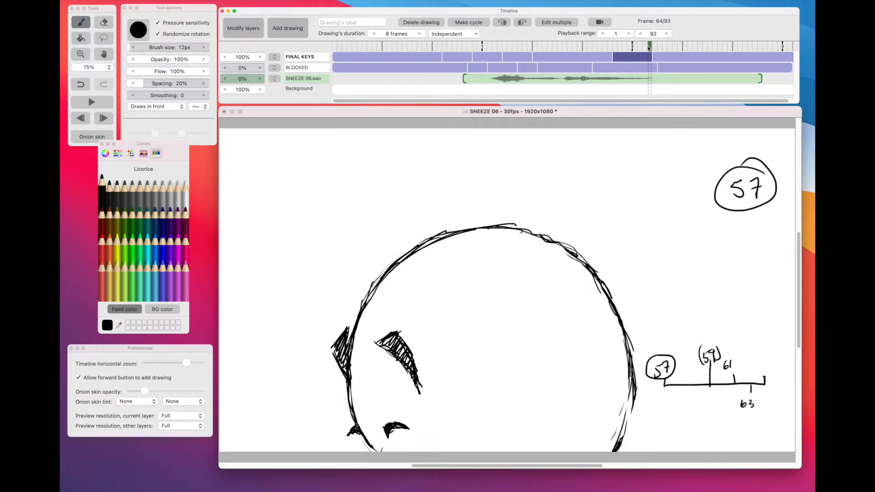
mouse_move(650, 48)
left_mouse_down()
mouse_move(617, 49)
mouse_move(656, 47)
left_mouse_up()
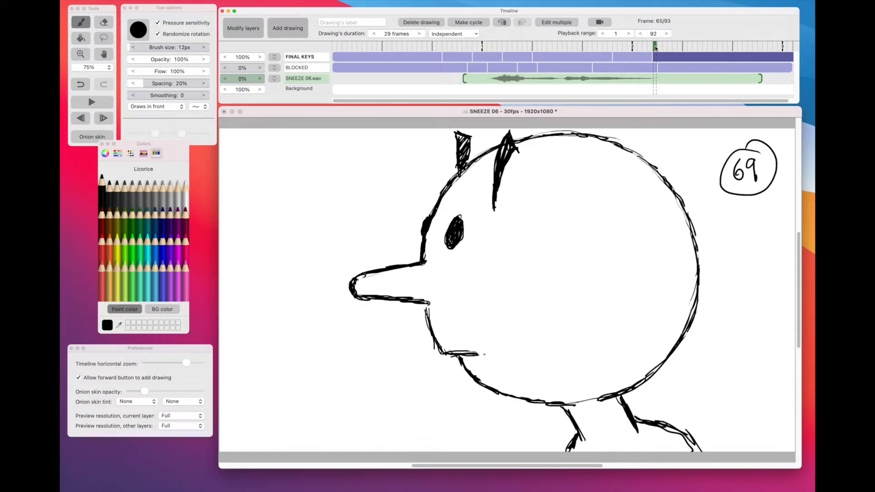
left_click(625, 55)
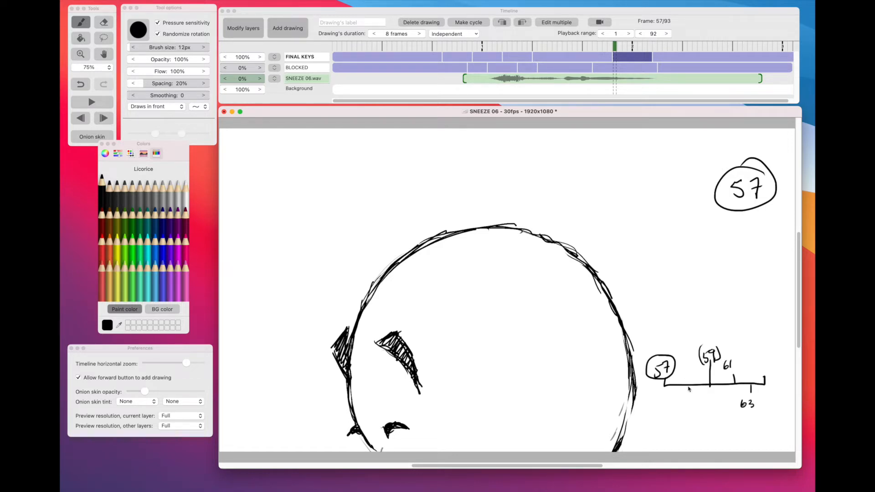
Step: Add an extra tick between circled 57 and the breakdown, and erase the labels (59), 61 and 63
left_click_drag(687, 376, 687, 385)
key("e")
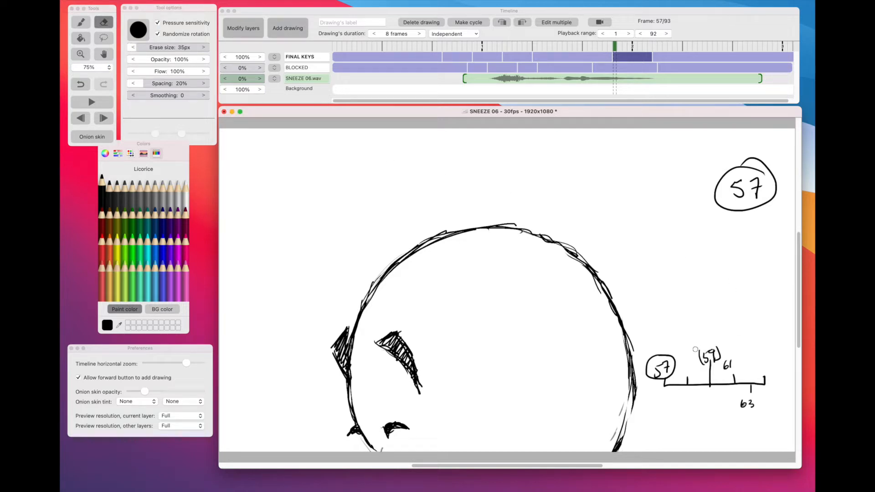
mouse_move(707, 352)
left_mouse_down()
mouse_move(698, 361)
mouse_move(720, 352)
mouse_move(711, 346)
mouse_move(701, 365)
mouse_move(720, 353)
mouse_move(726, 366)
left_mouse_up()
mouse_move(760, 395)
left_mouse_down()
mouse_move(743, 404)
mouse_move(752, 404)
left_mouse_up()
Step: Correct the circled number on the final key drawing from 69 to 65 by erasing and redrawing the second digit
left_click(690, 39)
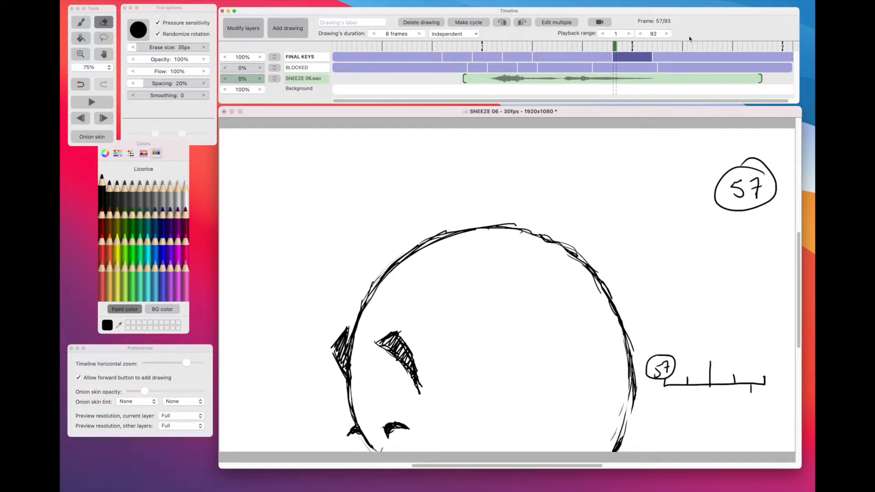
left_click(655, 46)
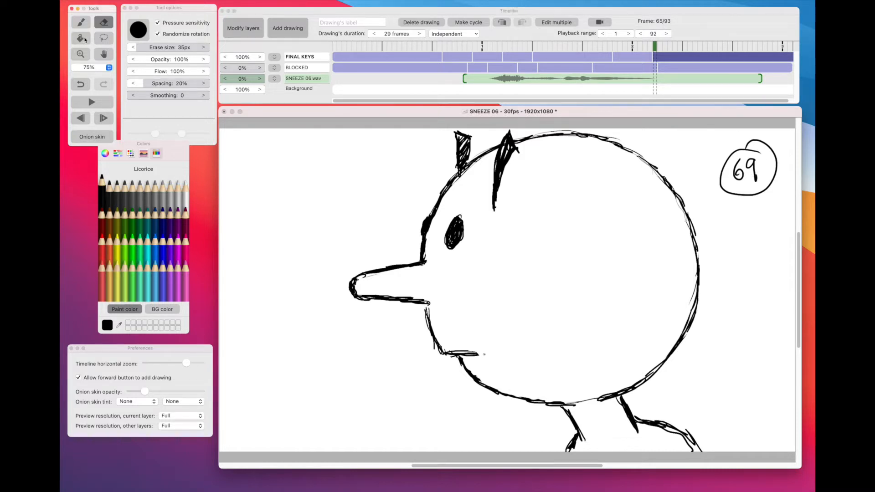
left_click(81, 22)
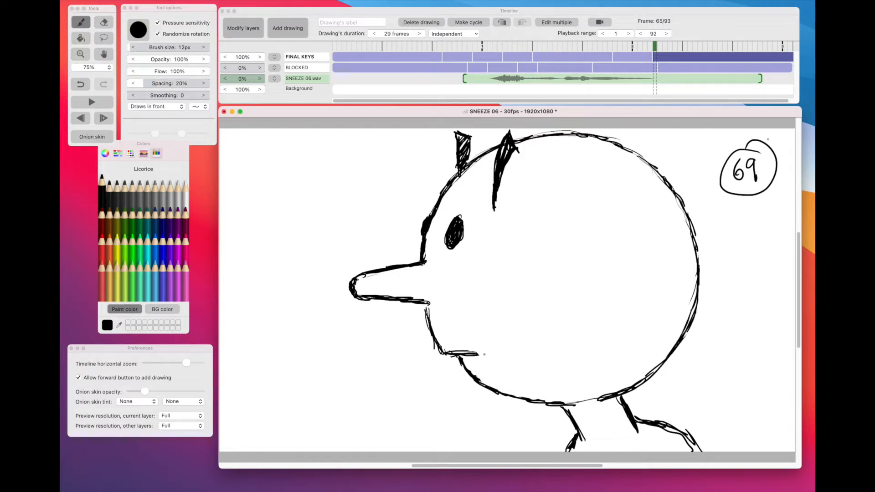
left_click(104, 21)
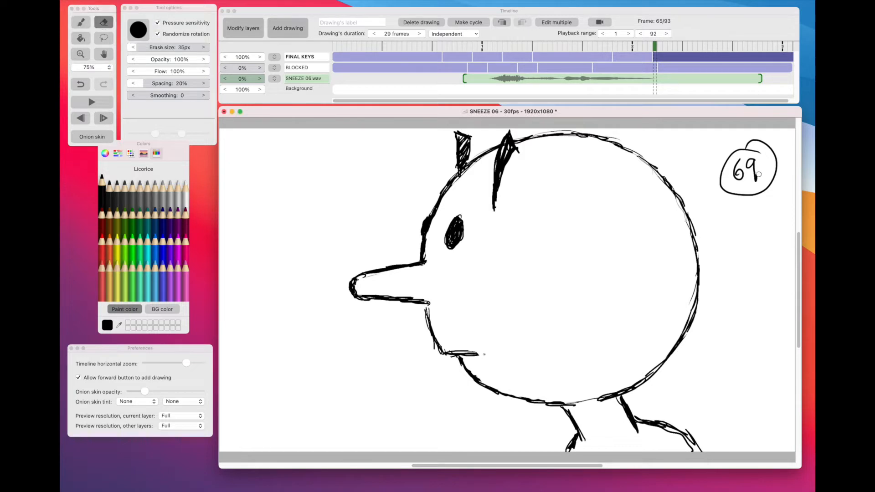
mouse_move(757, 161)
left_mouse_down()
mouse_move(755, 179)
mouse_move(750, 163)
left_mouse_up()
left_click(109, 91)
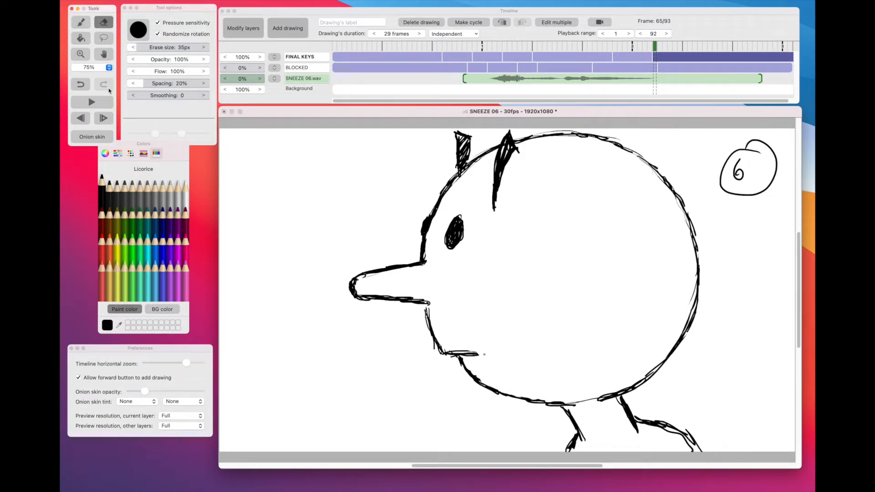
left_click(80, 22)
mouse_move(752, 163)
left_mouse_down()
mouse_move(748, 177)
mouse_move(766, 160)
left_mouse_up()
Step: On the frame 57 chart, erase the extra early tick and label the remaining ticks (59), 61, 63 and circled 65
left_click(653, 46)
mouse_move(654, 46)
left_mouse_down()
mouse_move(619, 51)
mouse_move(632, 50)
left_mouse_up()
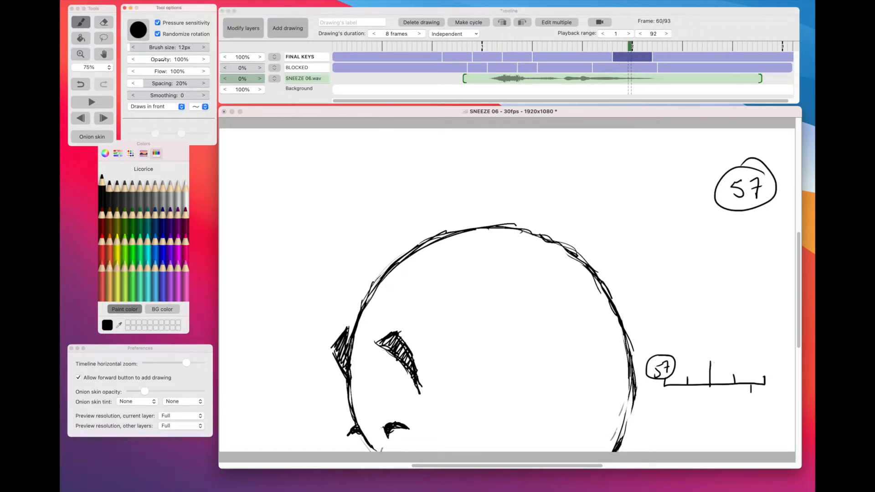
left_click(103, 22)
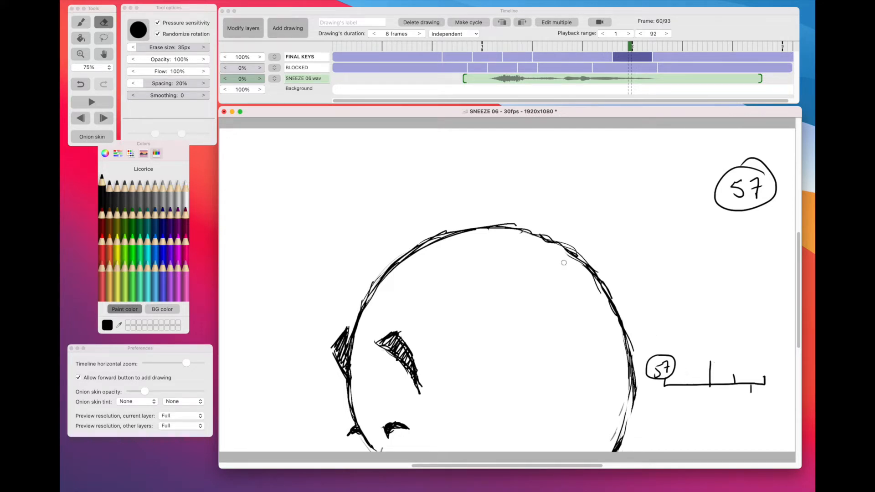
left_click(81, 22)
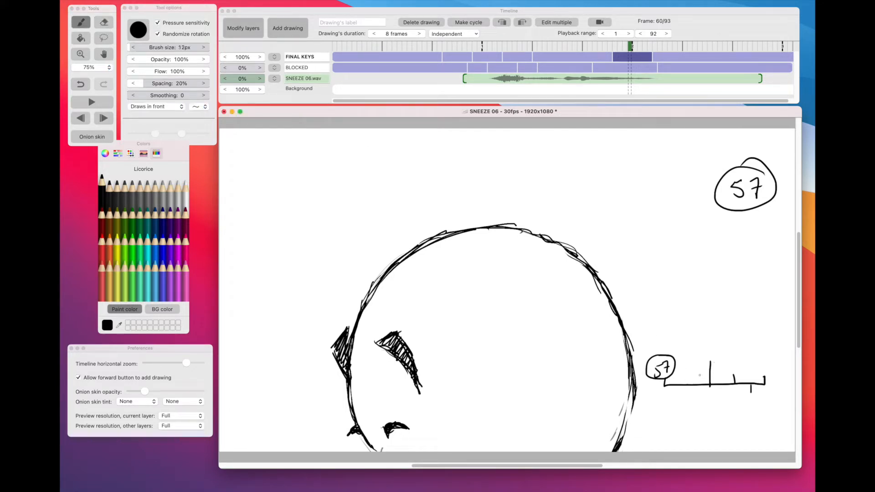
mouse_move(702, 349)
left_mouse_down()
mouse_move(703, 360)
mouse_move(708, 346)
mouse_move(718, 358)
mouse_move(698, 363)
mouse_move(735, 373)
mouse_move(755, 402)
left_mouse_up()
left_click_drag(763, 352, 762, 368)
left_click_drag(767, 359, 766, 371)
mouse_move(767, 358)
left_mouse_down()
mouse_move(751, 373)
mouse_move(779, 373)
mouse_move(770, 347)
left_mouse_up()
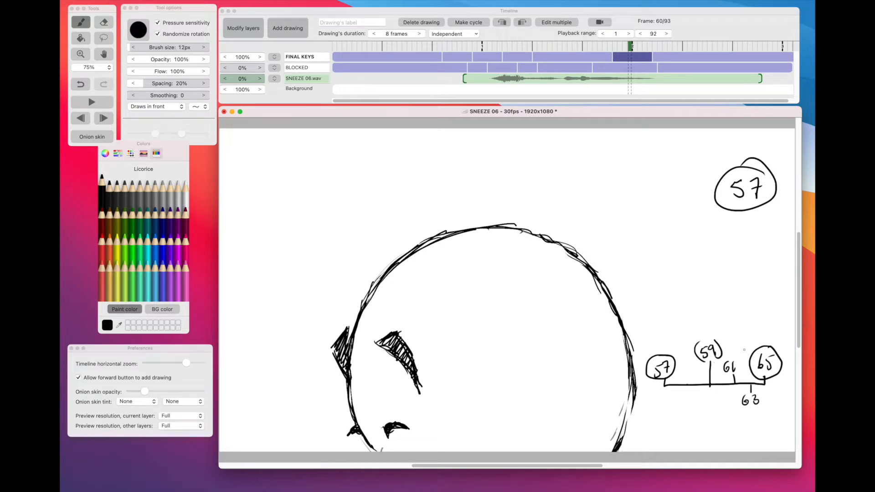
Step: Save the timing chart changes to the current SNEEZE 06 project
left_click(344, 36)
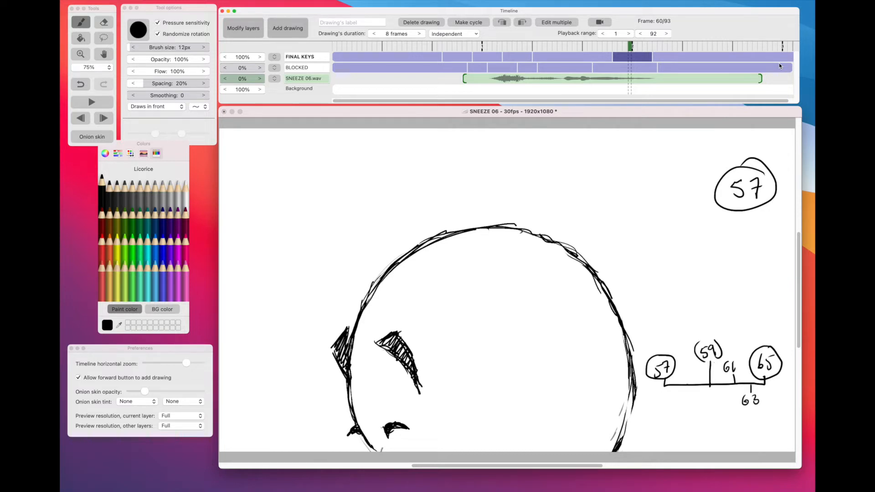
left_click(171, 9)
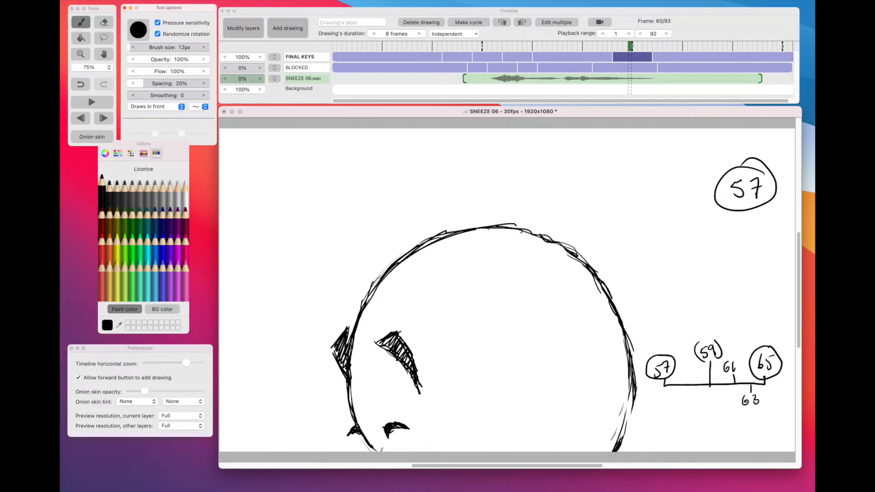
left_click(131, 1)
left_click(132, 48)
key("super+s")
Step: Save a new version of the project as SNEEZE 07.ra in the 0 WEEK 11 2022 folder
left_click(138, 1)
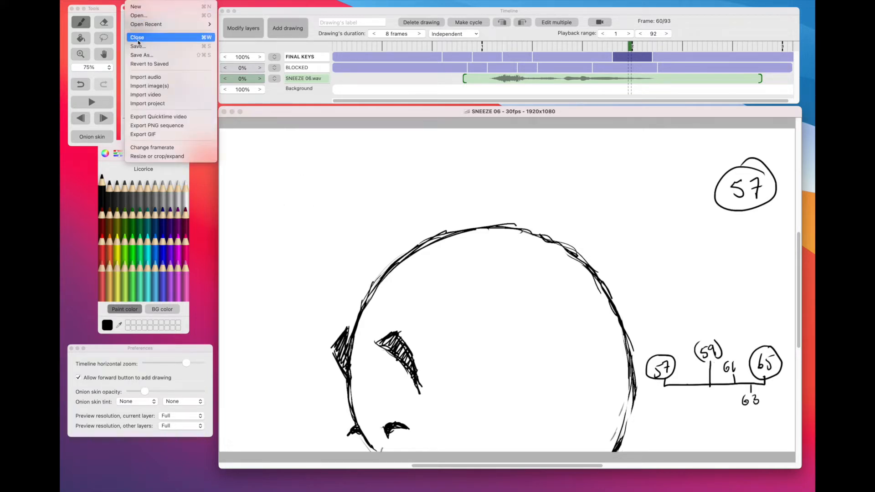
left_click(138, 56)
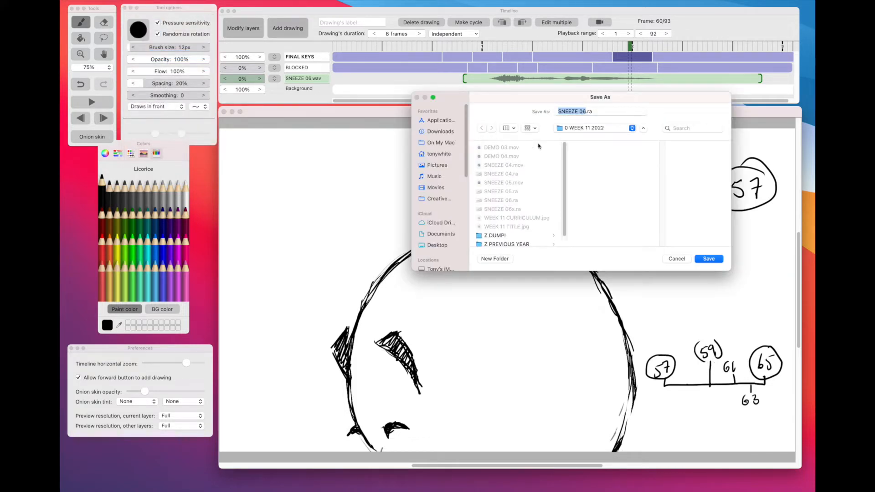
left_click(585, 111)
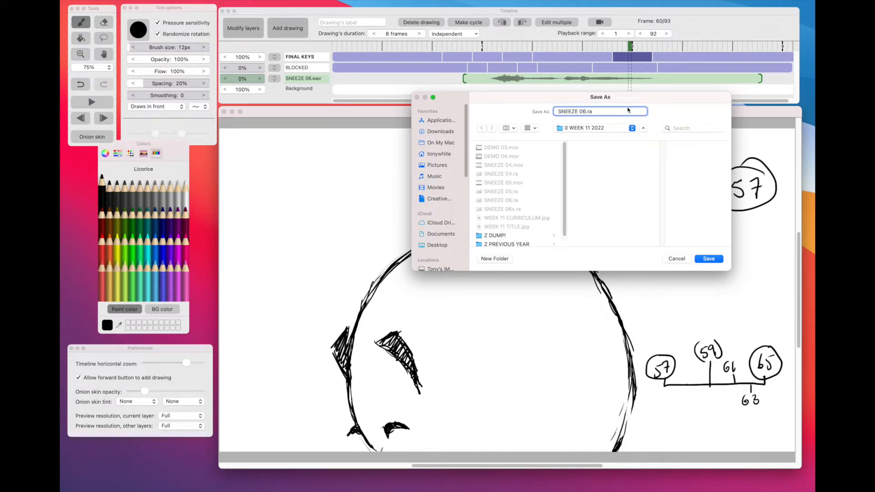
key("BackSpace")
type("7")
key("Return")
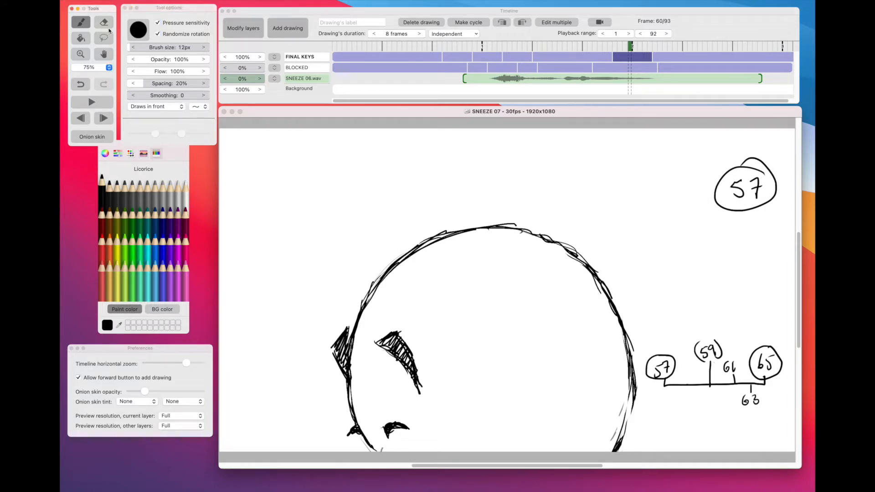
left_click(298, 78)
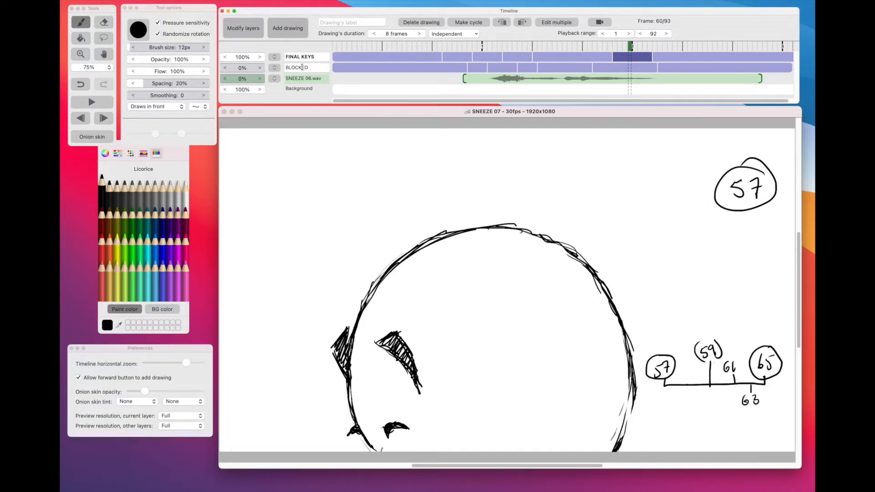
double_click(302, 67)
right_click(302, 68)
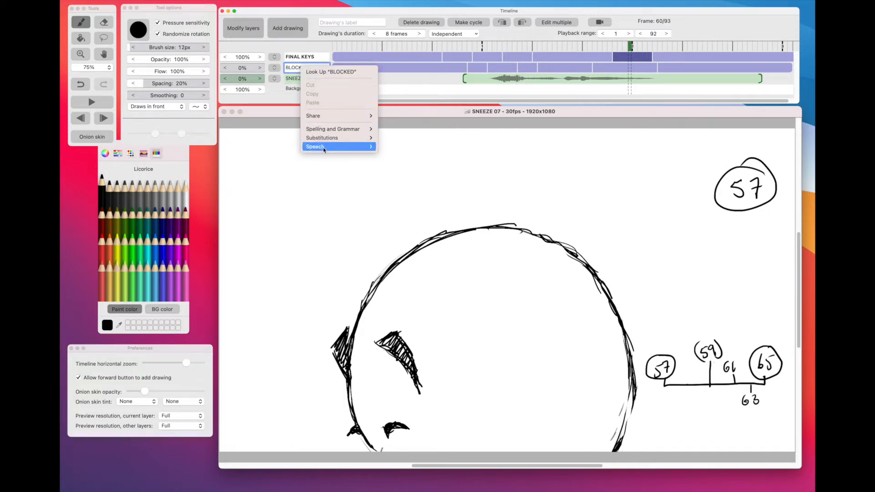
left_click(276, 70)
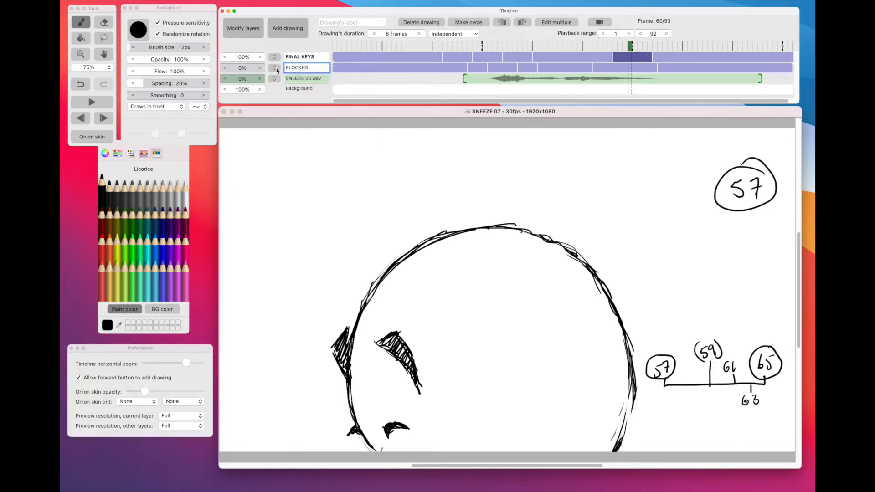
Step: Shorten key drawings 1, 23 and 29 on the FINAL KEYS layer to one frame each
double_click(321, 56)
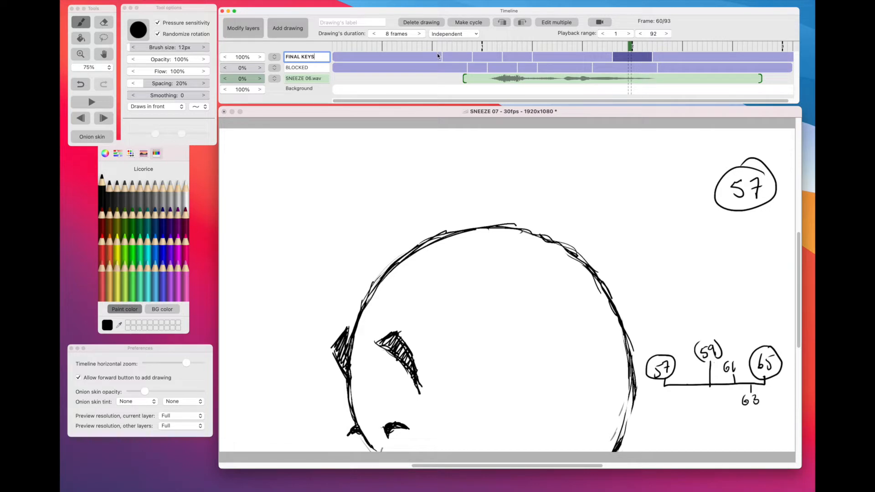
left_click(438, 55)
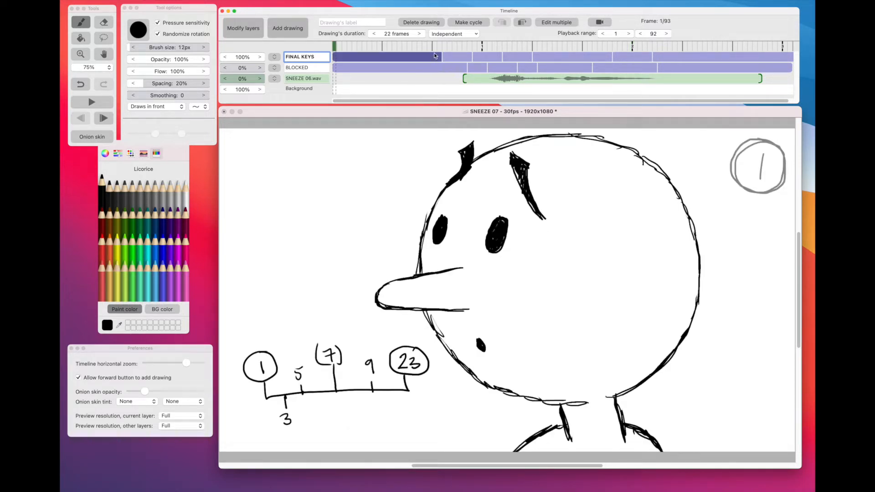
left_click_drag(440, 55, 336, 57)
left_click(365, 56)
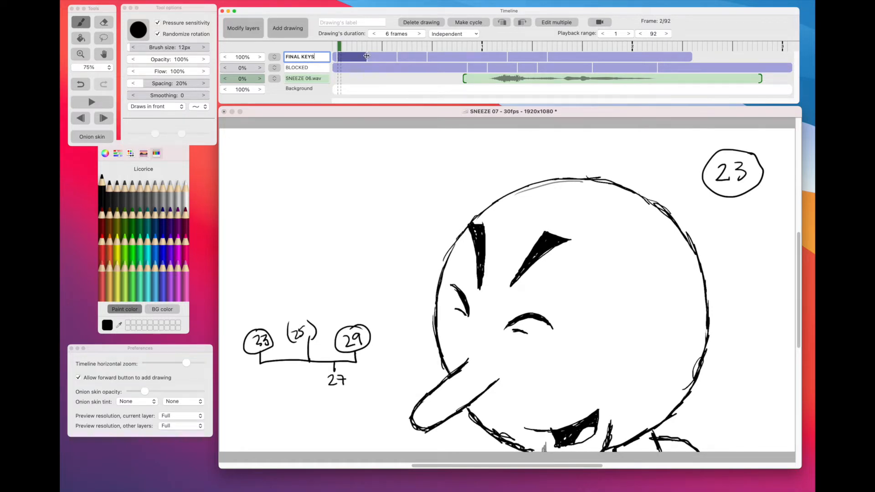
left_click_drag(367, 58, 341, 59)
left_click(371, 57)
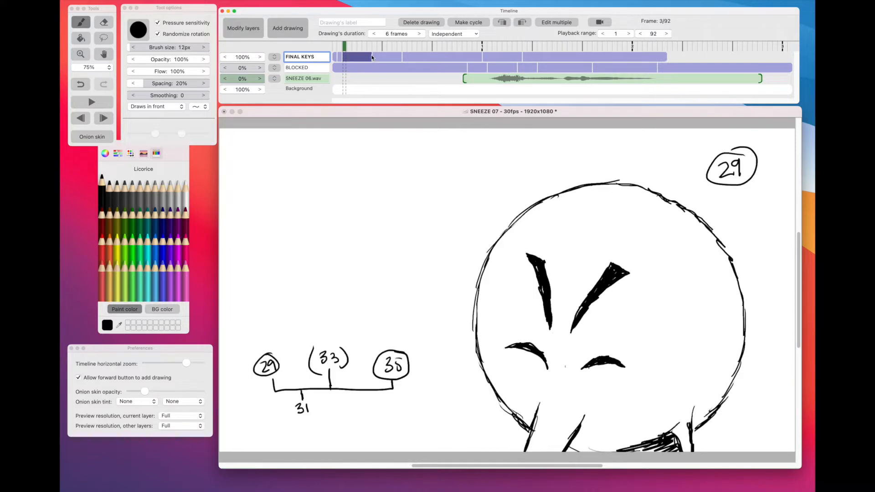
left_click_drag(372, 55, 346, 58)
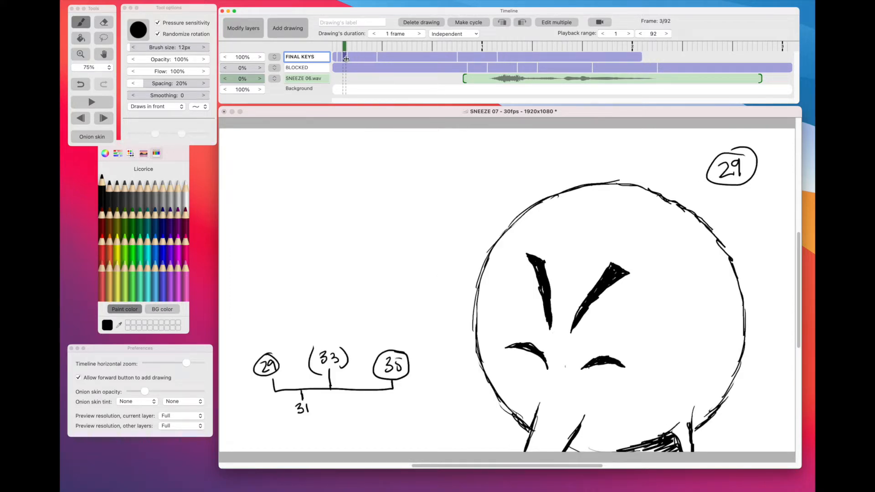
Step: Shorten key drawings 35, 41, 57 and 65 on the FINAL KEYS layer to one frame each
left_click(376, 57)
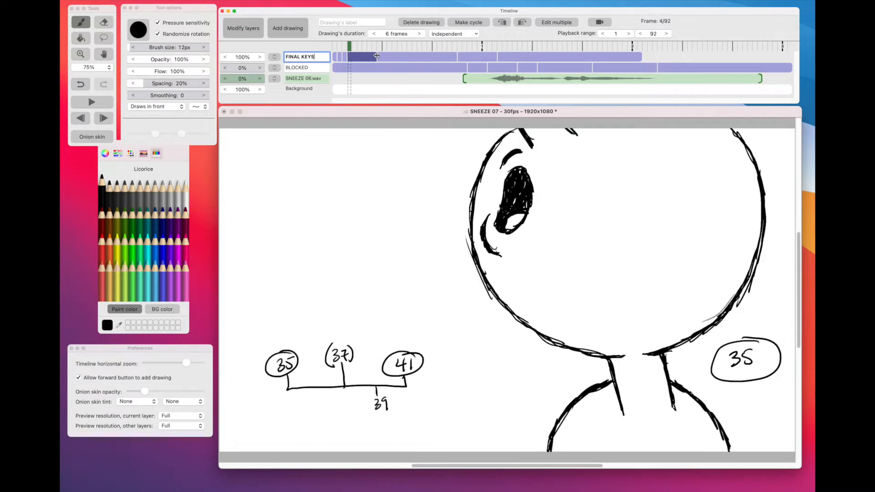
left_click_drag(376, 55, 351, 59)
key("Right")
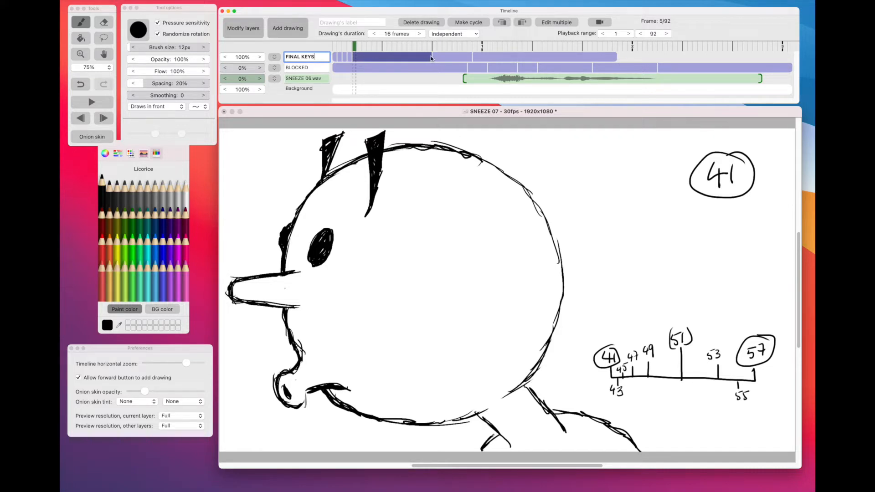
left_click_drag(432, 57, 359, 59)
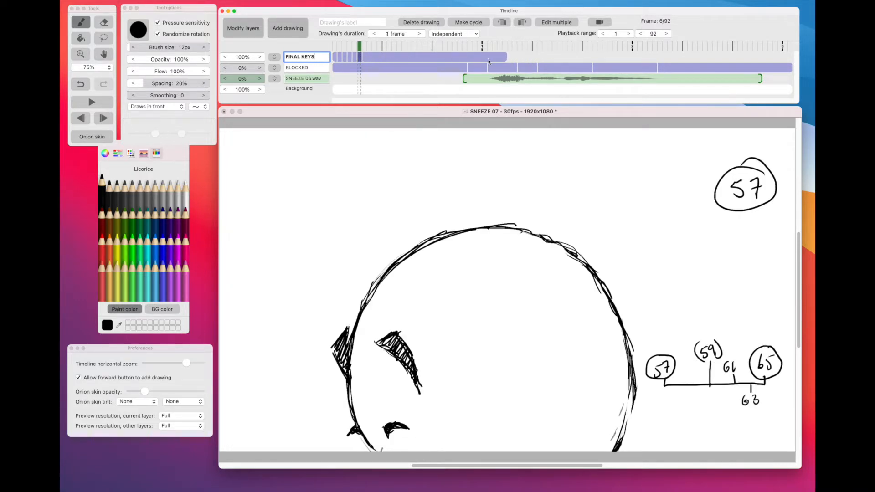
left_click(505, 56)
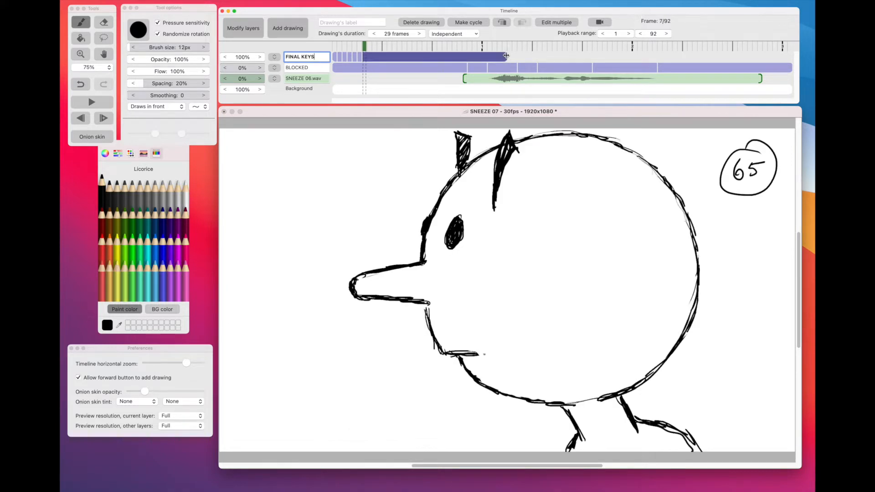
left_click_drag(506, 55, 366, 62)
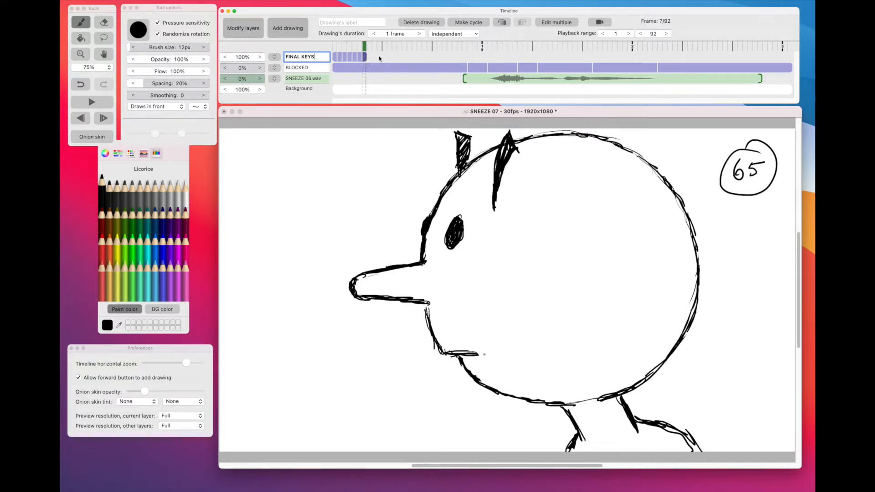
Step: Step through the shortened key drawings from 1 to 65 to review their timing charts, and return to key 1
left_click(336, 44)
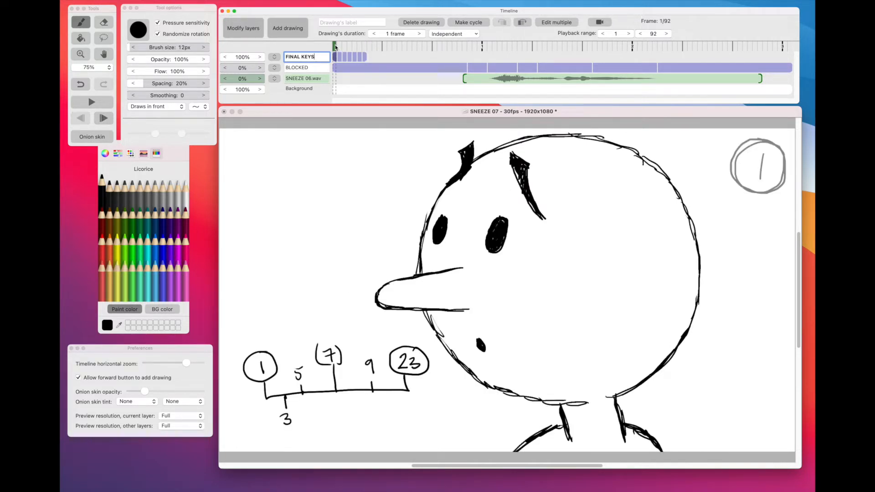
left_click(339, 45)
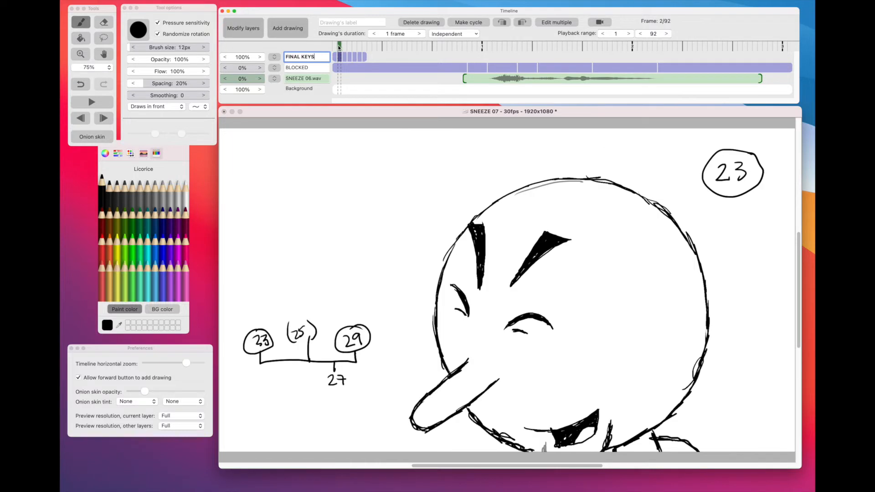
left_click(344, 46)
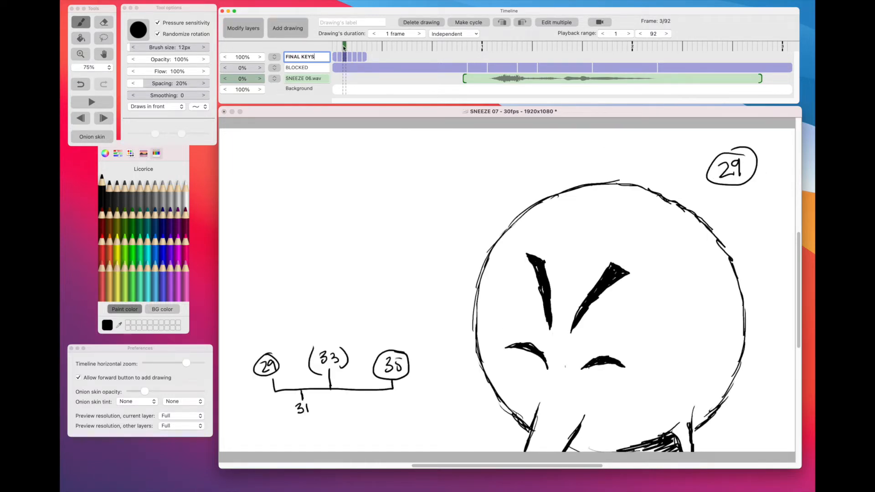
left_click(349, 46)
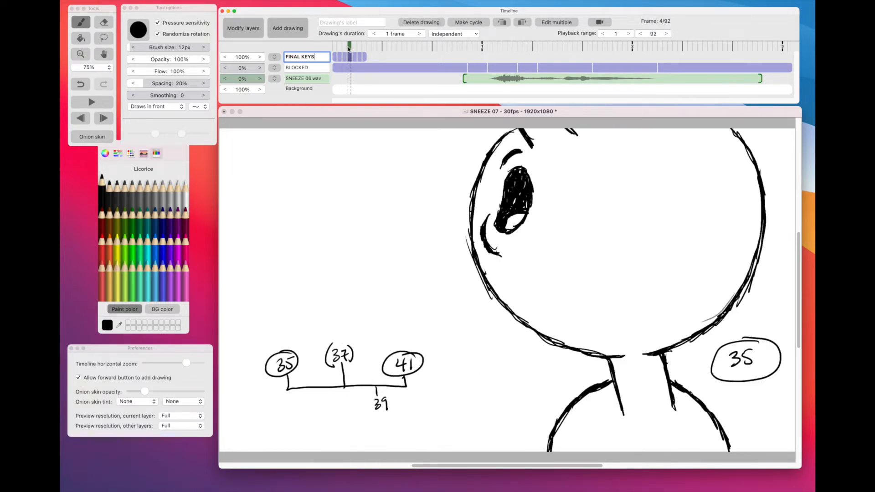
left_click(354, 47)
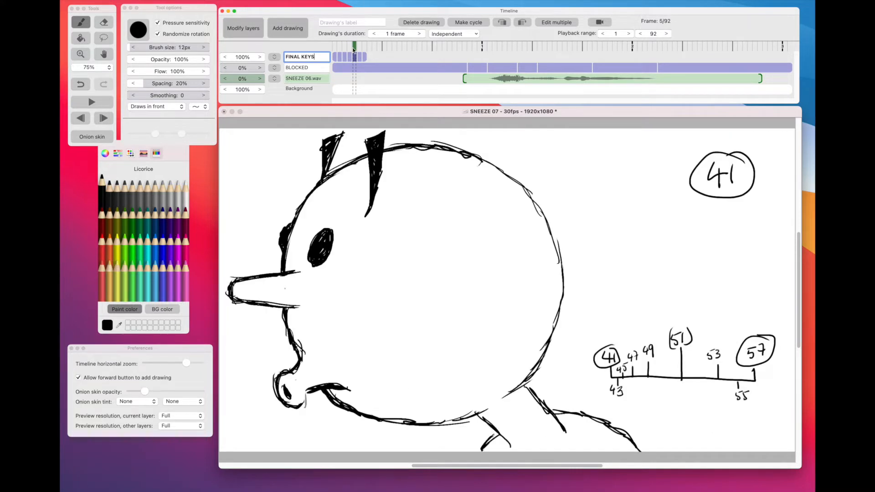
left_click(359, 50)
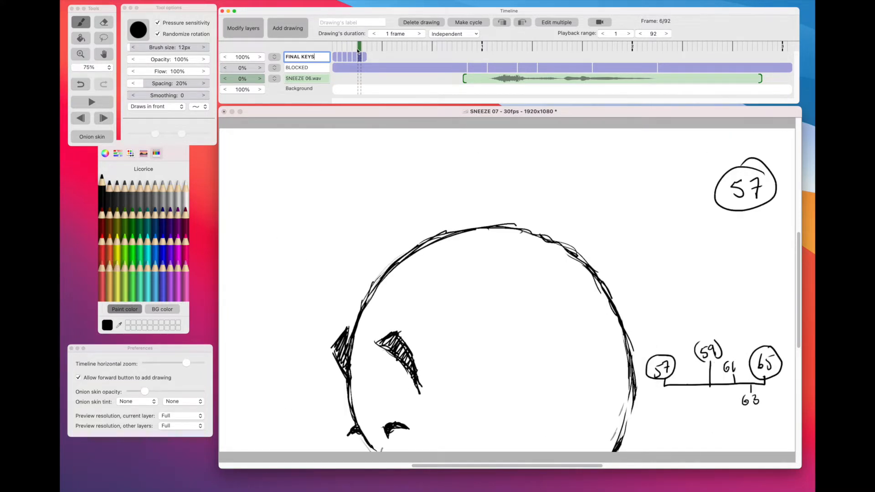
left_click(364, 50)
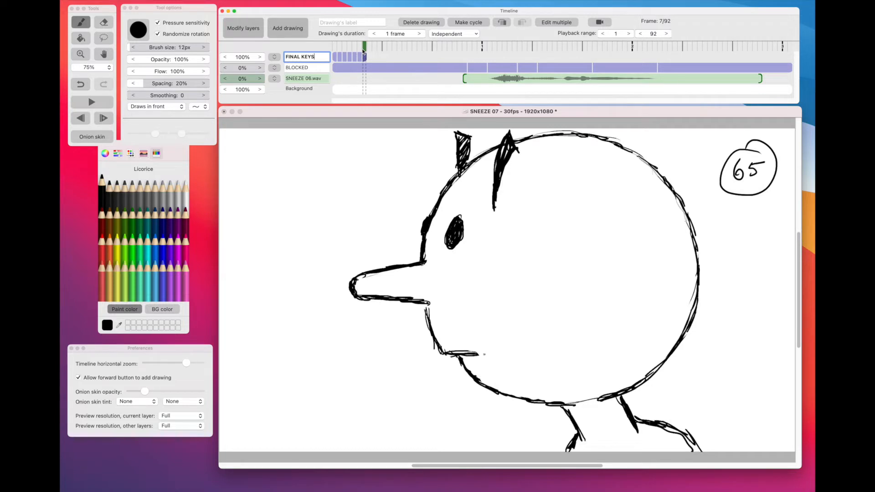
left_click(329, 51)
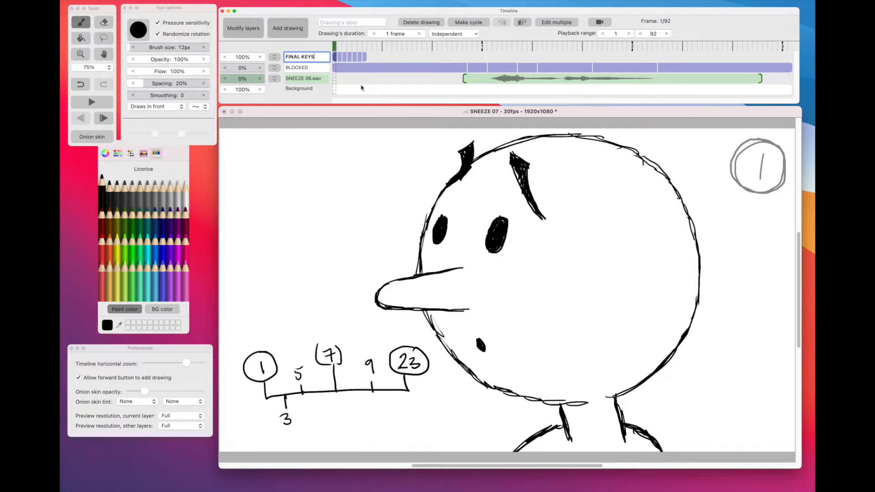
left_click(313, 125)
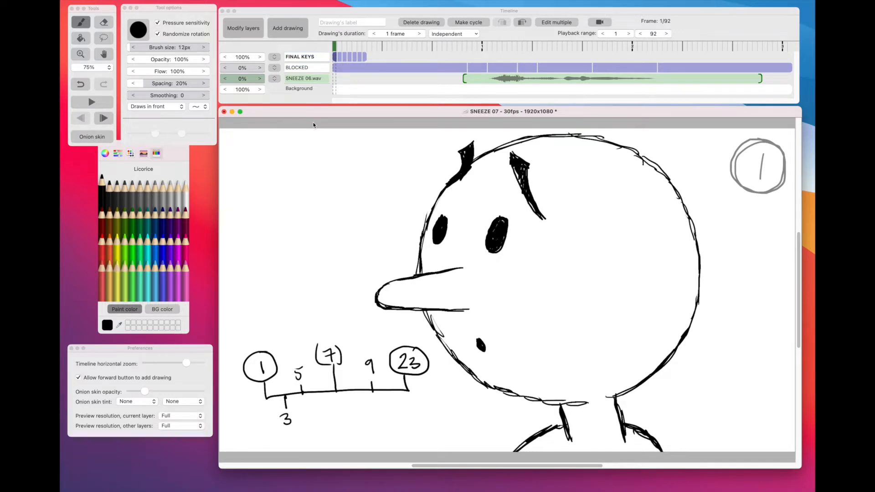
left_click(341, 66)
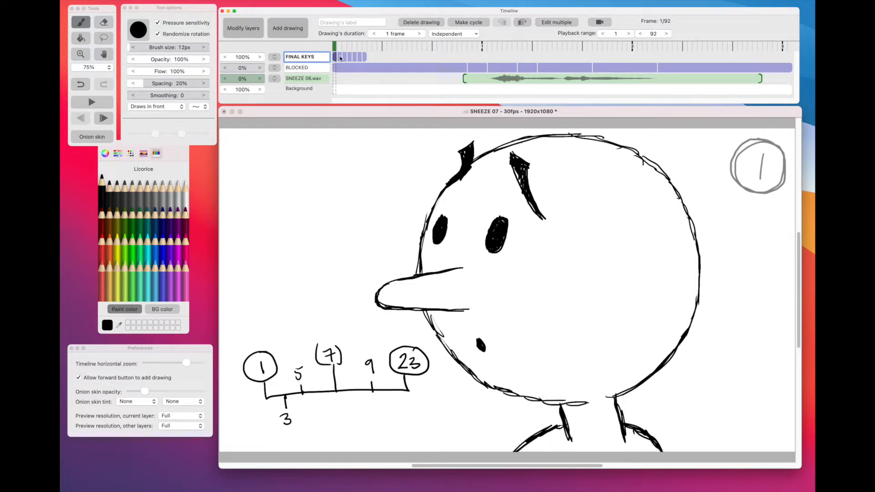
left_click(340, 58)
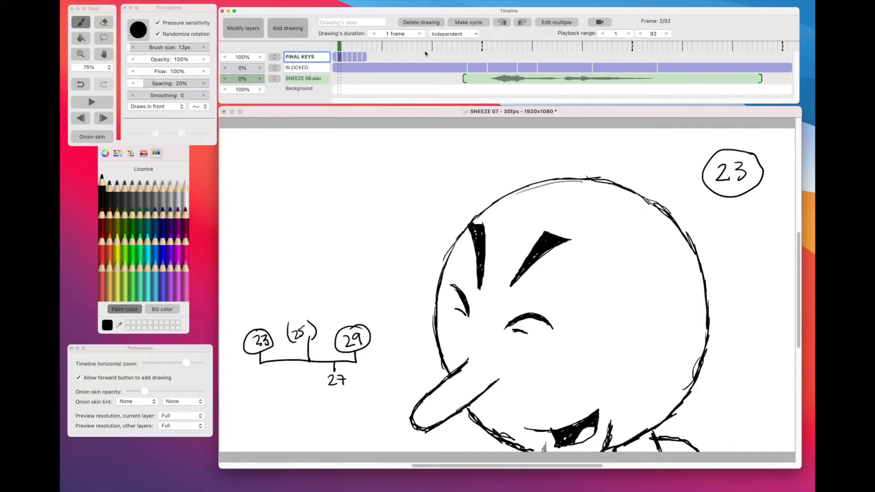
left_click(337, 58)
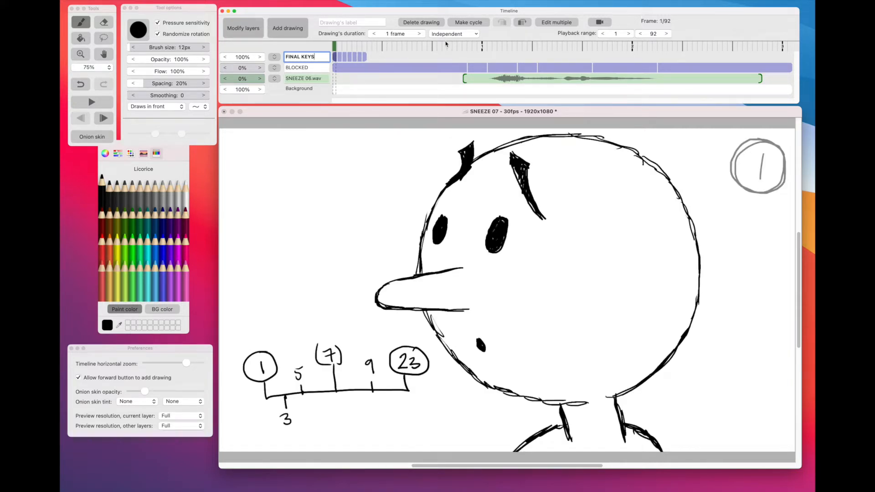
Step: Add a blank one-frame drawing directly after key 1 on the FINAL KEYS layer and return to key 1
key("super+s")
left_click_drag(340, 50, 335, 48)
left_click_drag(336, 50, 336, 50)
left_click(291, 33)
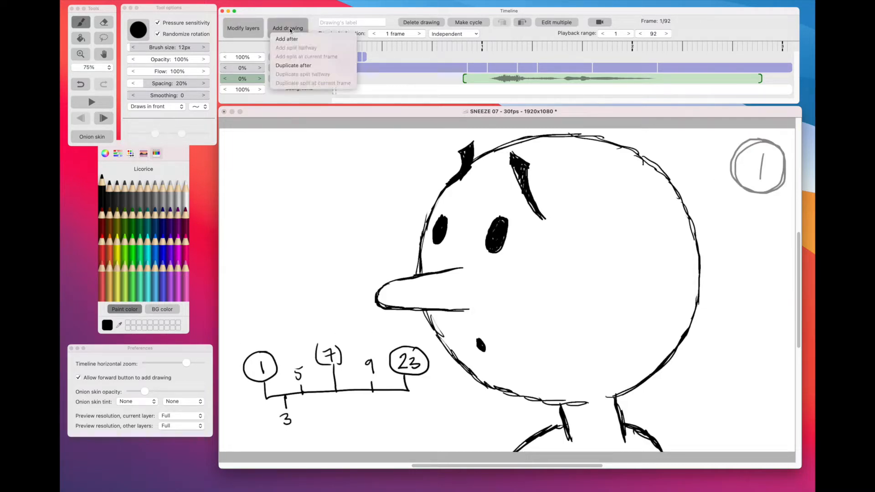
left_click(291, 39)
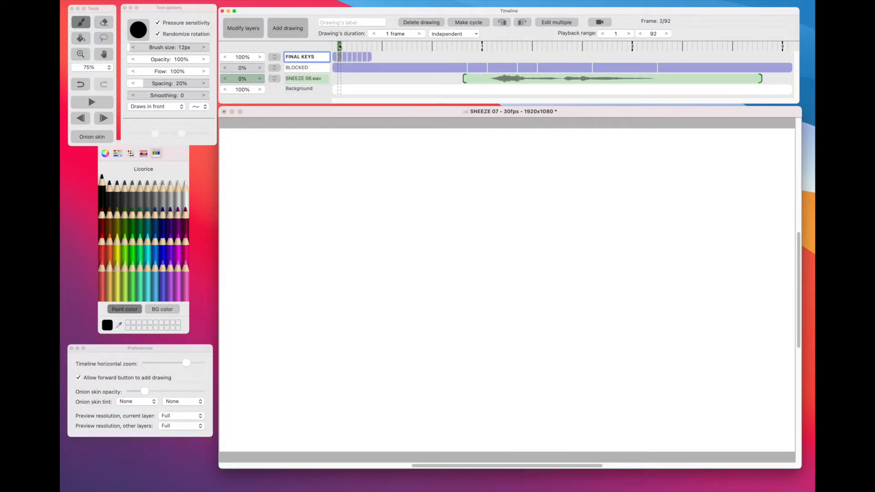
left_click_drag(340, 46, 333, 46)
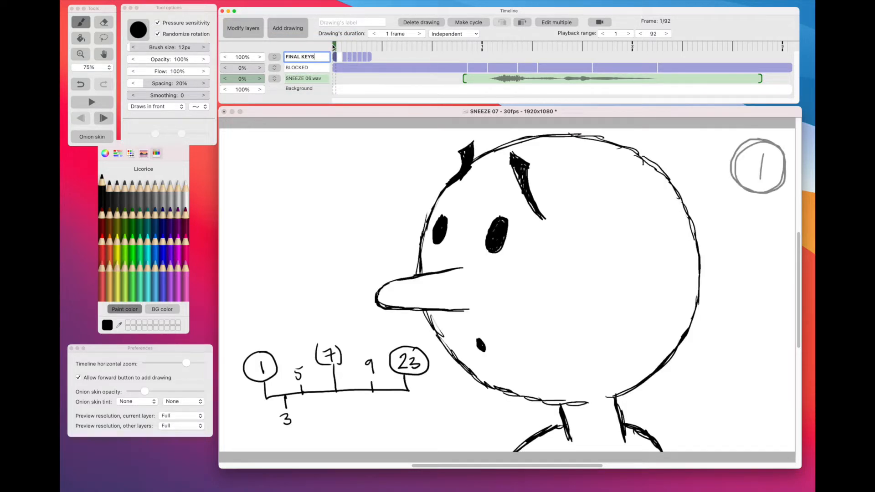
left_click(333, 112)
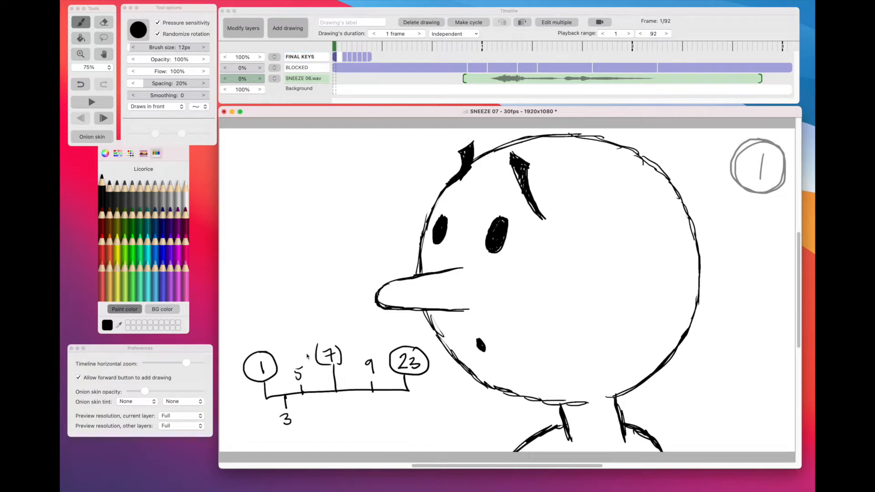
Step: Label the blank drawing on frame 2 of FINAL KEYS as breakdown (7) and turn on the onion skin
left_click(336, 57)
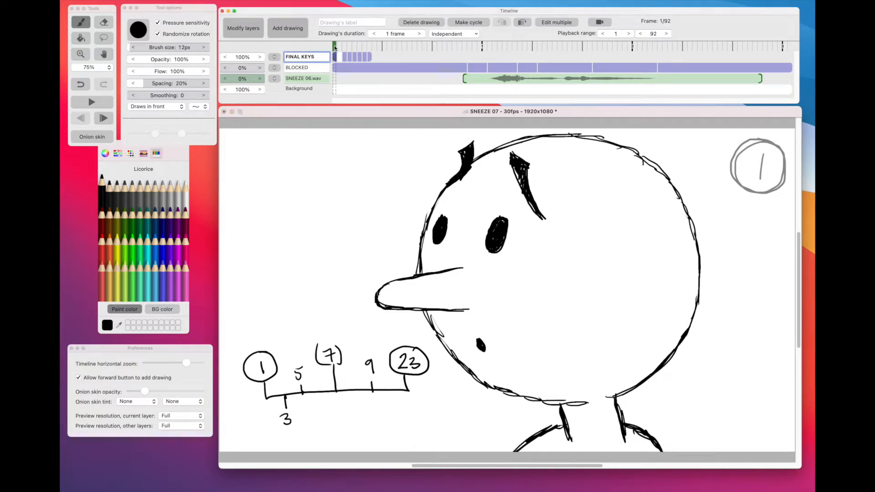
left_click(338, 47)
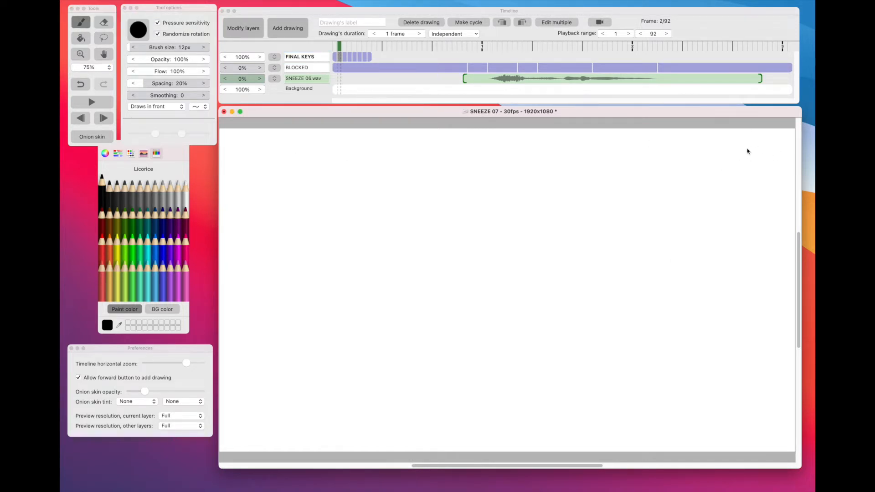
mouse_move(748, 149)
left_mouse_down()
mouse_move(759, 155)
mouse_move(753, 173)
mouse_move(768, 161)
mouse_move(769, 177)
mouse_move(733, 149)
mouse_move(729, 183)
left_mouse_up()
left_click(89, 138)
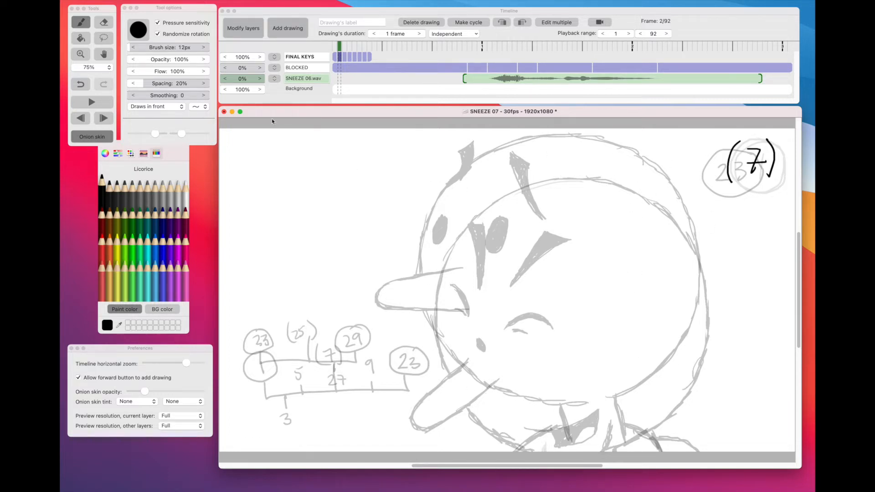
Step: Sketch the round head outline of breakdown 7 midway between the onion-skinned heads of keys 1 and 23
left_click(83, 40)
left_click(533, 159)
mouse_move(506, 172)
left_mouse_down()
mouse_move(456, 208)
mouse_move(440, 244)
mouse_move(429, 309)
mouse_move(429, 291)
mouse_move(441, 355)
mouse_move(468, 391)
mouse_move(516, 422)
mouse_move(496, 411)
mouse_move(551, 428)
mouse_move(612, 421)
mouse_move(594, 428)
mouse_move(629, 411)
left_mouse_up()
mouse_move(483, 180)
left_mouse_down()
mouse_move(479, 187)
mouse_move(540, 157)
mouse_move(593, 152)
mouse_move(618, 164)
left_mouse_up()
left_click_drag(627, 168, 660, 186)
mouse_move(600, 154)
left_mouse_down()
mouse_move(628, 163)
mouse_move(667, 199)
mouse_move(661, 188)
mouse_move(695, 233)
mouse_move(703, 302)
mouse_move(704, 278)
mouse_move(701, 329)
mouse_move(703, 303)
mouse_move(679, 376)
mouse_move(646, 405)
mouse_move(659, 399)
mouse_move(600, 423)
left_mouse_up()
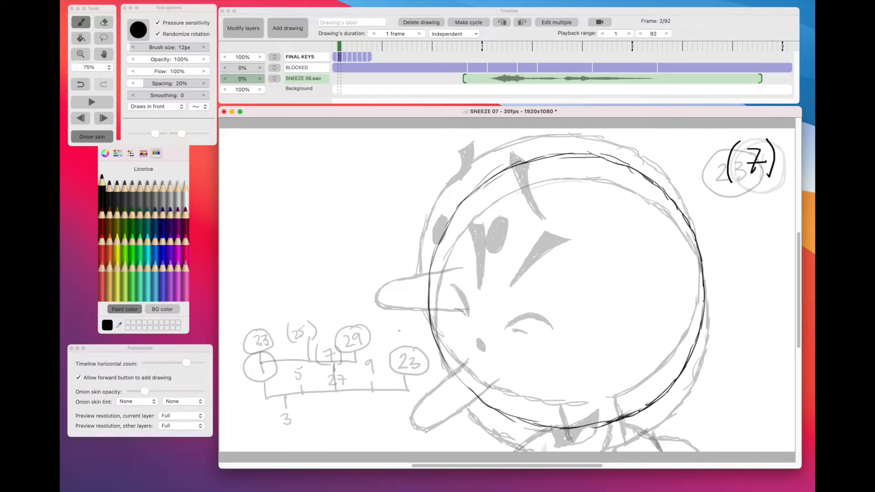
Step: Sketch a curved arc through the nose tips of keys 1 and 23 and draw breakdown 7's long nose on it
mouse_move(375, 273)
left_mouse_down()
mouse_move(381, 352)
mouse_move(389, 374)
mouse_move(380, 340)
mouse_move(397, 393)
mouse_move(382, 358)
mouse_move(422, 441)
left_mouse_up()
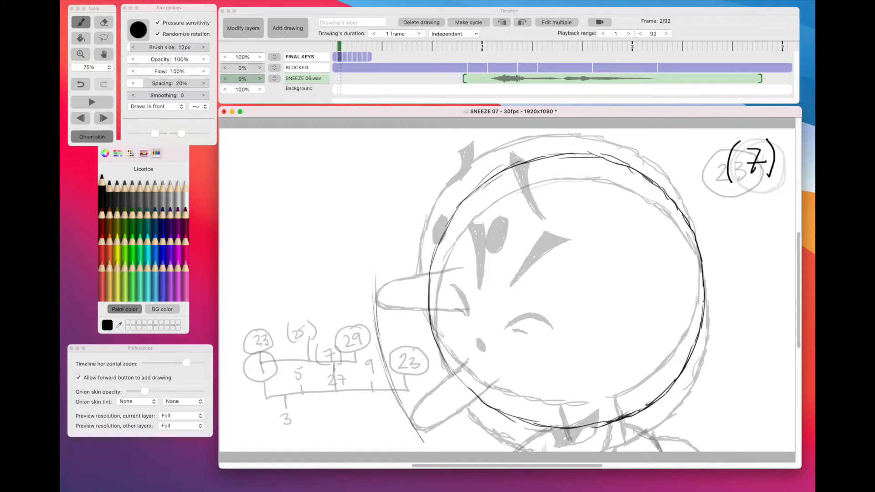
mouse_move(387, 356)
left_mouse_down()
mouse_move(392, 376)
mouse_move(473, 314)
left_mouse_up()
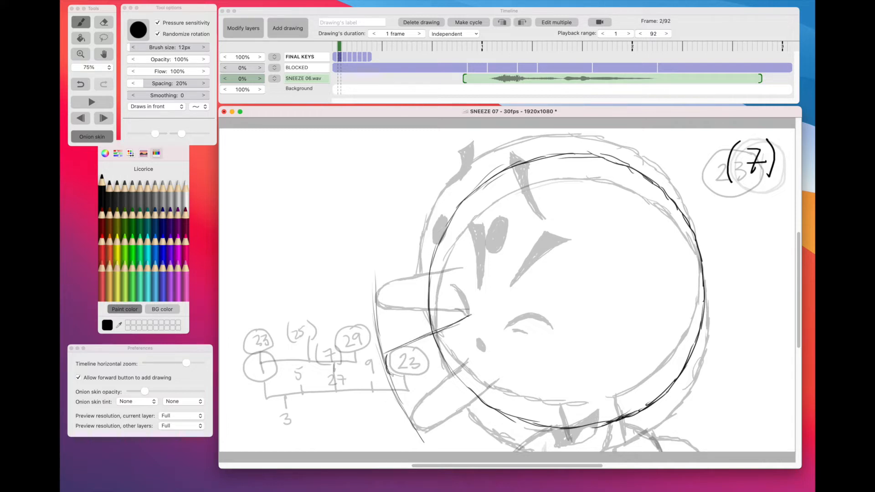
left_click_drag(395, 375, 484, 348)
mouse_move(387, 362)
left_mouse_down()
mouse_move(393, 346)
mouse_move(471, 314)
mouse_move(386, 361)
mouse_move(388, 371)
mouse_move(417, 370)
mouse_move(487, 348)
left_mouse_up()
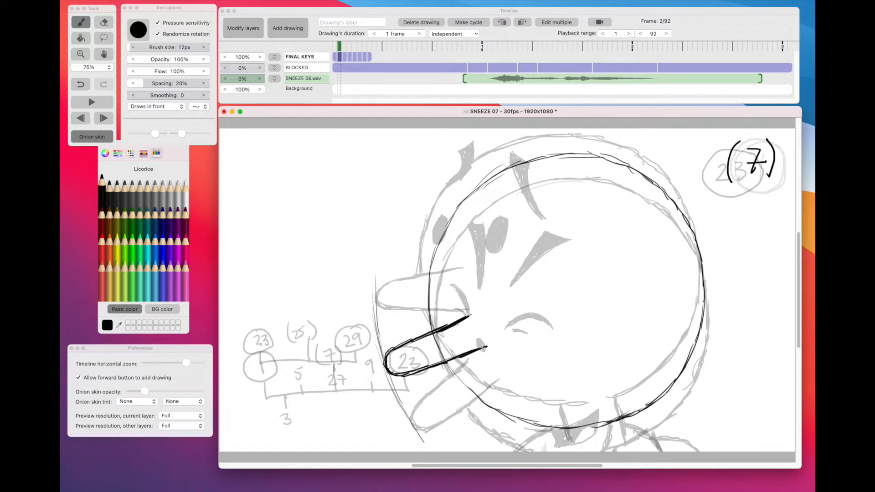
left_click(104, 22)
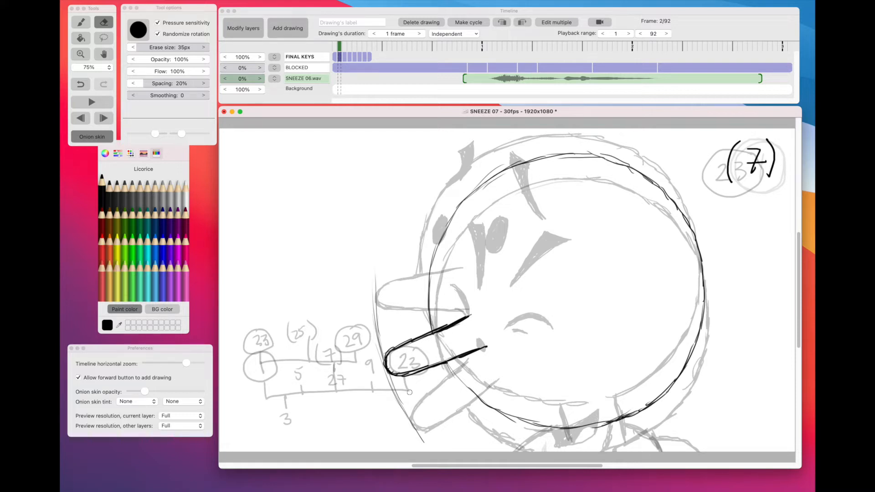
left_click(81, 22)
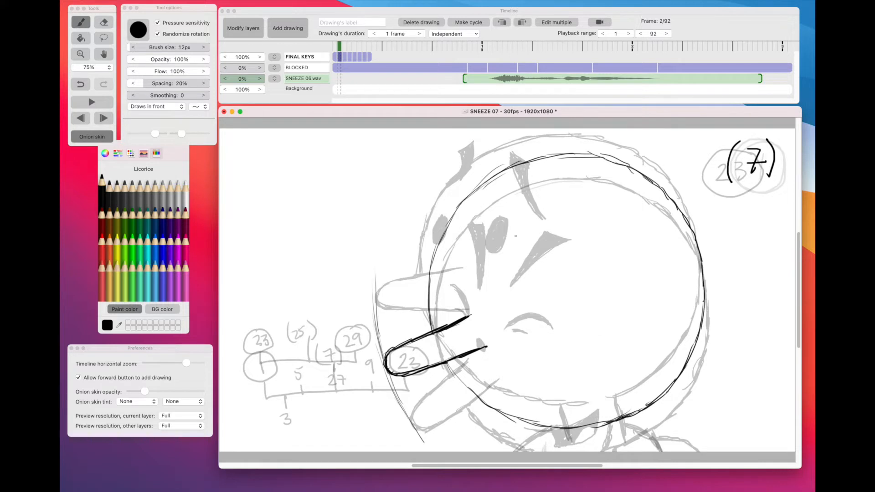
Step: Sketch a curved guide for the near eye and draw the half-closed black eye midway along it
left_click_drag(500, 214, 494, 252)
left_click_drag(498, 213, 510, 307)
left_click_drag(496, 255, 522, 315)
left_click_drag(500, 276, 539, 337)
mouse_move(501, 273)
left_mouse_down()
mouse_move(496, 290)
mouse_move(507, 272)
mouse_move(512, 278)
left_mouse_up()
mouse_move(504, 271)
left_mouse_down()
mouse_move(514, 292)
mouse_move(495, 290)
mouse_move(513, 284)
mouse_move(514, 295)
mouse_move(498, 280)
mouse_move(494, 292)
left_mouse_up()
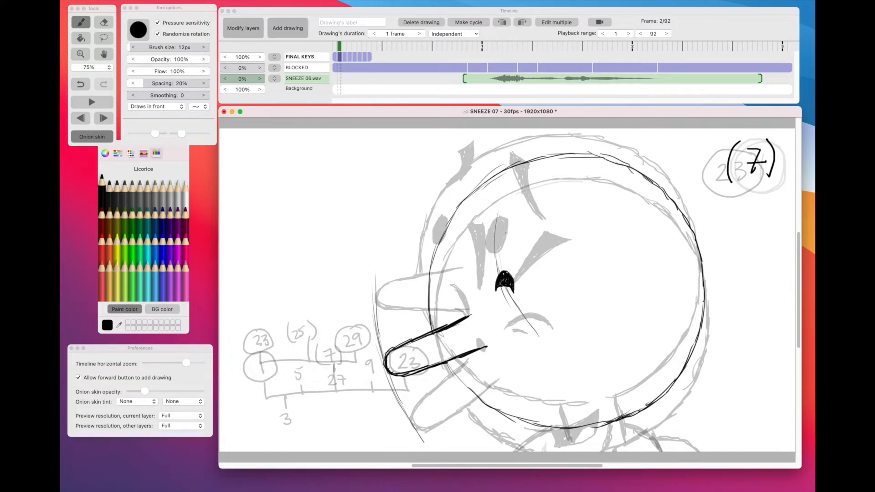
Step: Draw the near eyebrow as a slanted wedge above the eye and fill it in black
mouse_move(498, 234)
left_mouse_down()
mouse_move(556, 219)
mouse_move(502, 231)
mouse_move(537, 210)
mouse_move(556, 219)
left_mouse_up()
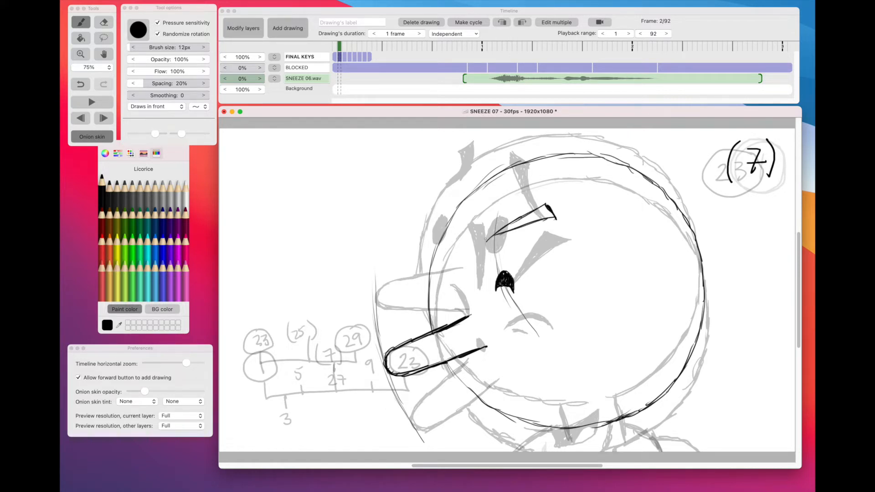
mouse_move(505, 228)
left_mouse_down()
mouse_move(490, 237)
mouse_move(538, 212)
left_mouse_up()
mouse_move(504, 231)
left_mouse_down()
mouse_move(553, 215)
mouse_move(505, 232)
left_mouse_up()
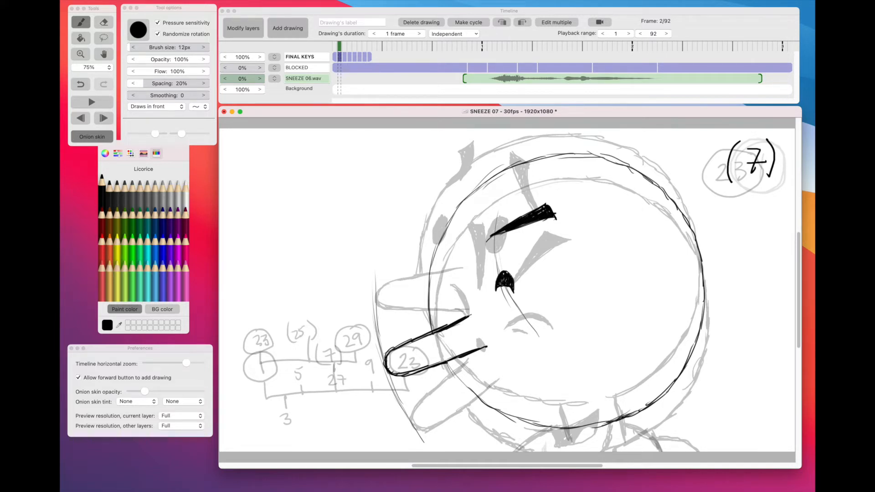
left_click_drag(557, 210, 550, 214)
Step: Draw the far half-closed eye on its own curved guide, and add the far eyebrow as a black wedge
left_click_drag(440, 225, 438, 233)
mouse_move(442, 264)
left_mouse_down()
mouse_move(448, 284)
mouse_move(443, 259)
mouse_move(468, 313)
left_mouse_up()
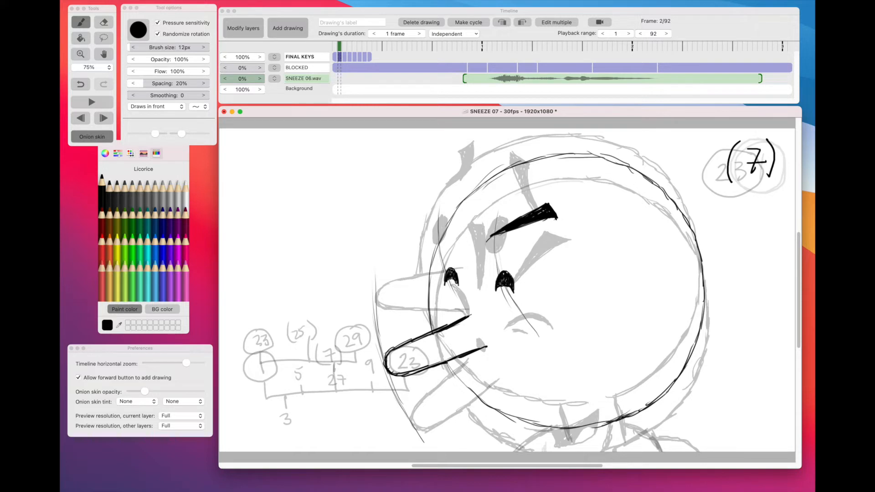
mouse_move(464, 233)
left_mouse_down()
mouse_move(429, 200)
mouse_move(450, 214)
mouse_move(437, 196)
mouse_move(429, 199)
mouse_move(460, 227)
left_mouse_up()
Step: Go over breakdown 7's head outline with darker lines, leaving a gap where the nose crosses the face
mouse_move(427, 198)
left_mouse_down()
mouse_move(451, 214)
mouse_move(432, 199)
mouse_move(442, 229)
mouse_move(433, 333)
left_mouse_up()
mouse_move(456, 210)
left_mouse_down()
mouse_move(487, 177)
mouse_move(566, 153)
mouse_move(609, 155)
mouse_move(663, 190)
mouse_move(691, 226)
mouse_move(706, 276)
mouse_move(702, 332)
mouse_move(667, 391)
mouse_move(631, 416)
left_mouse_up()
mouse_move(446, 364)
left_mouse_down()
mouse_move(470, 396)
mouse_move(515, 421)
mouse_move(586, 430)
left_mouse_up()
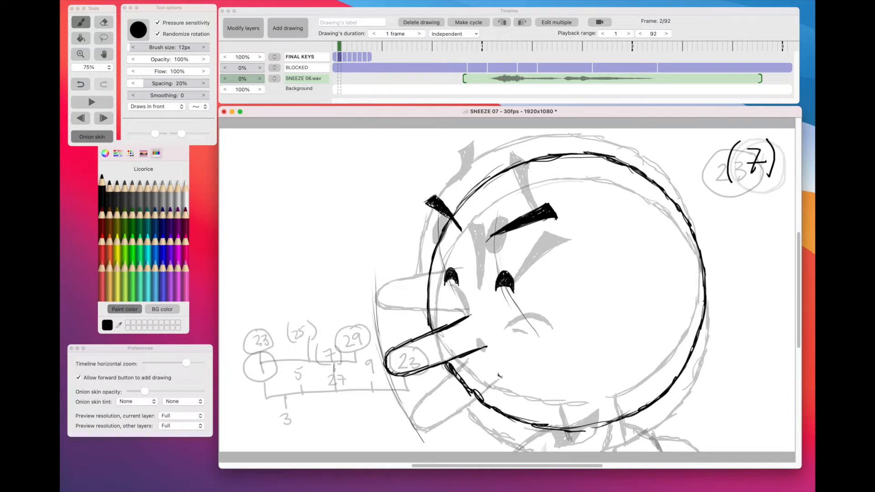
Step: Draw a small open mouth below the nose, filled in black around a white oval, with a lower-lip line
mouse_move(500, 376)
left_mouse_down()
mouse_move(537, 384)
mouse_move(541, 402)
left_mouse_up()
mouse_move(499, 377)
left_mouse_down()
mouse_move(516, 401)
mouse_move(546, 398)
mouse_move(517, 411)
mouse_move(532, 405)
mouse_move(528, 393)
mouse_move(533, 403)
left_mouse_up()
mouse_move(504, 377)
left_mouse_down()
mouse_move(528, 405)
mouse_move(536, 384)
mouse_move(517, 381)
mouse_move(521, 387)
left_mouse_up()
left_click_drag(512, 381, 525, 390)
left_click_drag(516, 383, 540, 404)
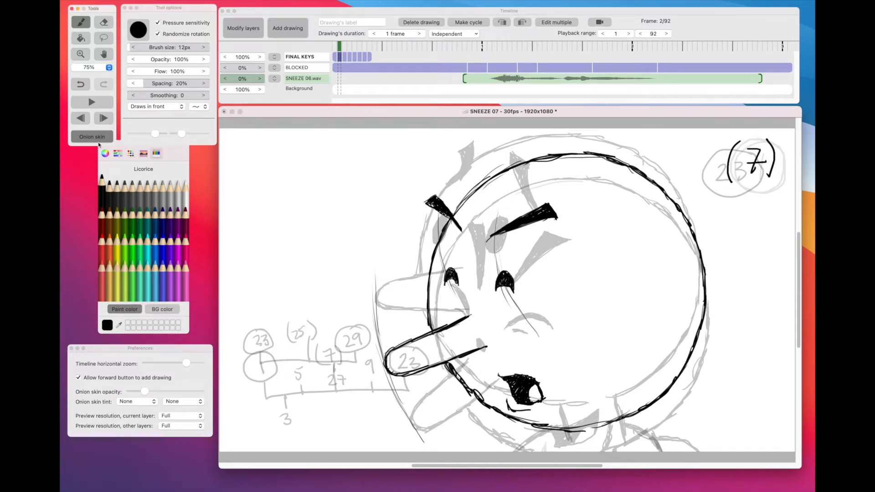
Step: Turn off the onion skin and flip between key 1 and breakdown 7 to check the movement
left_click(84, 138)
left_click(342, 45)
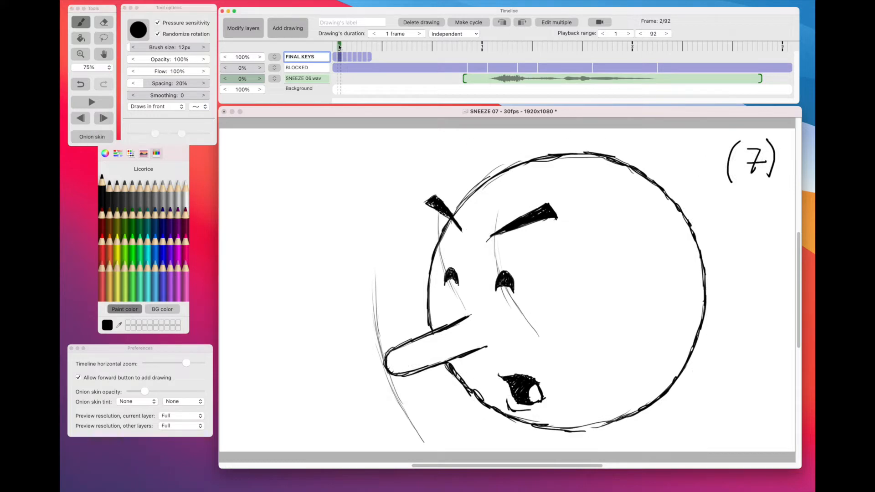
left_click(334, 47)
mouse_move(335, 49)
left_mouse_down()
mouse_move(355, 60)
mouse_move(340, 58)
left_mouse_up()
left_click(405, 133)
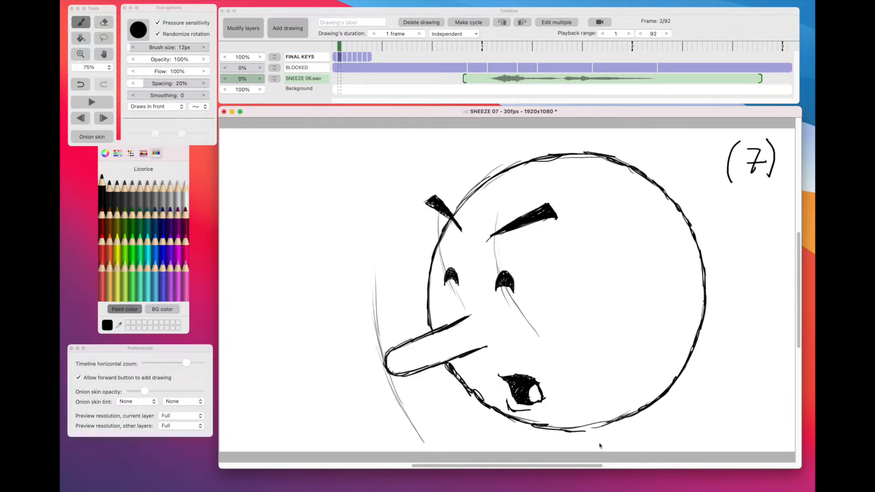
Step: Turn the onion skin back on and draw breakdown 7's neck and shoulder lines below the head
left_click(84, 80)
left_click(87, 135)
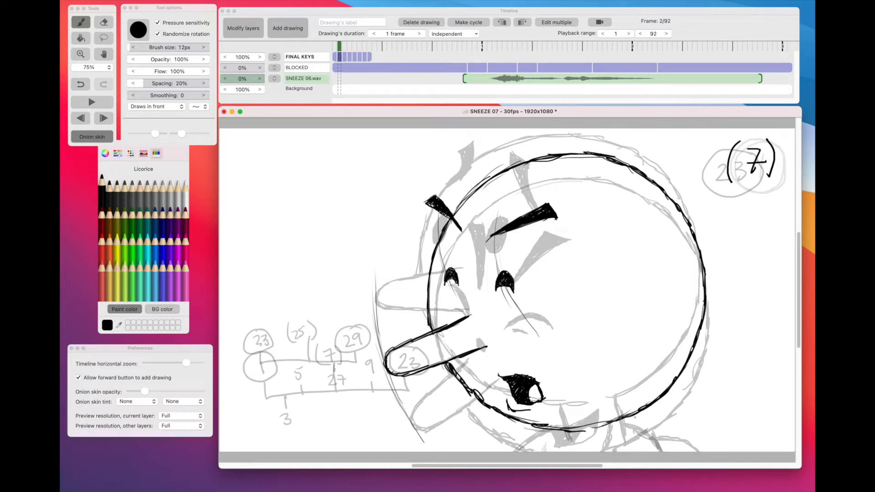
left_click_drag(634, 419, 649, 454)
left_click_drag(577, 430, 588, 451)
mouse_move(638, 430)
left_mouse_down()
mouse_move(666, 437)
mouse_move(679, 450)
left_mouse_up()
left_click_drag(638, 429, 648, 430)
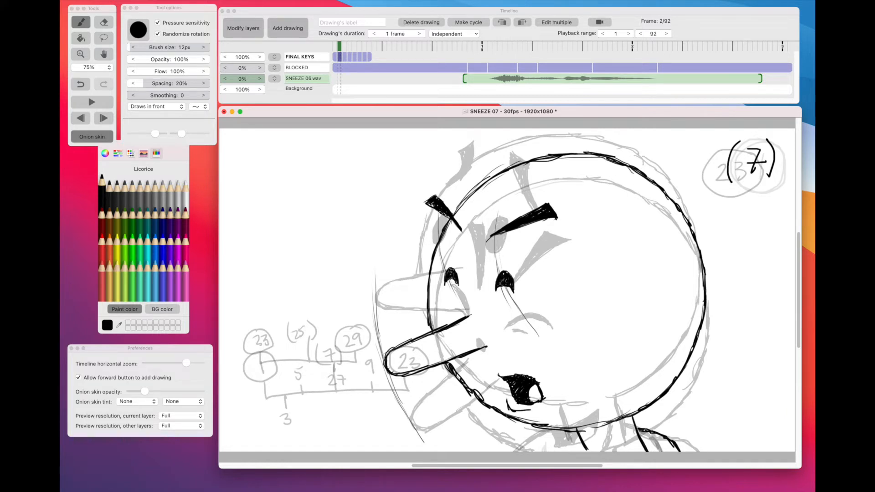
mouse_move(577, 439)
left_mouse_down()
mouse_move(570, 452)
mouse_move(564, 430)
mouse_move(548, 431)
mouse_move(582, 431)
left_mouse_up()
Step: Erase the head outline between breakdown 7's two neck lines and turn off the onion skin
left_click(104, 22)
left_click(219, 129)
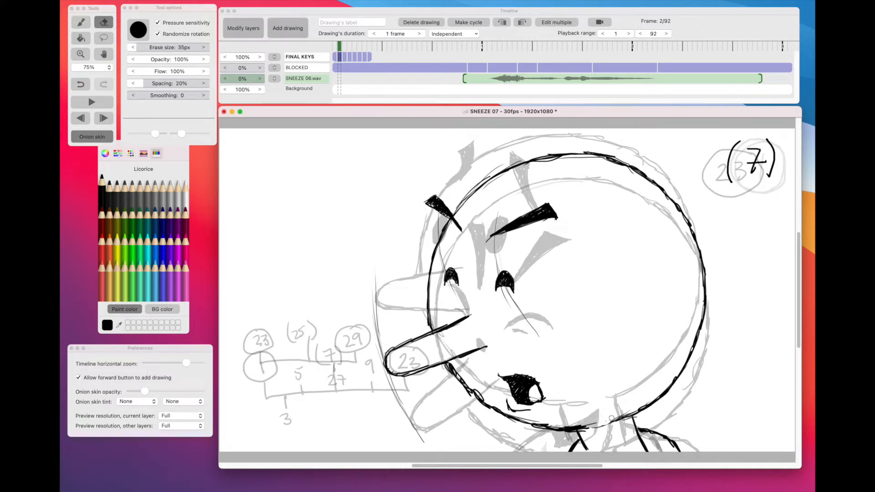
mouse_move(605, 428)
left_mouse_down()
mouse_move(589, 424)
mouse_move(629, 411)
mouse_move(614, 418)
left_mouse_up()
left_click(93, 136)
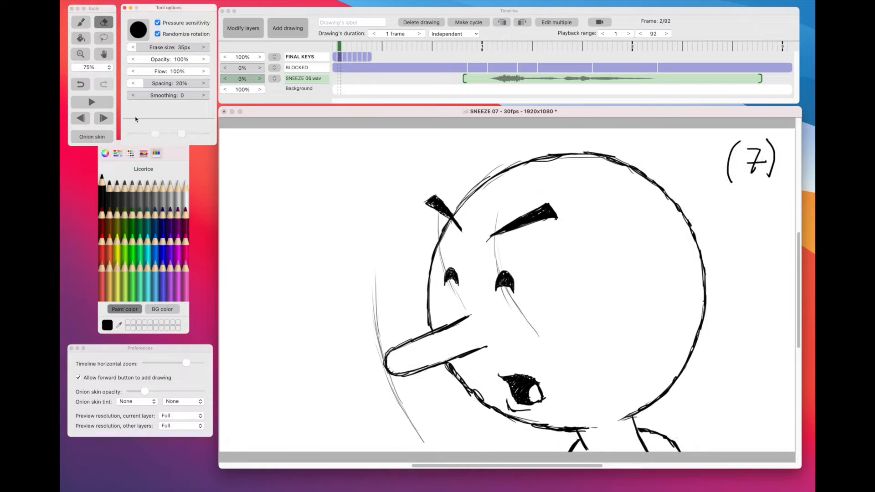
Step: Flip between breakdown 7 and key 1, and examine key 1's timing chart for the next inbetween
left_click(339, 56)
mouse_move(337, 47)
left_mouse_down()
mouse_move(345, 55)
mouse_move(330, 60)
mouse_move(345, 58)
mouse_move(335, 60)
left_mouse_up()
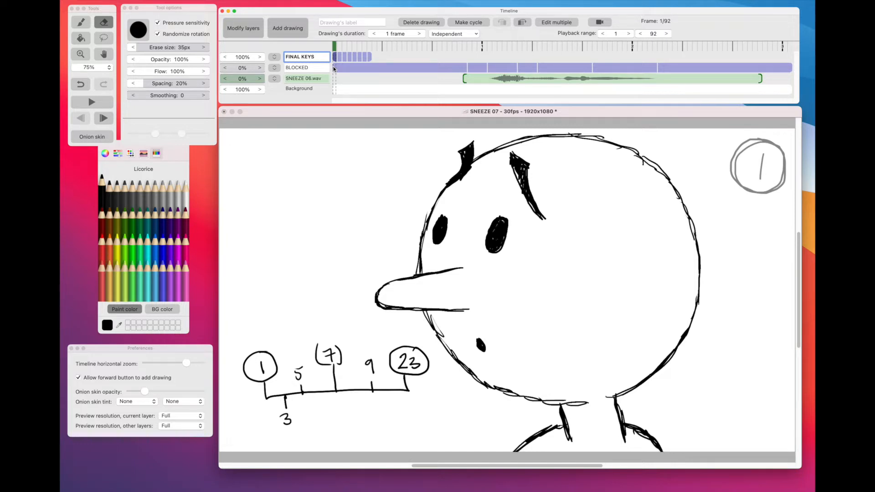
key("super+s")
left_click_drag(336, 46, 335, 48)
left_click(310, 361)
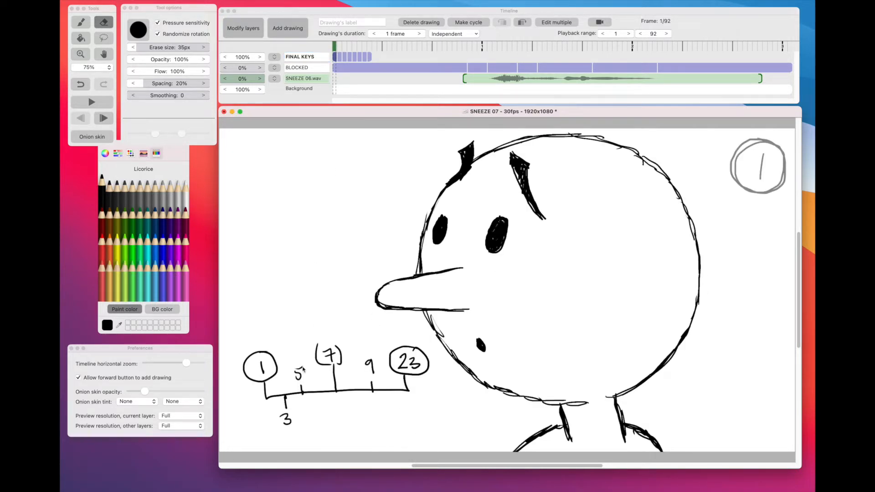
Step: Add a one-frame drawing directly after key 1, label it 5 with the brush and turn on the onion skin
left_click(335, 45)
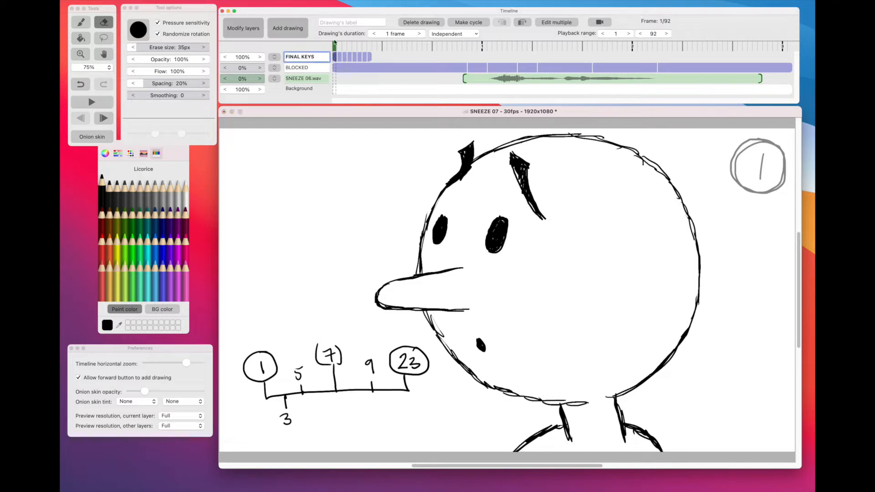
left_click(287, 29)
left_click(286, 39)
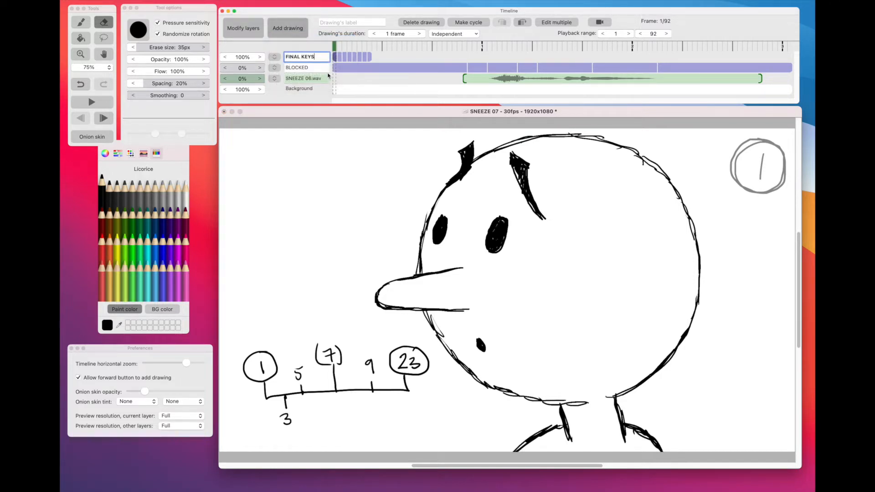
left_click(767, 149)
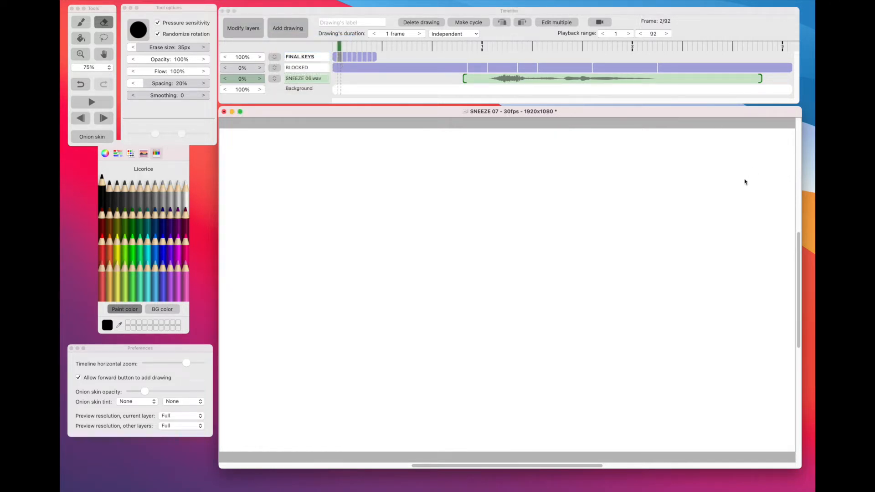
key("b")
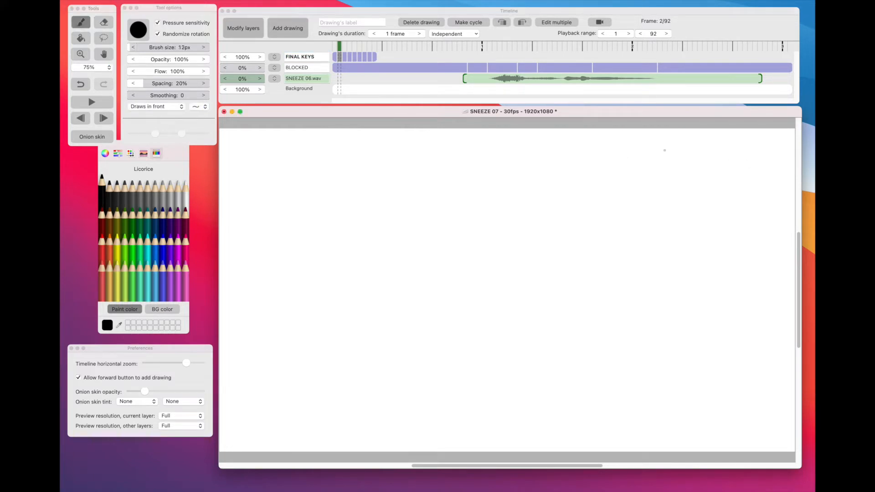
mouse_move(739, 164)
left_mouse_down()
mouse_move(751, 176)
mouse_move(743, 183)
mouse_move(768, 160)
left_mouse_up()
left_click(83, 138)
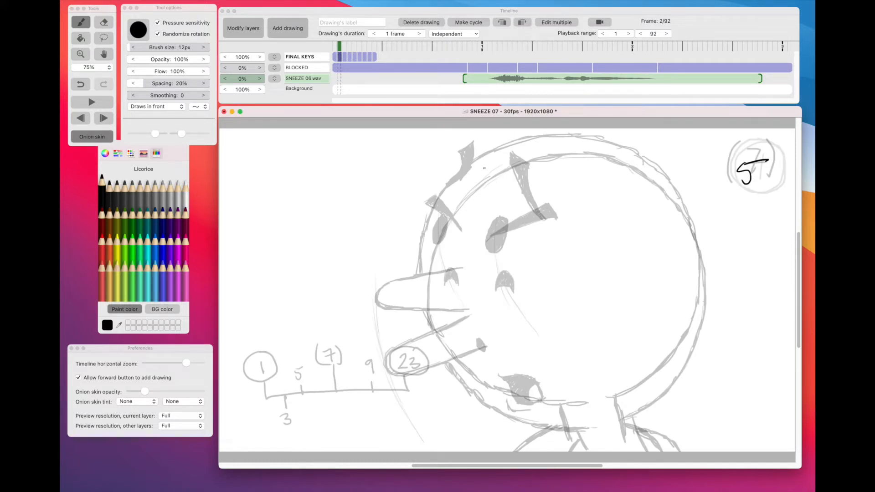
Step: Draw the head outline, neck and shoulders of drawing 5 midway between key 1 and breakdown 7
mouse_move(485, 170)
left_mouse_down()
mouse_move(444, 208)
mouse_move(426, 251)
mouse_move(430, 333)
mouse_move(459, 372)
mouse_move(496, 403)
mouse_move(547, 414)
mouse_move(638, 402)
mouse_move(659, 381)
left_mouse_up()
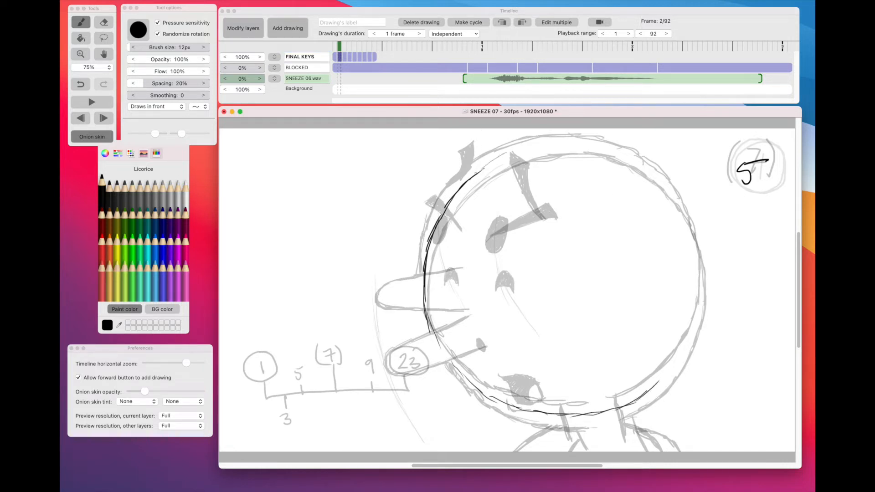
mouse_move(475, 174)
left_mouse_down()
mouse_move(553, 144)
mouse_move(613, 150)
mouse_move(600, 144)
mouse_move(636, 158)
mouse_move(678, 196)
mouse_move(702, 255)
mouse_move(701, 309)
mouse_move(677, 363)
mouse_move(639, 396)
left_mouse_up()
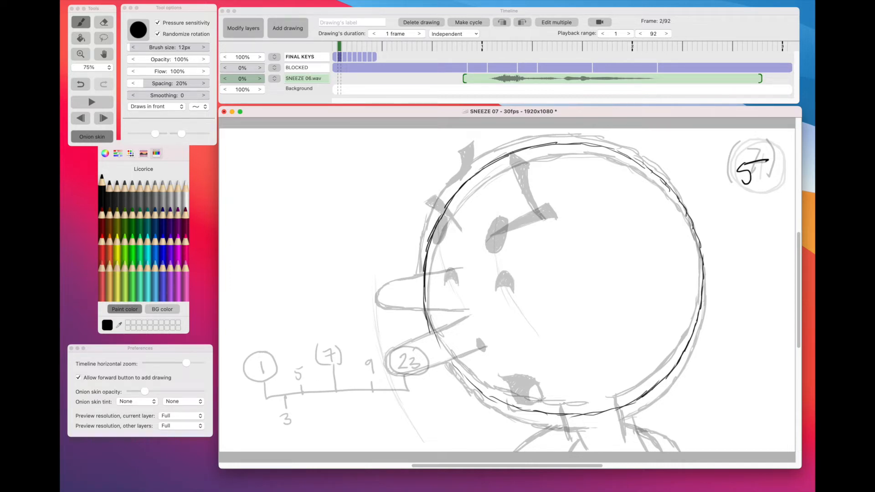
left_click_drag(568, 415, 579, 447)
mouse_move(626, 408)
left_mouse_down()
mouse_move(637, 444)
mouse_move(635, 429)
mouse_move(645, 429)
mouse_move(673, 454)
left_mouse_up()
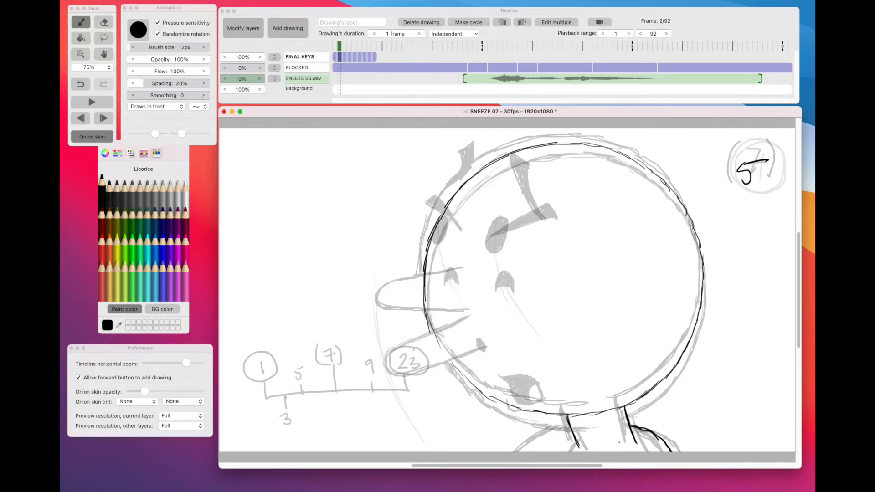
left_click_drag(568, 429, 548, 453)
Step: Sketch the curved eye guide for drawing 5 and draw both black eyes midway between those of key 1 and breakdown 7
mouse_move(502, 199)
left_mouse_down()
mouse_move(499, 280)
mouse_move(522, 317)
left_mouse_up()
mouse_move(496, 242)
left_mouse_down()
mouse_move(490, 269)
mouse_move(505, 244)
mouse_move(507, 263)
mouse_move(504, 271)
mouse_move(492, 253)
mouse_move(491, 266)
mouse_move(502, 270)
mouse_move(500, 254)
mouse_move(495, 266)
left_mouse_up()
left_click_drag(501, 252, 498, 269)
left_click_drag(504, 258, 499, 272)
left_click_drag(503, 265, 492, 267)
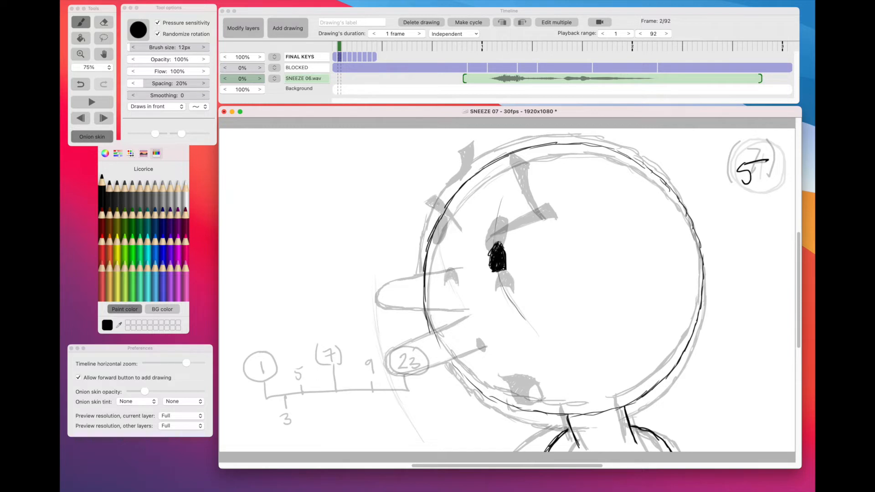
mouse_move(437, 216)
left_mouse_down()
mouse_move(445, 269)
mouse_move(439, 254)
mouse_move(437, 263)
mouse_move(447, 236)
mouse_move(449, 261)
mouse_move(437, 261)
mouse_move(438, 251)
mouse_move(449, 256)
left_mouse_up()
Step: Trace the nose-tip arc and draw drawing 5's nose on it, midway between the noses of key 1 and breakdown 7
left_click_drag(376, 280, 376, 331)
left_click_drag(375, 301, 387, 372)
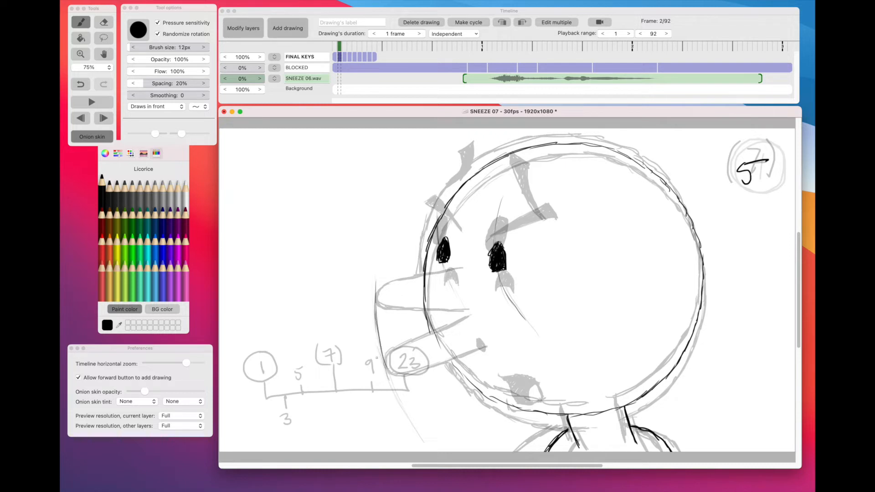
mouse_move(383, 320)
left_mouse_down()
mouse_move(385, 342)
mouse_move(391, 331)
left_mouse_up()
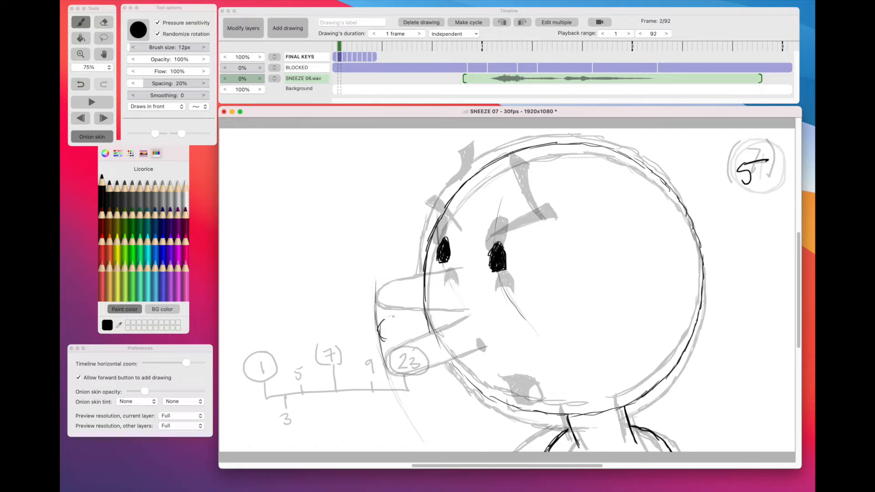
left_click_drag(381, 321, 466, 292)
left_click_drag(385, 342, 474, 330)
mouse_move(383, 319)
left_mouse_down()
mouse_move(380, 339)
mouse_move(392, 342)
left_mouse_up()
left_click_drag(386, 344, 481, 330)
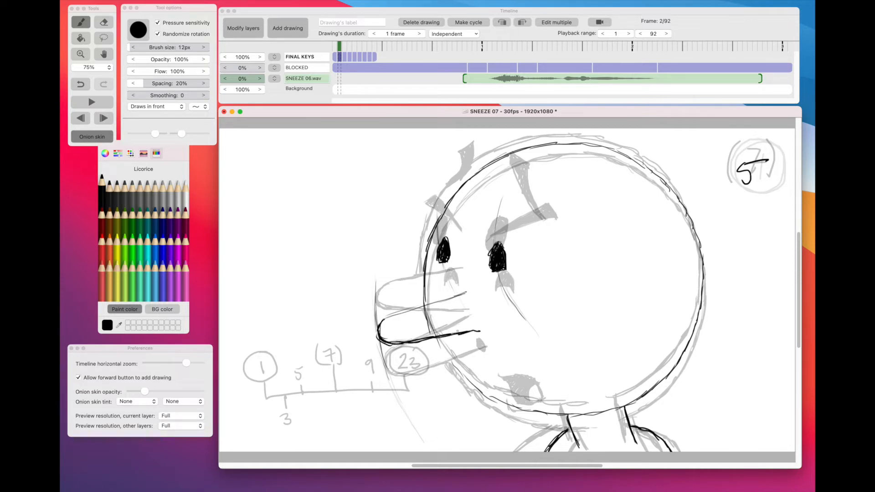
Step: Darken the nose's upper edge and go over the full head outline of drawing 5 with the 12px brush
mouse_move(381, 325)
left_mouse_down()
mouse_move(466, 294)
mouse_move(444, 298)
left_mouse_up()
key("e")
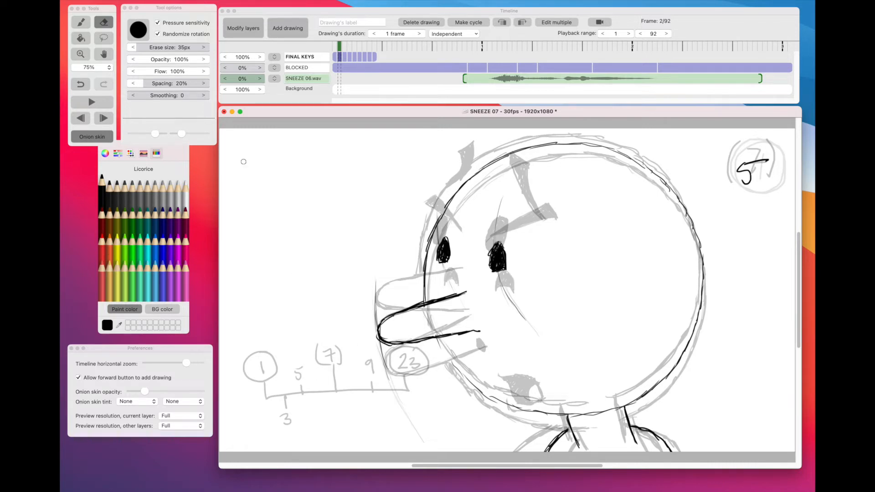
left_click(81, 23)
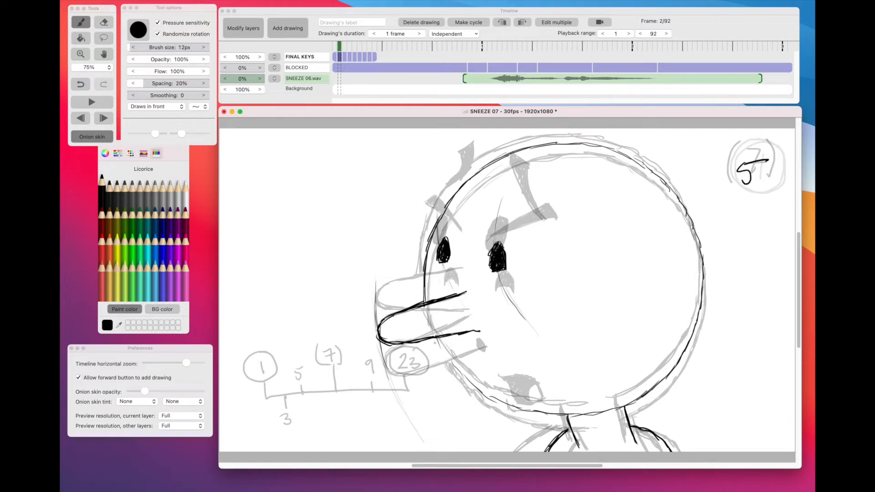
mouse_move(435, 338)
left_mouse_down()
mouse_move(445, 364)
mouse_move(488, 398)
mouse_move(548, 416)
mouse_move(584, 412)
left_mouse_up()
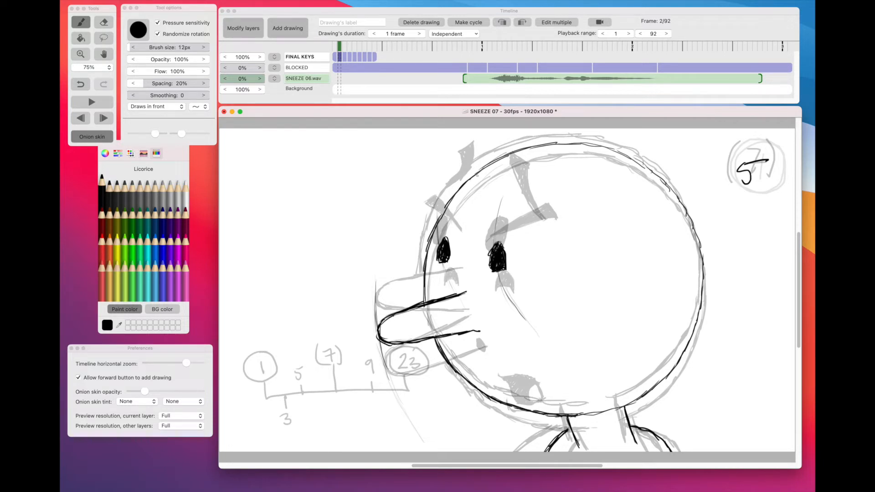
left_click_drag(459, 191, 447, 217)
mouse_move(506, 159)
left_mouse_down()
mouse_move(570, 142)
mouse_move(609, 149)
mouse_move(663, 180)
mouse_move(702, 241)
mouse_move(702, 313)
mouse_move(688, 346)
mouse_move(659, 386)
mouse_move(614, 411)
left_mouse_up()
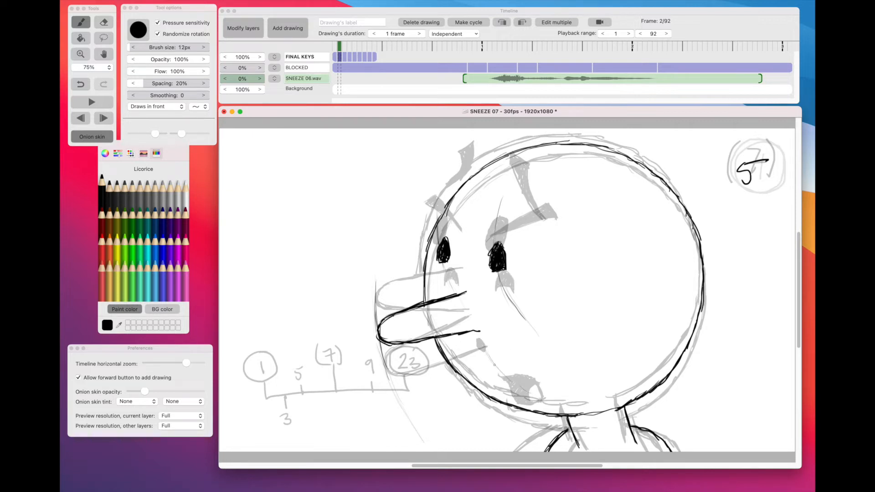
Step: Draw the open mouth and both filled black eyebrows of drawing 5, midway between those of key 1 and breakdown 7
mouse_move(489, 357)
left_mouse_down()
mouse_move(511, 362)
mouse_move(515, 373)
mouse_move(499, 370)
mouse_move(503, 380)
mouse_move(497, 354)
mouse_move(511, 366)
mouse_move(507, 380)
mouse_move(515, 366)
mouse_move(500, 356)
mouse_move(500, 367)
mouse_move(506, 356)
mouse_move(508, 364)
mouse_move(502, 378)
mouse_move(510, 371)
mouse_move(501, 353)
mouse_move(498, 390)
left_mouse_up()
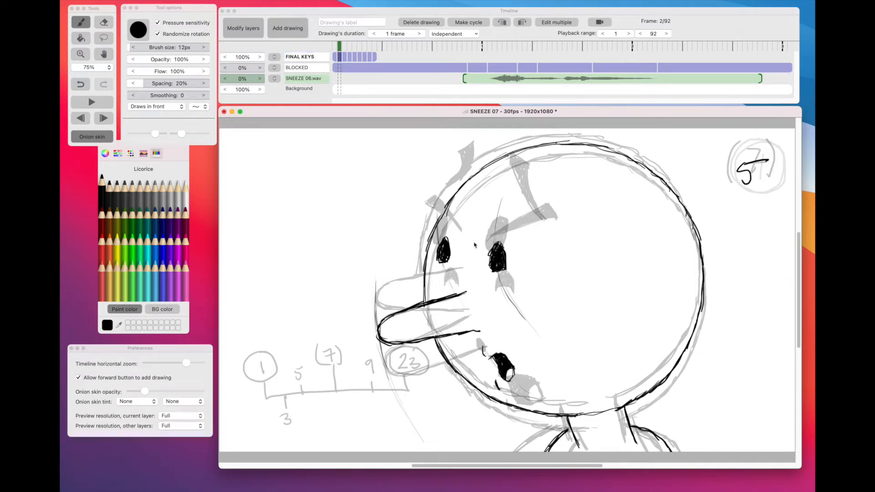
mouse_move(490, 203)
left_mouse_down()
mouse_move(551, 200)
mouse_move(524, 184)
mouse_move(541, 180)
mouse_move(552, 194)
left_mouse_up()
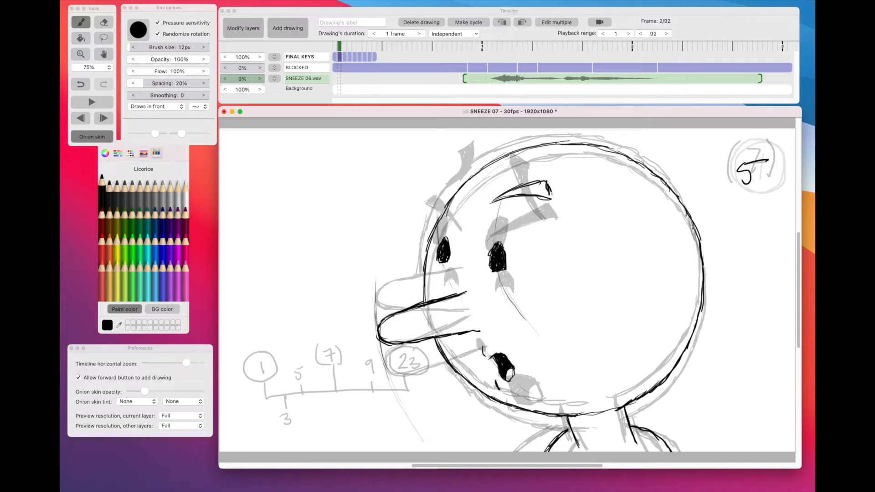
mouse_move(495, 200)
left_mouse_down()
mouse_move(543, 183)
mouse_move(552, 199)
left_mouse_up()
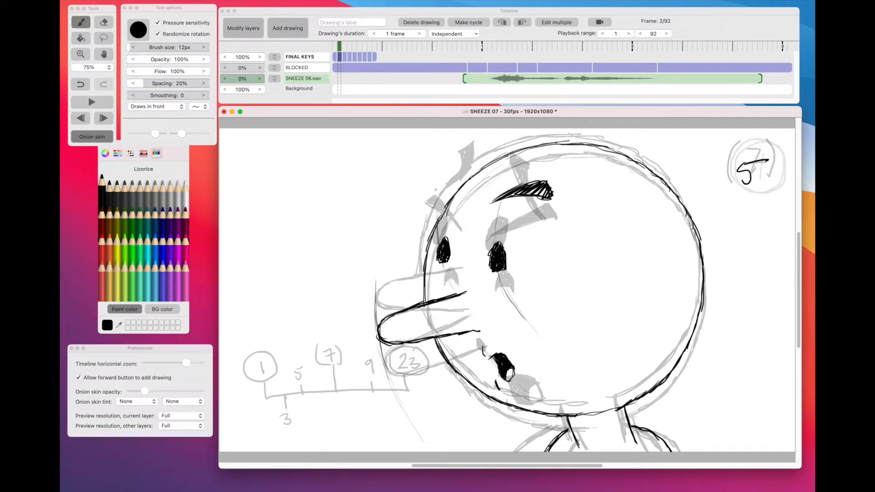
mouse_move(428, 175)
left_mouse_down()
mouse_move(464, 199)
mouse_move(444, 169)
mouse_move(463, 195)
mouse_move(428, 178)
mouse_move(443, 182)
left_mouse_up()
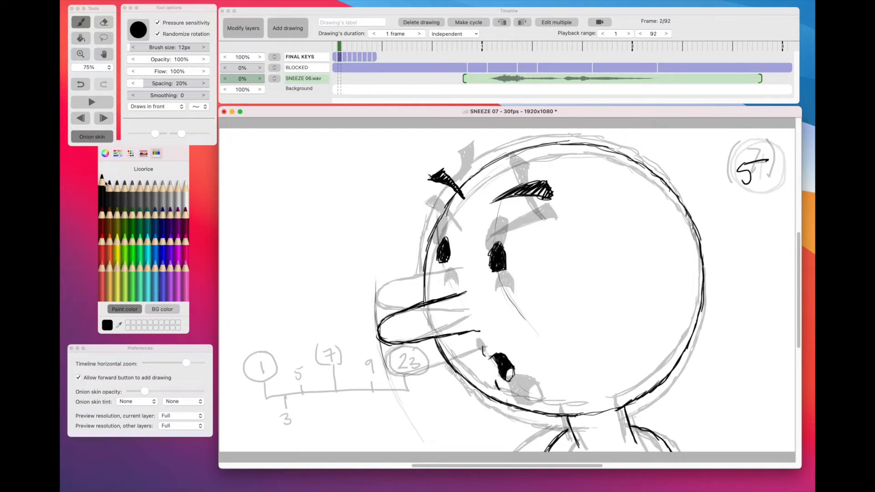
Step: Turn off the onion skin, flip between drawing 5 and key 1 to check the motion, and save the file
left_click(92, 136)
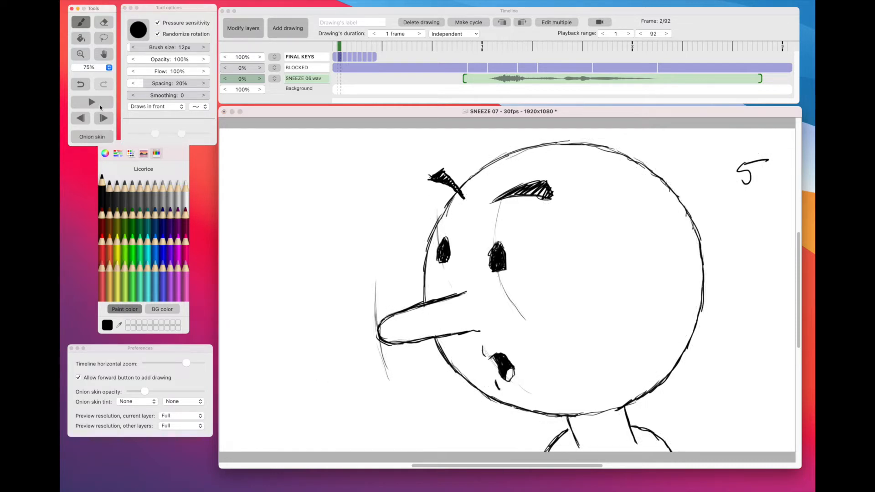
left_click(349, 65)
mouse_move(339, 47)
left_mouse_down()
mouse_move(351, 48)
mouse_move(336, 55)
mouse_move(355, 57)
mouse_move(336, 60)
mouse_move(356, 61)
mouse_move(335, 65)
left_mouse_up()
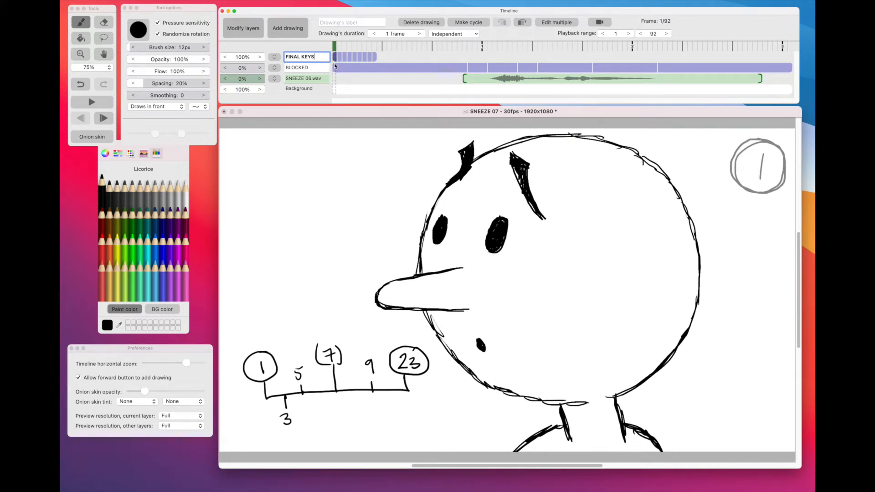
key("super+s")
left_click(302, 272)
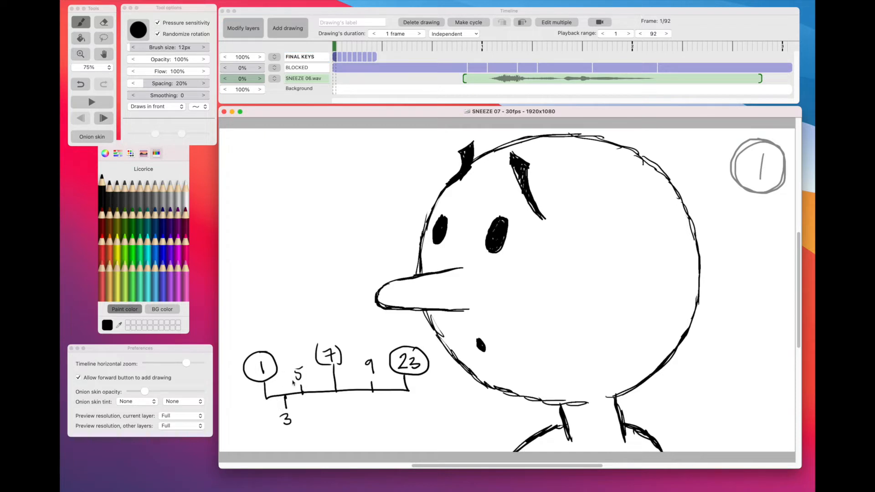
Step: Add a one-frame drawing directly after key 1, label it 3 with the brush and turn on the onion skin
left_click(321, 34)
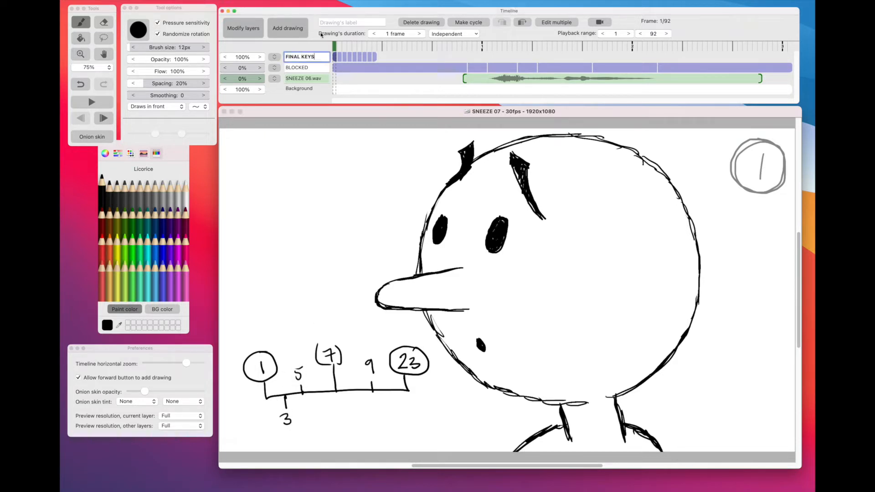
left_click(292, 29)
left_click(296, 38)
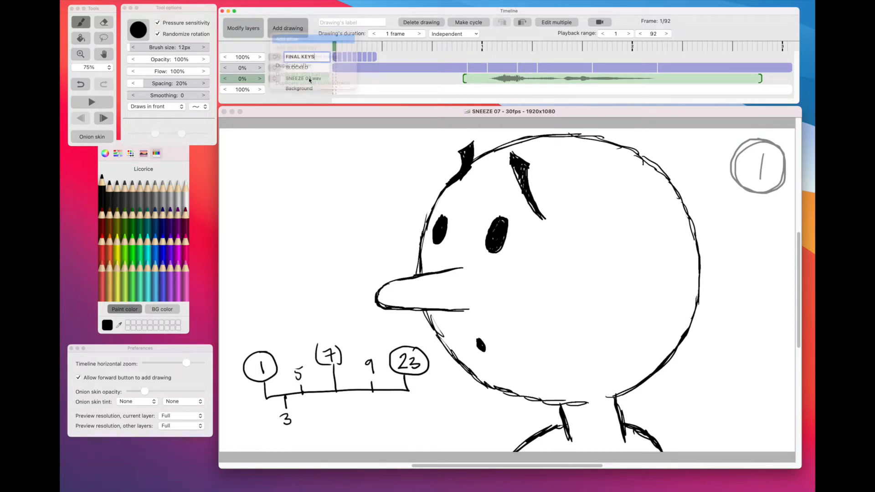
left_click(773, 186)
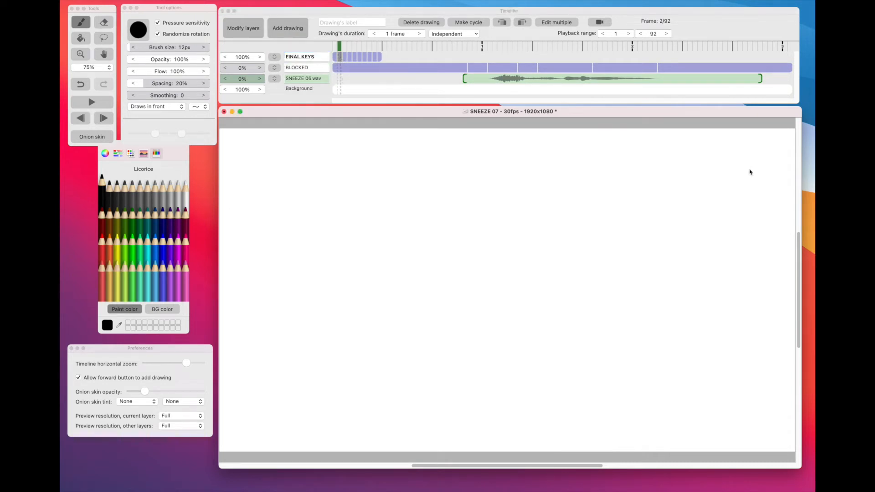
left_click_drag(742, 155, 742, 176)
left_click(88, 139)
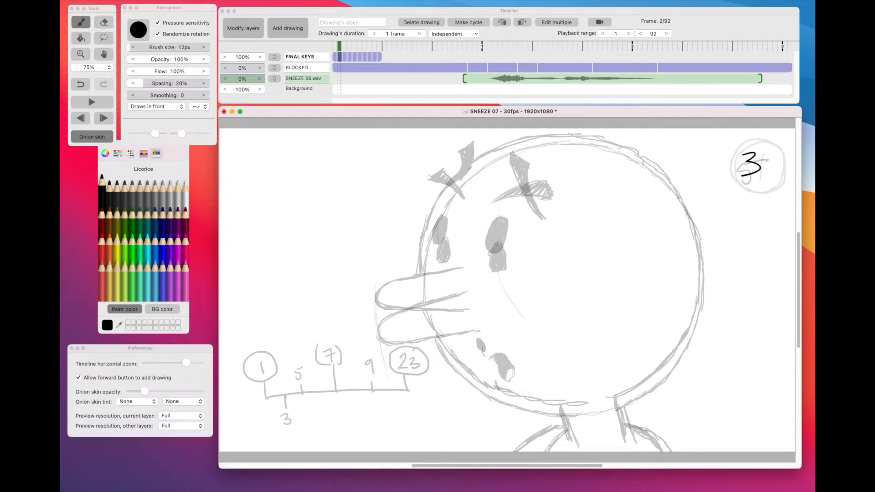
Step: Draw the head outline, neck and shoulders of drawing 3 midway between key 1 and drawing 5
mouse_move(464, 177)
left_mouse_down()
mouse_move(431, 219)
mouse_move(424, 298)
left_mouse_up()
mouse_move(462, 182)
left_mouse_down()
mouse_move(502, 150)
mouse_move(480, 164)
mouse_move(533, 141)
mouse_move(512, 147)
mouse_move(577, 138)
mouse_move(636, 157)
mouse_move(675, 190)
mouse_move(703, 268)
mouse_move(695, 327)
mouse_move(667, 368)
mouse_move(607, 404)
left_mouse_up()
left_click_drag(537, 409, 577, 411)
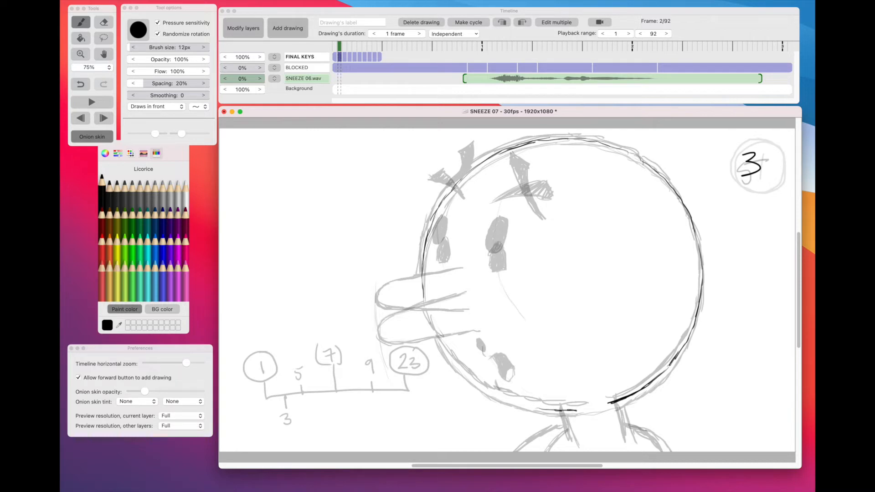
mouse_move(430, 322)
left_mouse_down()
mouse_move(480, 387)
mouse_move(568, 410)
mouse_move(561, 410)
mouse_move(573, 444)
left_mouse_up()
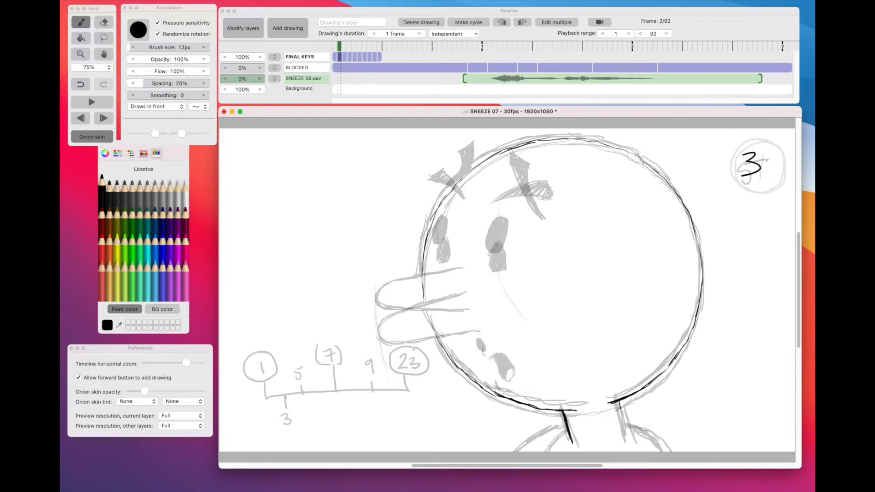
left_click_drag(621, 401, 630, 438)
mouse_move(562, 429)
left_mouse_down()
mouse_move(529, 452)
mouse_move(541, 442)
left_mouse_up()
left_click_drag(624, 422, 666, 454)
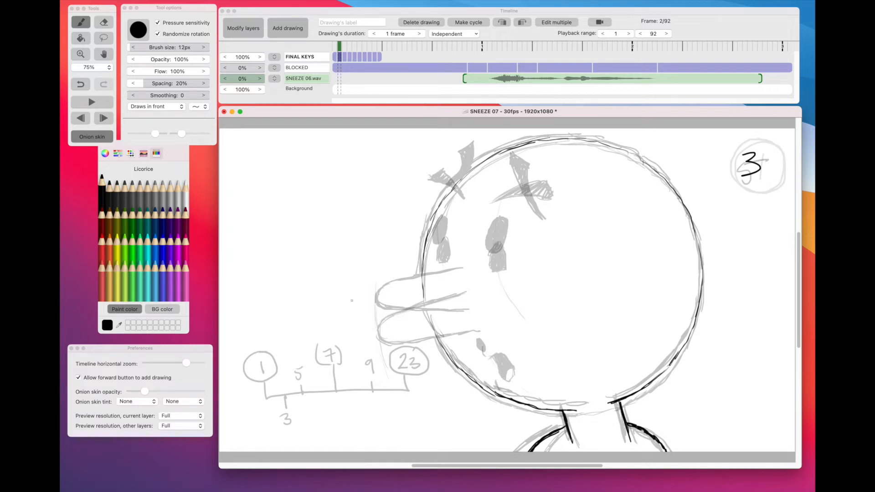
Step: Trace the nose-tip arc, draw drawing 3's nose midway on it and darken the face contour above and below the nose
mouse_move(378, 264)
left_mouse_down()
mouse_move(375, 319)
mouse_move(383, 327)
left_mouse_up()
left_click_drag(461, 279, 445, 283)
left_click_drag(375, 308, 464, 278)
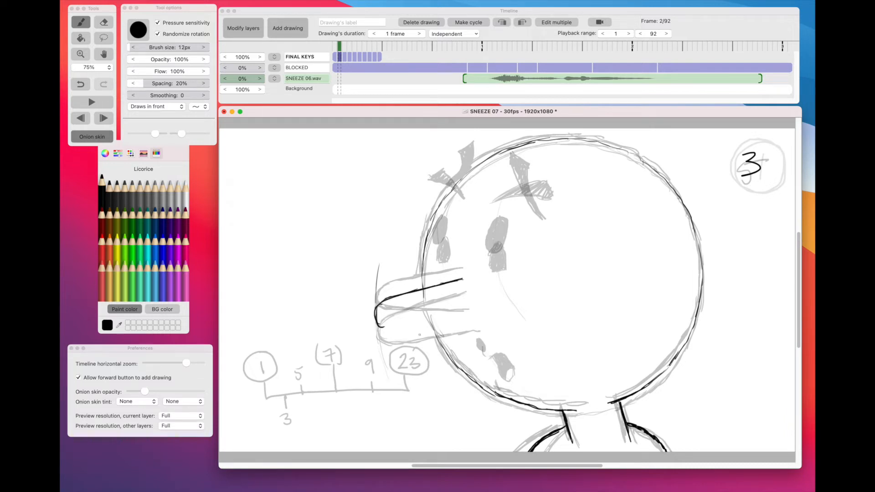
left_click_drag(376, 319, 473, 319)
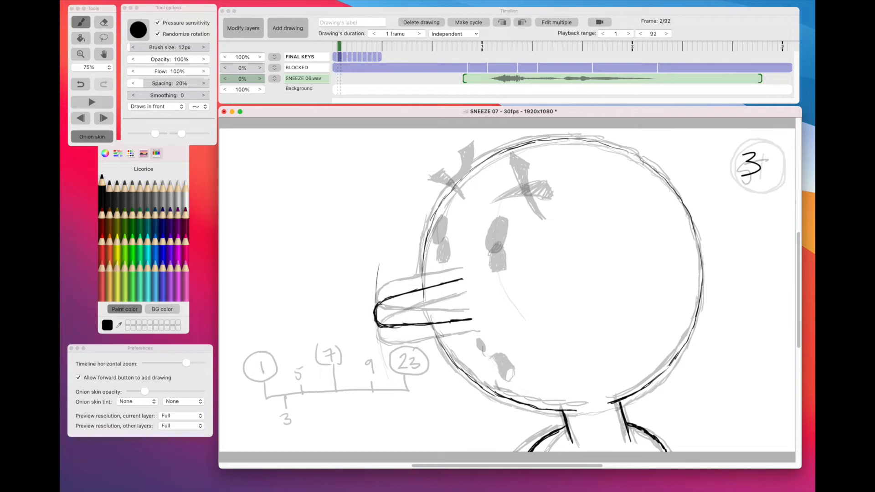
left_click_drag(377, 305, 437, 284)
mouse_move(460, 182)
left_mouse_down()
mouse_move(434, 219)
mouse_move(424, 289)
left_mouse_up()
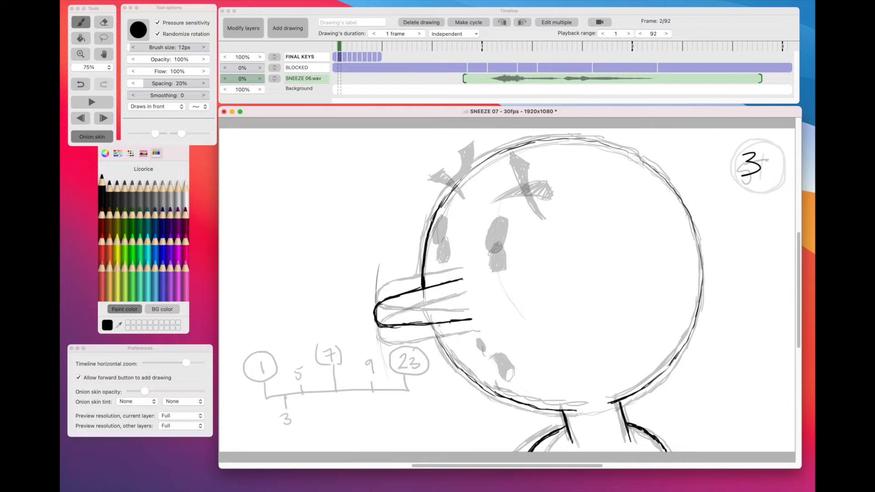
left_click_drag(431, 325, 477, 381)
Step: Draw and fill both black oval eyes of drawing 3 midway between those of key 1 and drawing 5
mouse_move(500, 229)
left_mouse_down()
mouse_move(488, 252)
mouse_move(498, 260)
left_mouse_up()
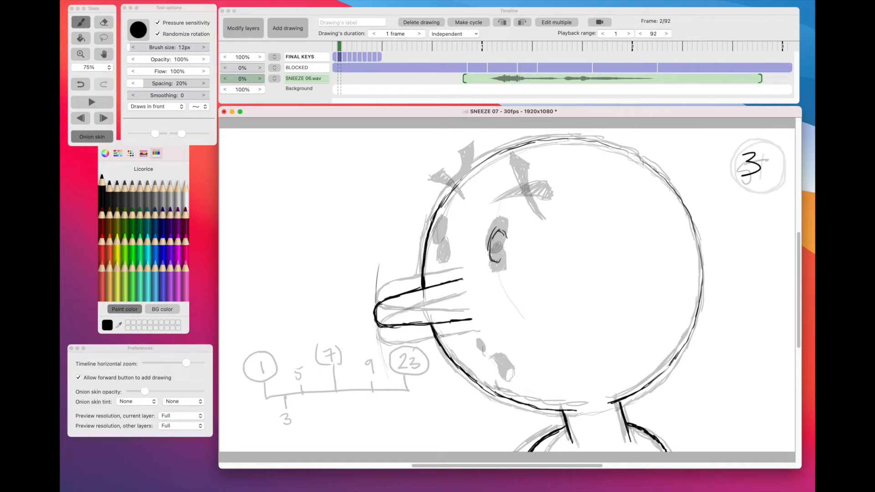
left_click_drag(507, 234, 504, 258)
mouse_move(498, 227)
left_mouse_down()
mouse_move(488, 248)
mouse_move(494, 262)
mouse_move(505, 258)
mouse_move(499, 263)
mouse_move(507, 249)
mouse_move(491, 246)
mouse_move(501, 233)
mouse_move(505, 249)
mouse_move(494, 259)
mouse_move(503, 246)
mouse_move(504, 256)
mouse_move(501, 230)
left_mouse_up()
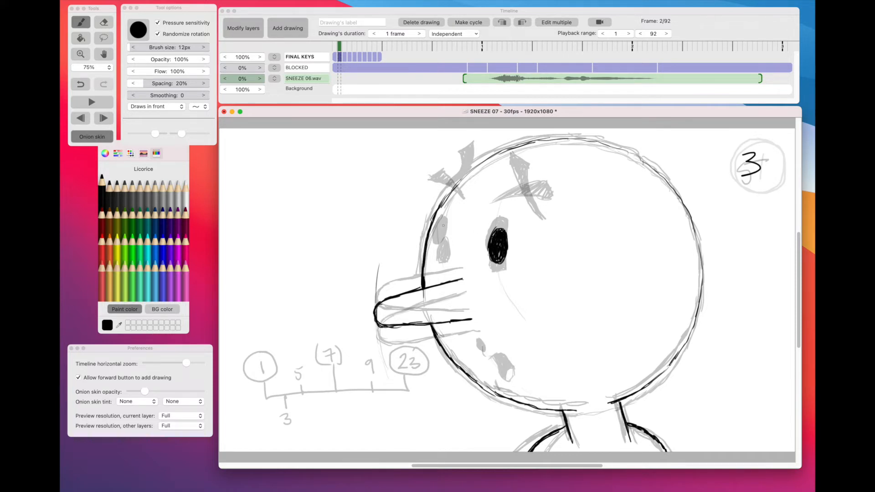
mouse_move(443, 225)
left_mouse_down()
mouse_move(436, 246)
mouse_move(449, 239)
mouse_move(445, 253)
left_mouse_up()
mouse_move(439, 229)
left_mouse_down()
mouse_move(441, 246)
mouse_move(448, 240)
mouse_move(439, 253)
left_mouse_up()
Step: Draw and fill both black eyebrows of drawing 3, nearly level, between the brow positions of key 1 and drawing 5
mouse_move(438, 184)
left_mouse_down()
mouse_move(477, 173)
mouse_move(434, 189)
mouse_move(459, 171)
mouse_move(485, 172)
mouse_move(441, 173)
left_mouse_up()
mouse_move(443, 172)
left_mouse_down()
mouse_move(434, 187)
mouse_move(472, 172)
left_mouse_up()
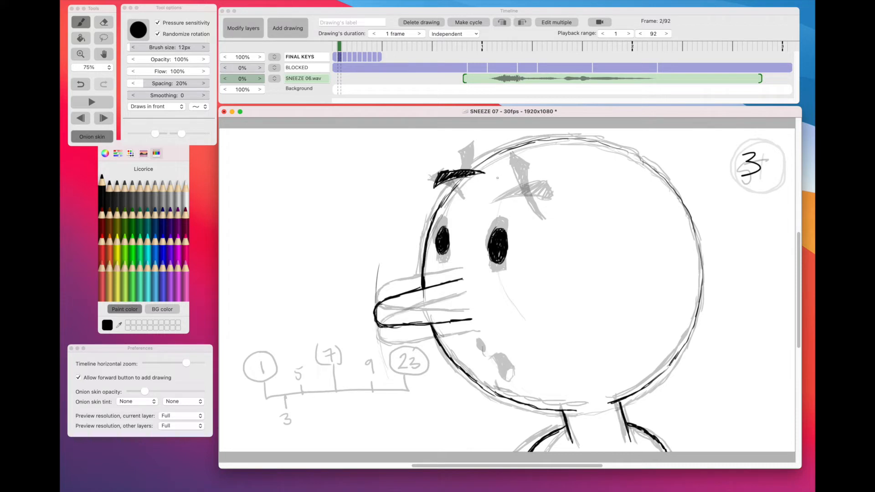
left_click_drag(497, 177, 555, 186)
mouse_move(498, 178)
left_mouse_down()
mouse_move(559, 172)
mouse_move(561, 184)
mouse_move(541, 172)
mouse_move(557, 170)
mouse_move(531, 176)
mouse_move(560, 188)
left_mouse_up()
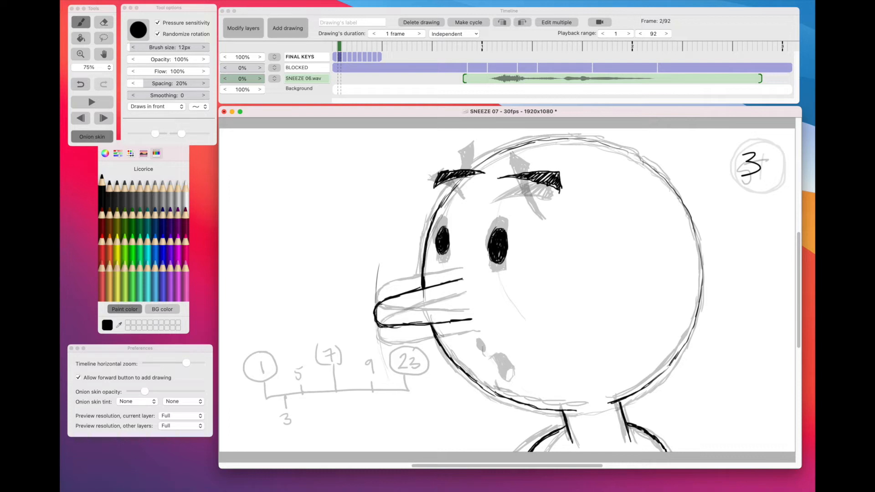
Step: Go over drawing 3's head outline in darker strokes and draw its small filled mouth between those of key 1 and drawing 5
left_click_drag(477, 168, 524, 141)
left_click_drag(498, 155, 541, 140)
left_click_drag(520, 148, 545, 139)
mouse_move(495, 156)
left_mouse_down()
mouse_move(457, 184)
mouse_move(444, 207)
left_mouse_up()
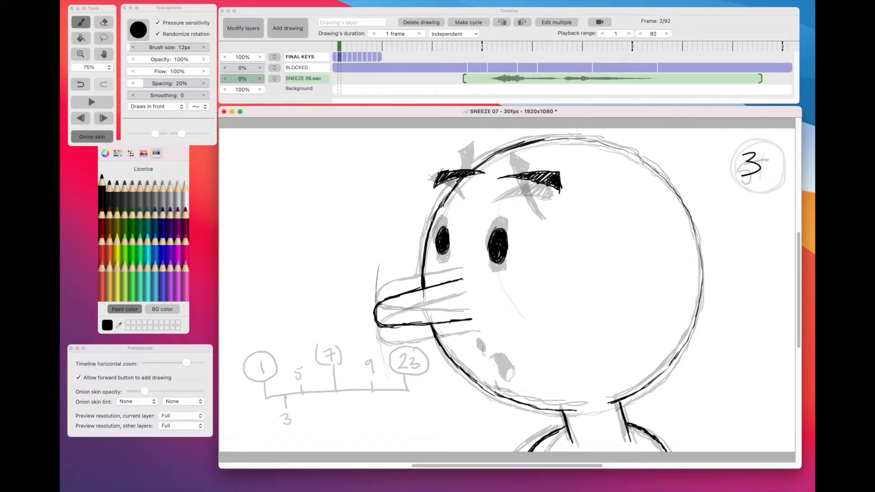
mouse_move(544, 139)
left_mouse_down()
mouse_move(589, 138)
mouse_move(639, 157)
mouse_move(671, 188)
mouse_move(697, 238)
mouse_move(702, 284)
mouse_move(685, 347)
mouse_move(651, 384)
mouse_move(609, 403)
left_mouse_up()
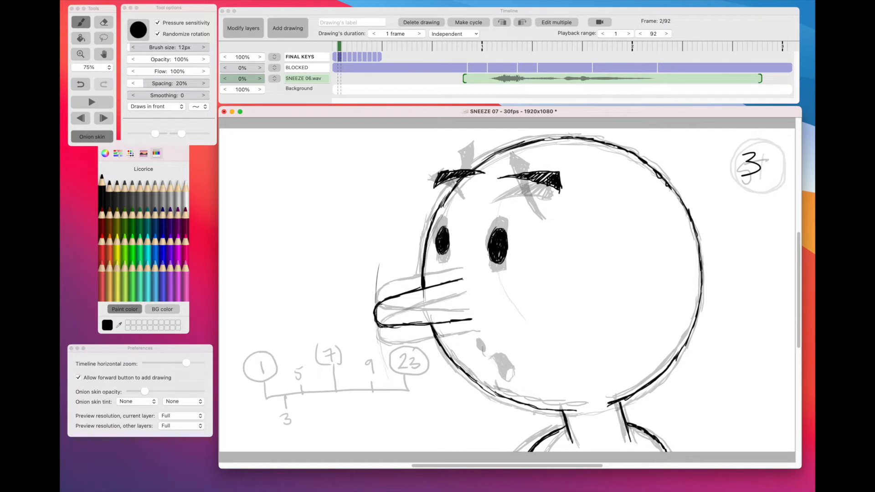
mouse_move(465, 372)
left_mouse_down()
mouse_move(494, 394)
mouse_move(560, 413)
left_mouse_up()
mouse_move(496, 355)
left_mouse_down()
mouse_move(500, 364)
mouse_move(492, 366)
mouse_move(489, 351)
left_mouse_up()
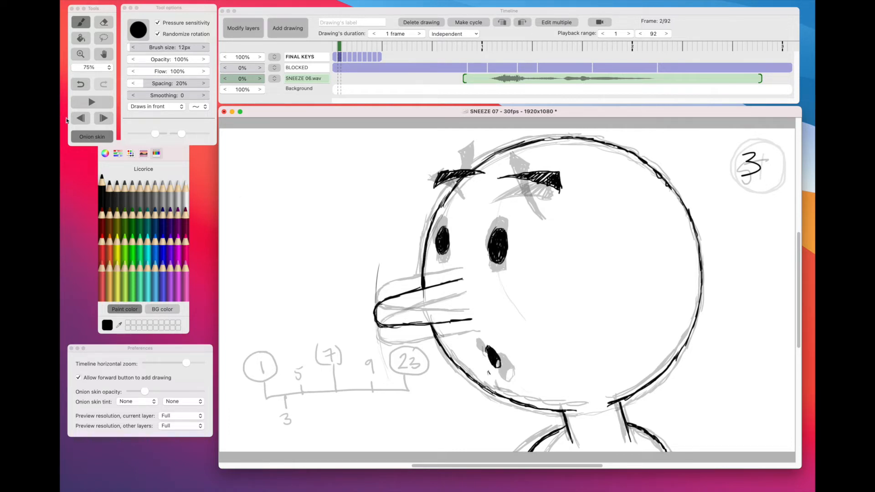
Step: Turn off the onion skin, scrub from drawing 3 back to key 1 to check the inbetween, and save the file
left_click(87, 137)
left_click(346, 54)
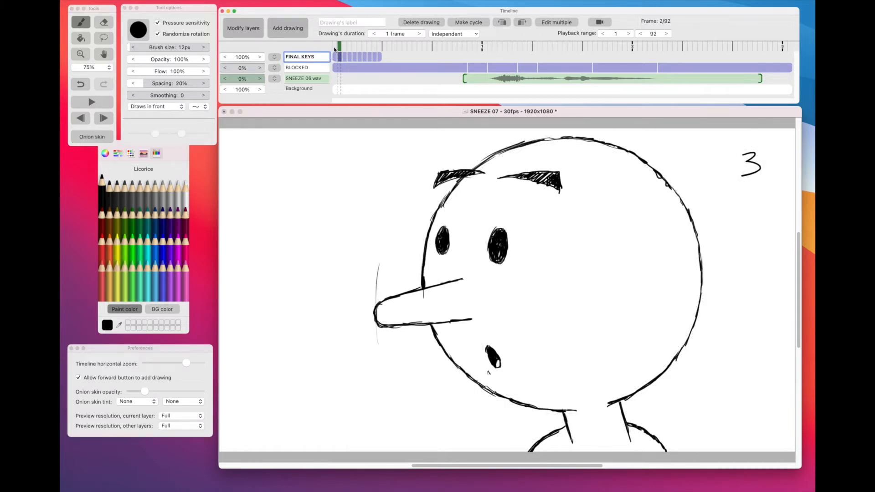
mouse_move(339, 47)
left_mouse_down()
mouse_move(365, 57)
mouse_move(334, 59)
left_mouse_up()
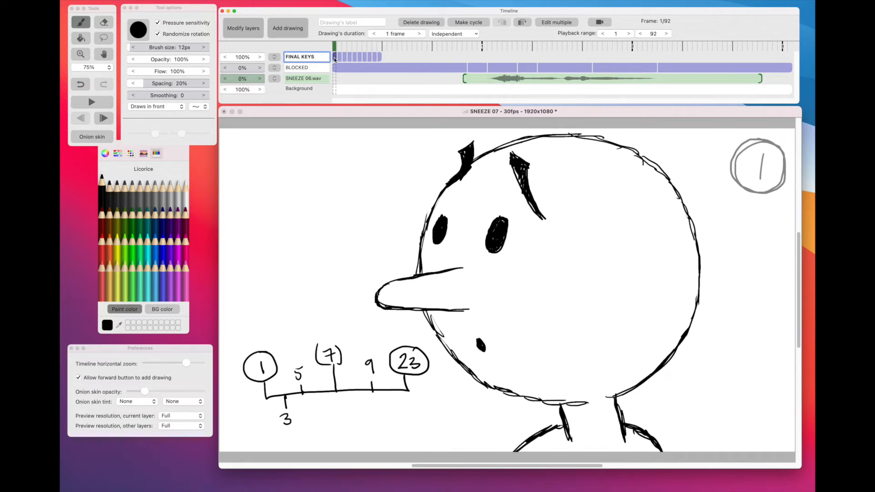
left_click(370, 225)
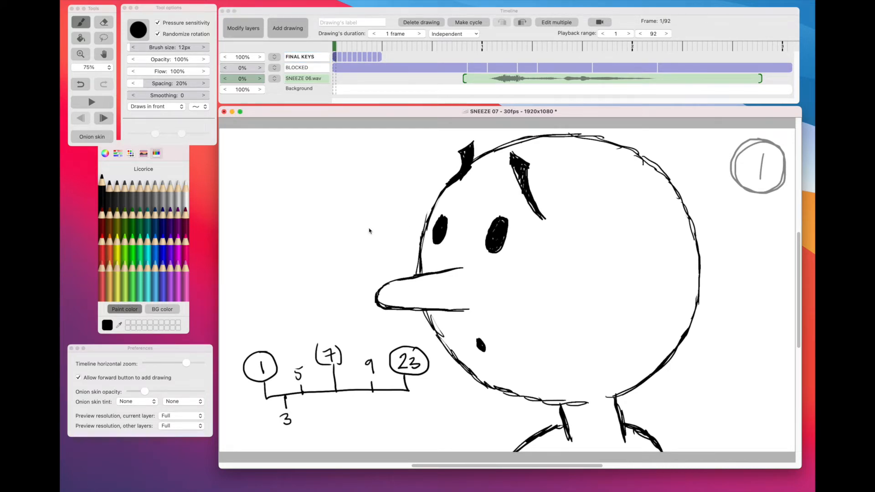
left_click(336, 47)
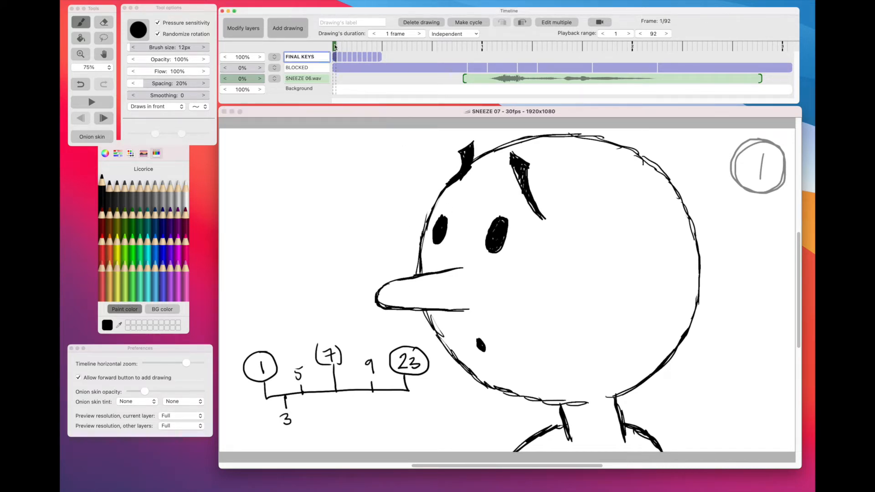
mouse_move(335, 46)
left_mouse_down()
mouse_move(355, 50)
mouse_move(335, 54)
left_mouse_up()
left_click(338, 120)
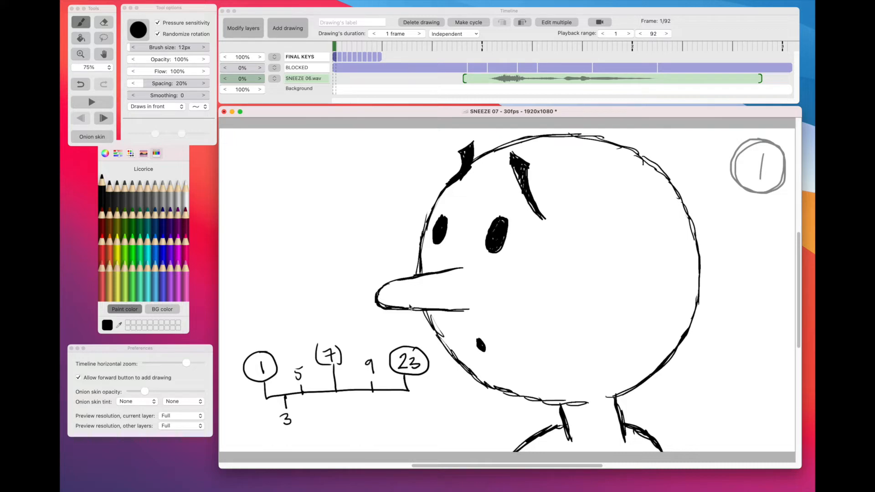
Step: Add a one-frame drawing directly after breakdown 7 on the FINAL KEYS layer
left_click_drag(336, 50, 351, 53)
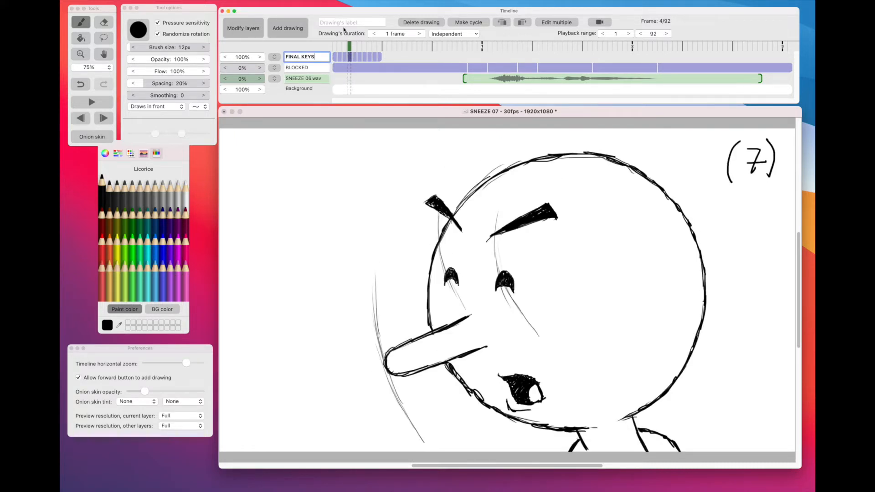
left_click(288, 30)
left_click(294, 39)
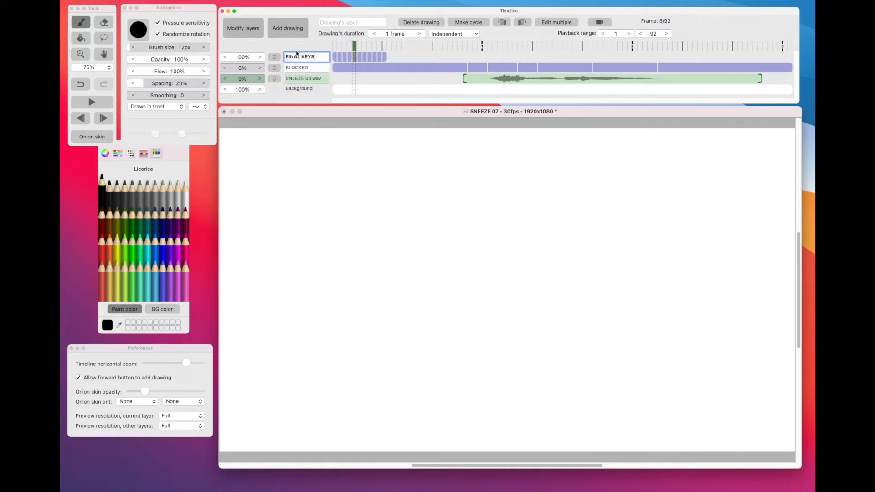
Step: Number the new drawing 9, turn on the onion skin, and draw its nose along an arc between the noses of 7 and 23
left_click(474, 108)
left_click_drag(744, 160, 744, 197)
left_click(102, 138)
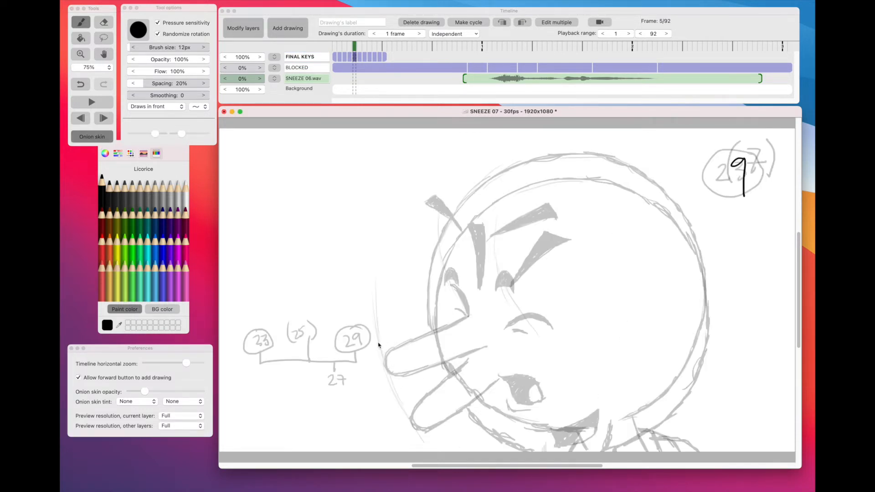
left_click_drag(380, 347, 422, 441)
mouse_move(397, 382)
left_mouse_down()
mouse_move(403, 397)
mouse_move(420, 364)
mouse_move(470, 332)
mouse_move(419, 364)
left_mouse_up()
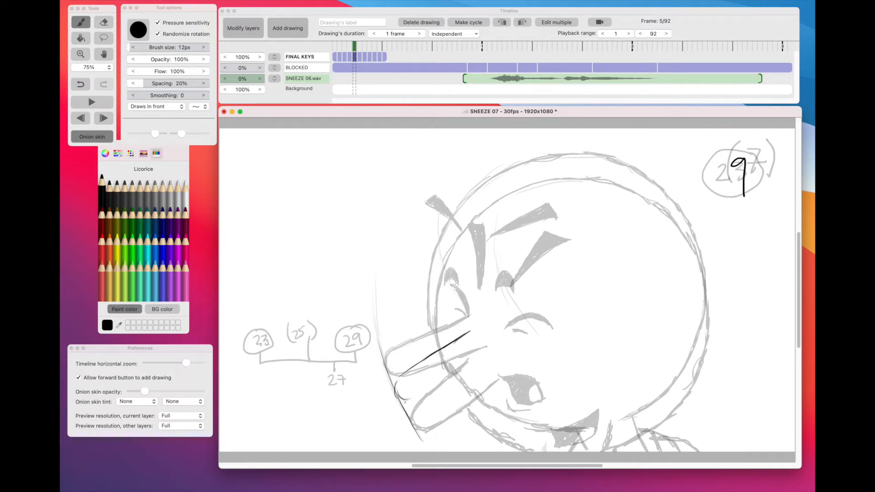
mouse_move(405, 401)
left_mouse_down()
mouse_move(489, 363)
mouse_move(404, 402)
mouse_move(399, 379)
mouse_move(397, 395)
mouse_move(412, 396)
mouse_move(418, 362)
mouse_move(405, 372)
mouse_move(458, 336)
left_mouse_up()
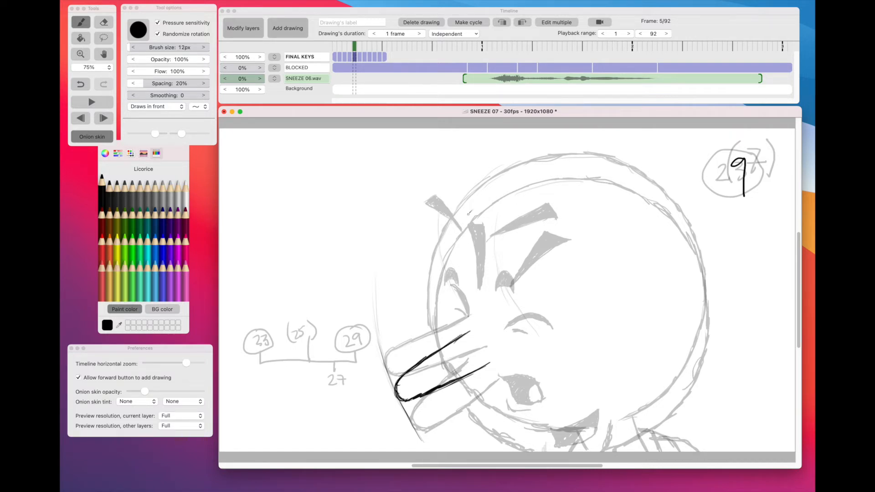
Step: Sketch drawing 9's round head outline and lower jaw midway between the outlines of breakdown 7 and key 23
mouse_move(469, 213)
left_mouse_down()
mouse_move(434, 290)
mouse_move(440, 350)
left_mouse_up()
left_click_drag(433, 332, 440, 347)
mouse_move(443, 259)
left_mouse_down()
mouse_move(468, 210)
mouse_move(513, 175)
mouse_move(599, 162)
mouse_move(670, 207)
mouse_move(696, 243)
mouse_move(709, 325)
left_mouse_up()
left_click_drag(708, 323, 684, 387)
mouse_move(702, 350)
left_mouse_down()
mouse_move(683, 386)
mouse_move(624, 432)
left_mouse_up()
left_click_drag(678, 387, 670, 400)
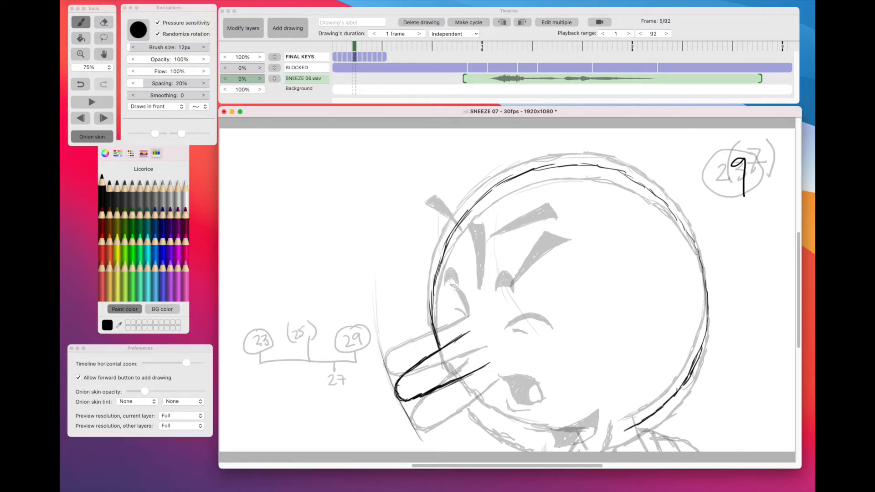
left_click_drag(456, 386, 474, 409)
mouse_move(477, 413)
left_mouse_down()
mouse_move(527, 437)
mouse_move(584, 440)
left_mouse_up()
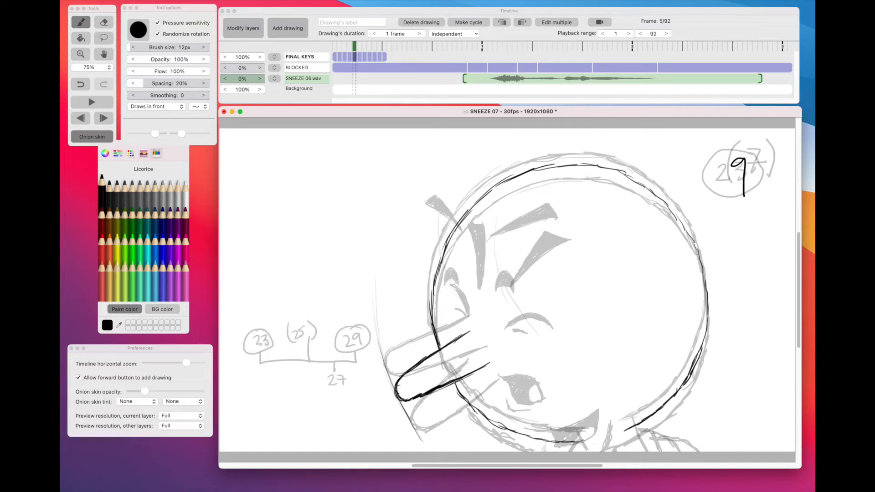
mouse_move(454, 383)
left_mouse_down()
mouse_move(502, 428)
mouse_move(591, 441)
left_mouse_up()
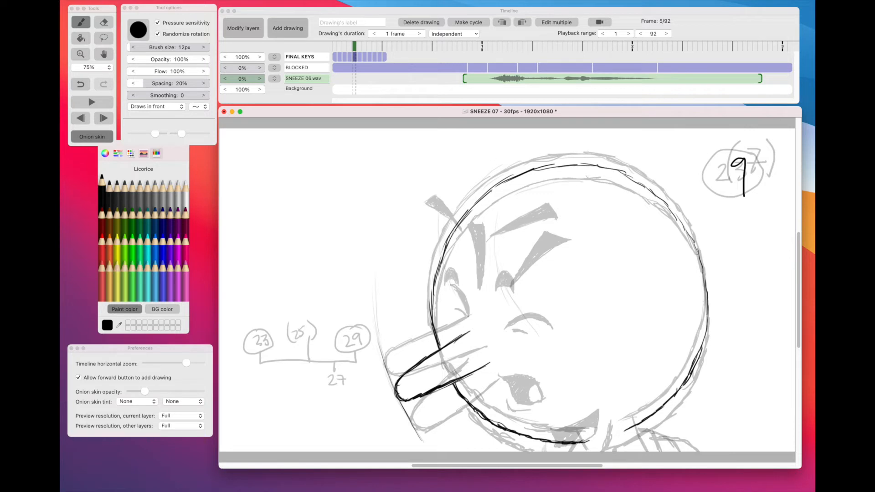
Step: Go over drawing 9's head outline in darker strokes, from the forehead over the crown and down the back of the head
mouse_move(479, 199)
left_mouse_down()
mouse_move(446, 245)
mouse_move(431, 300)
left_mouse_up()
mouse_move(496, 186)
left_mouse_down()
mouse_move(479, 201)
mouse_move(494, 190)
left_mouse_up()
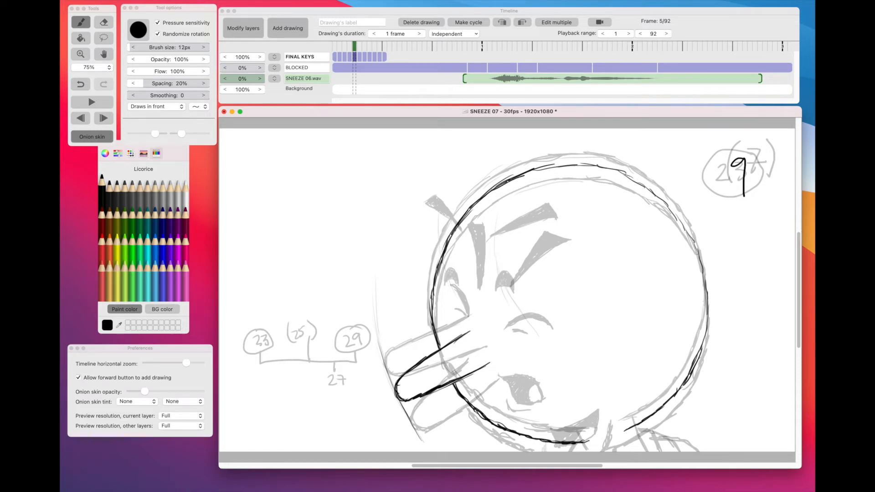
mouse_move(547, 167)
left_mouse_down()
mouse_move(507, 183)
mouse_move(525, 175)
left_mouse_up()
mouse_move(576, 163)
left_mouse_down()
mouse_move(543, 169)
mouse_move(591, 165)
mouse_move(630, 177)
left_mouse_up()
mouse_move(665, 203)
left_mouse_down()
mouse_move(643, 186)
mouse_move(680, 221)
left_mouse_up()
left_click_drag(697, 249, 686, 231)
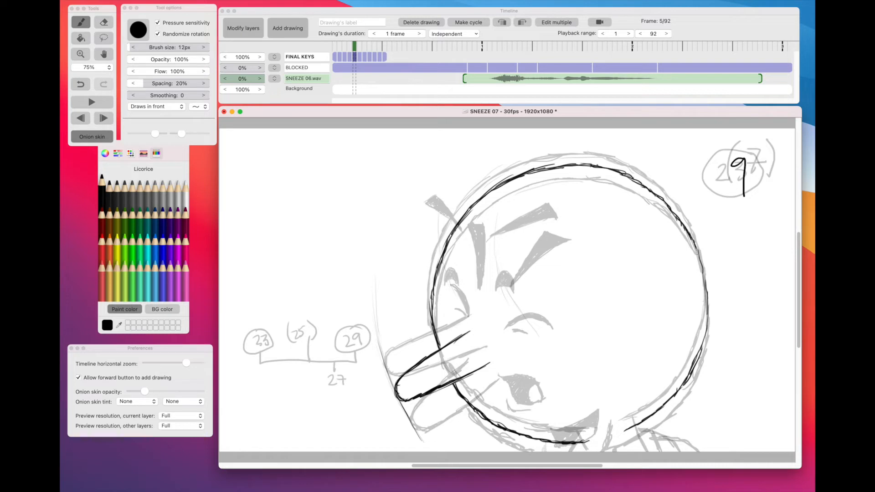
left_click_drag(705, 264, 699, 253)
left_click_drag(708, 284, 701, 262)
mouse_move(709, 294)
left_mouse_down()
mouse_move(703, 274)
mouse_move(706, 302)
left_mouse_up()
mouse_move(705, 342)
left_mouse_down()
mouse_move(709, 320)
mouse_move(705, 332)
left_mouse_up()
mouse_move(695, 362)
left_mouse_down()
mouse_move(700, 345)
mouse_move(697, 355)
left_mouse_up()
left_click_drag(677, 391, 686, 379)
mouse_move(673, 395)
left_mouse_down()
mouse_move(682, 383)
mouse_move(668, 400)
left_mouse_up()
mouse_move(651, 414)
left_mouse_down()
mouse_move(661, 405)
mouse_move(651, 414)
left_mouse_up()
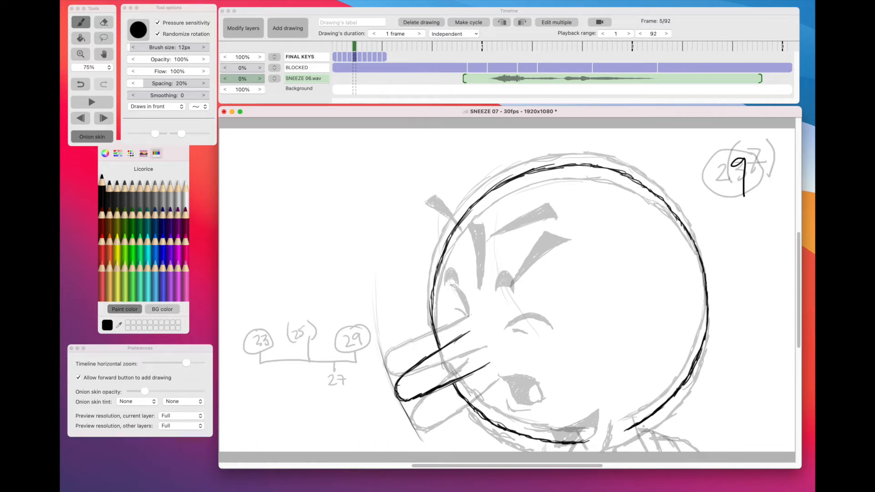
Step: Draw drawing 9's neck and shoulder lines below the head
left_click_drag(641, 423, 654, 452)
left_click_drag(585, 442, 591, 452)
mouse_move(652, 432)
left_mouse_down()
mouse_move(689, 454)
mouse_move(662, 433)
left_mouse_up()
left_click_drag(584, 446, 581, 454)
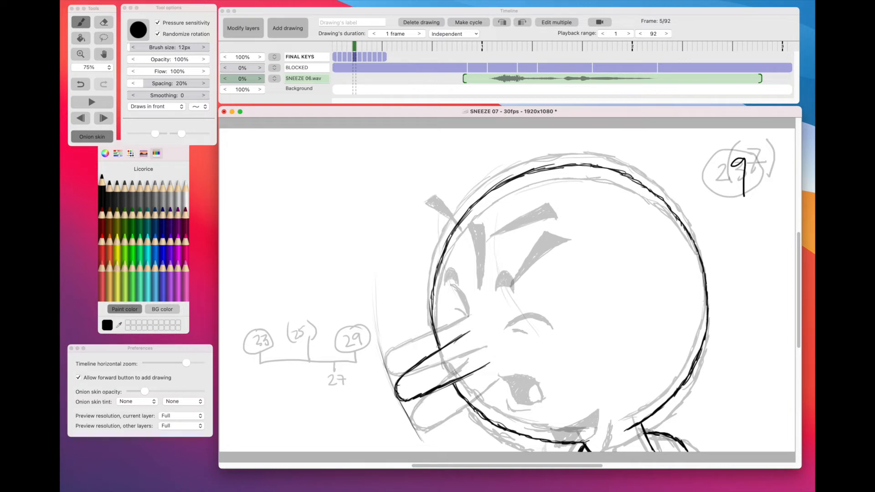
Step: Darken the tip of drawing 9's nose and draw both closed eyes as filled arcs between those of 7 and 23
left_click_drag(414, 365, 393, 388)
mouse_move(503, 305)
left_mouse_down()
mouse_move(526, 299)
mouse_move(506, 303)
mouse_move(513, 292)
mouse_move(529, 305)
mouse_move(509, 298)
mouse_move(522, 296)
left_mouse_up()
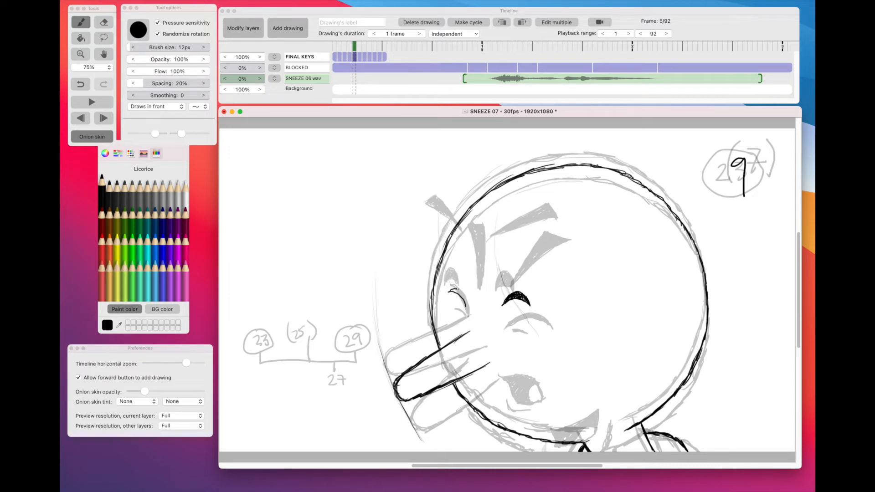
left_click_drag(467, 304, 460, 289)
Step: Draw and fill drawing 9's near eyebrow, slanting down toward the nose between the brows of 7 and 23
mouse_move(498, 262)
left_mouse_down()
mouse_move(562, 225)
mouse_move(567, 236)
left_mouse_up()
mouse_move(549, 202)
left_mouse_down()
mouse_move(547, 233)
mouse_move(547, 222)
mouse_move(564, 228)
left_mouse_up()
mouse_move(496, 263)
left_mouse_down()
mouse_move(549, 214)
mouse_move(499, 264)
left_mouse_up()
mouse_move(531, 237)
left_mouse_down()
mouse_move(509, 255)
mouse_move(560, 224)
mouse_move(535, 237)
mouse_move(547, 225)
mouse_move(539, 225)
mouse_move(545, 231)
mouse_move(517, 247)
left_mouse_up()
mouse_move(535, 230)
left_mouse_down()
mouse_move(515, 248)
mouse_move(521, 239)
left_mouse_up()
Step: Draw and fill drawing 9's far eyebrow across the forehead edge, and sharpen the near eyebrow's outer end
left_click_drag(452, 207, 476, 256)
left_click_drag(472, 245, 478, 264)
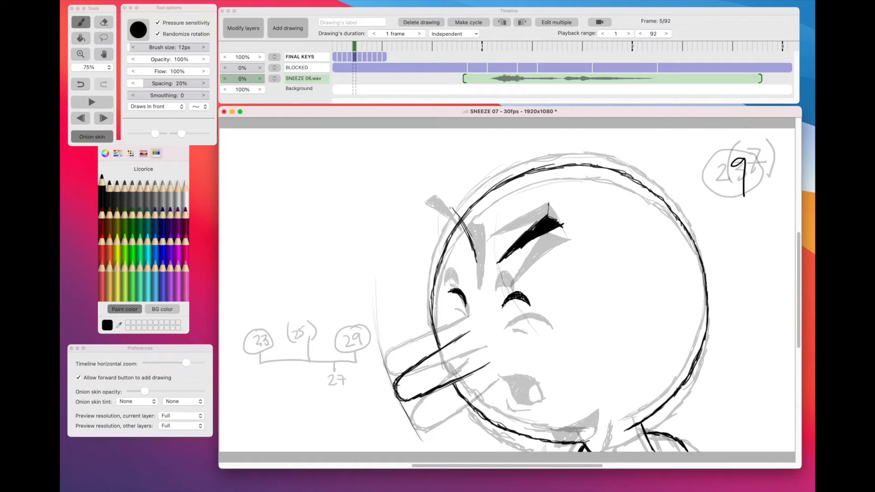
mouse_move(451, 208)
left_mouse_down()
mouse_move(468, 203)
mouse_move(478, 265)
left_mouse_up()
left_click_drag(470, 228, 477, 251)
left_click_drag(465, 218, 476, 246)
mouse_move(461, 214)
left_mouse_down()
mouse_move(472, 235)
mouse_move(466, 223)
left_mouse_up()
left_click_drag(454, 207, 473, 230)
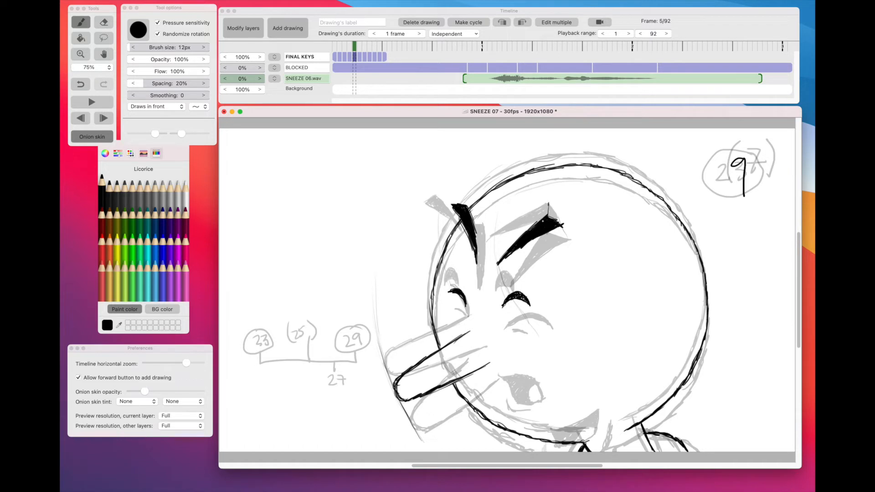
left_click_drag(551, 216, 565, 226)
Step: Draw drawing 9's open mouth near the chin, fill it black around the tongue, and clean up its edge with the eraser
mouse_move(522, 406)
left_mouse_down()
mouse_move(565, 406)
mouse_move(573, 414)
mouse_move(575, 426)
mouse_move(539, 430)
mouse_move(576, 432)
mouse_move(577, 410)
mouse_move(576, 420)
left_mouse_up()
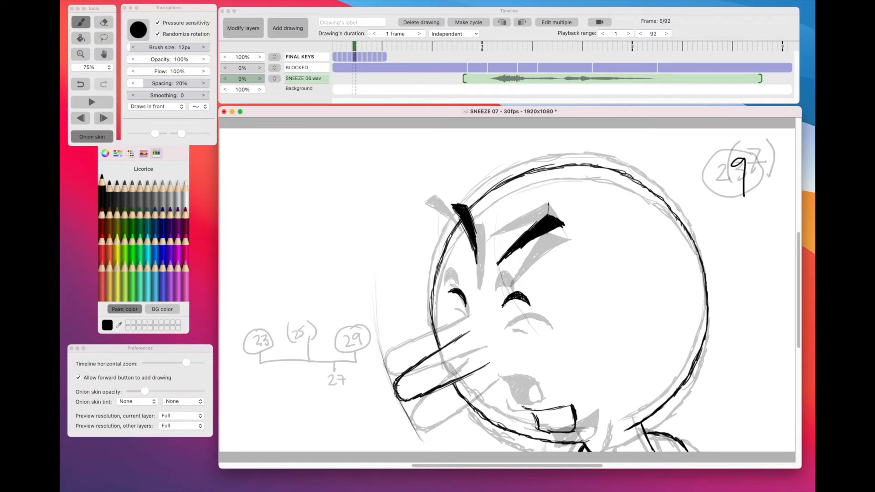
mouse_move(519, 408)
left_mouse_down()
mouse_move(571, 406)
mouse_move(557, 431)
mouse_move(530, 433)
mouse_move(551, 443)
mouse_move(580, 440)
mouse_move(544, 443)
mouse_move(576, 441)
left_mouse_up()
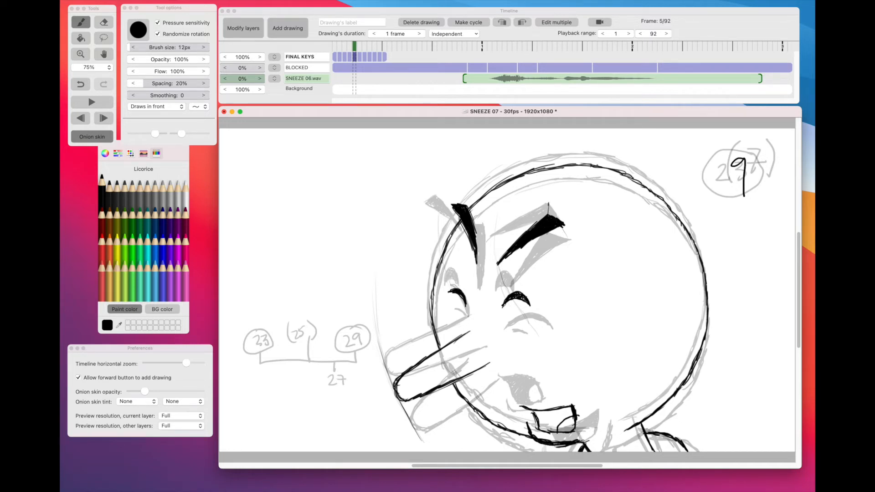
mouse_move(534, 413)
left_mouse_down()
mouse_move(546, 412)
mouse_move(541, 424)
mouse_move(552, 430)
mouse_move(570, 407)
mouse_move(545, 417)
mouse_move(547, 428)
mouse_move(572, 413)
mouse_move(559, 422)
mouse_move(544, 413)
mouse_move(563, 416)
mouse_move(557, 424)
left_mouse_up()
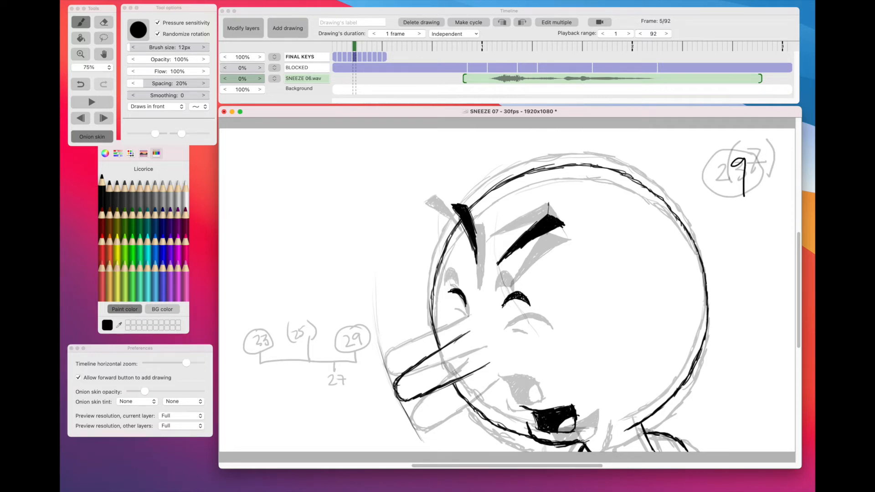
mouse_move(562, 406)
left_mouse_down()
mouse_move(580, 401)
mouse_move(573, 432)
left_mouse_up()
left_click(104, 22)
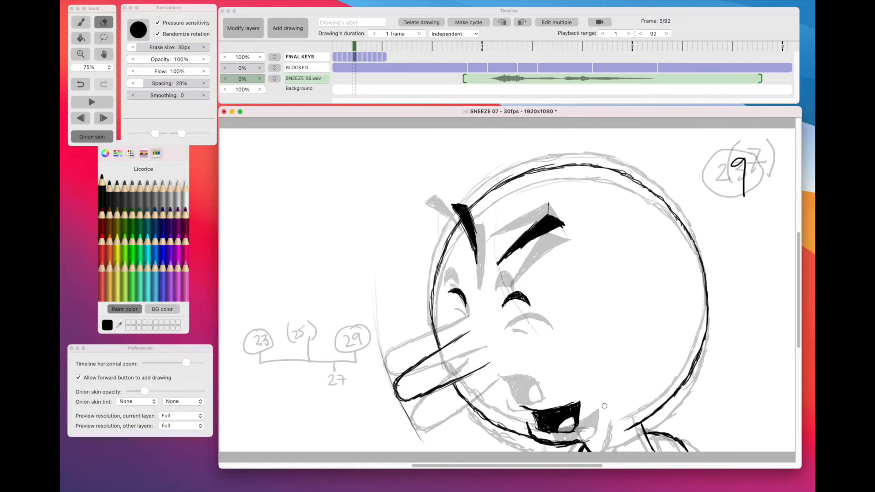
left_click_drag(572, 423, 575, 420)
Step: Turn off the onion skin, scrub the first FINAL KEYS frames through to key 23 to check drawing 9, and save the file
left_click(233, 57)
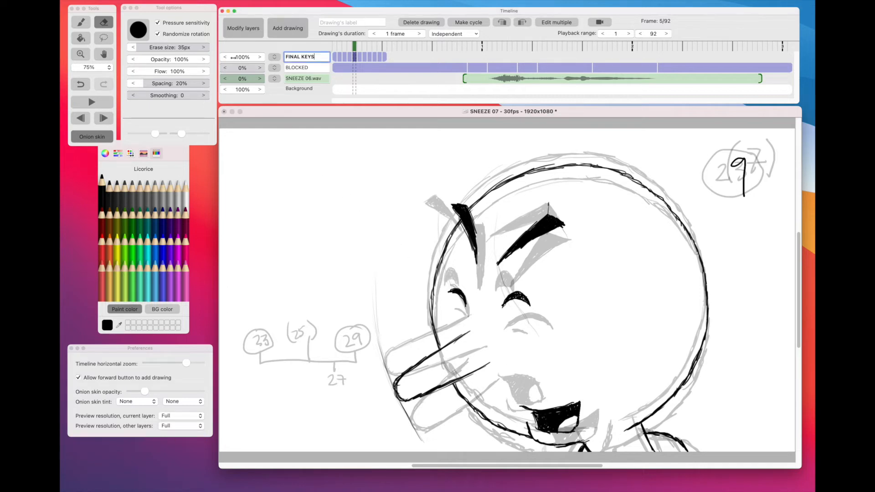
left_click(87, 138)
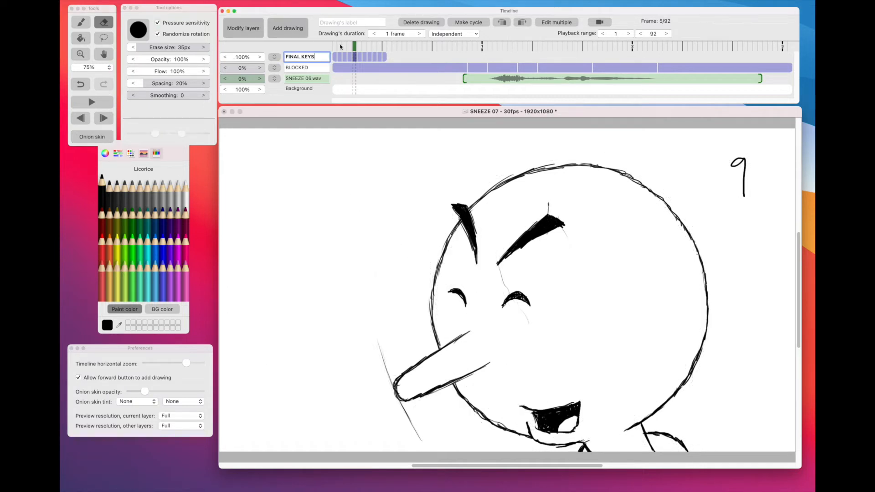
left_click_drag(336, 48, 360, 69)
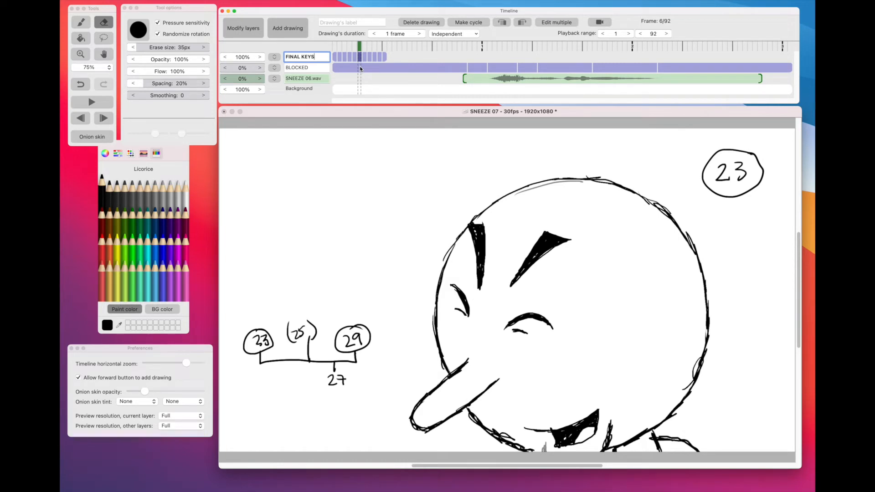
key("super+s")
Step: Add a one-frame drawing after key 23, check key 23's timing chart, and return to the blank drawing with the brush
left_click(286, 29)
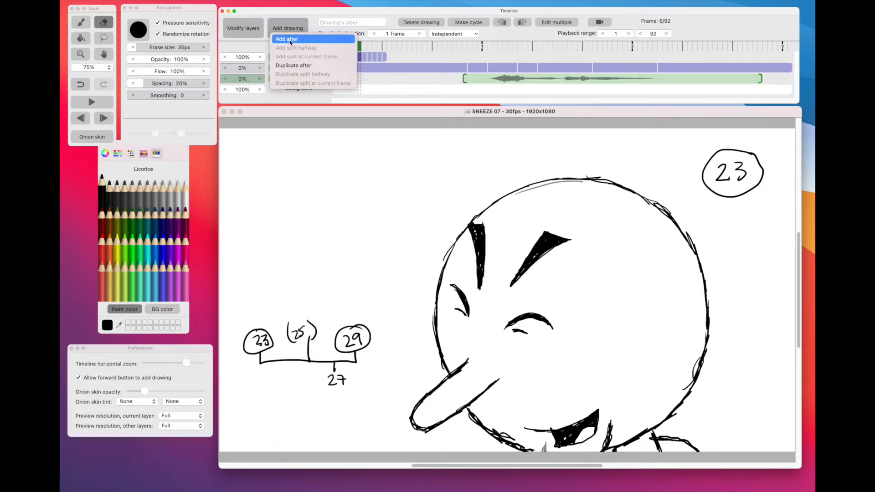
left_click(290, 41)
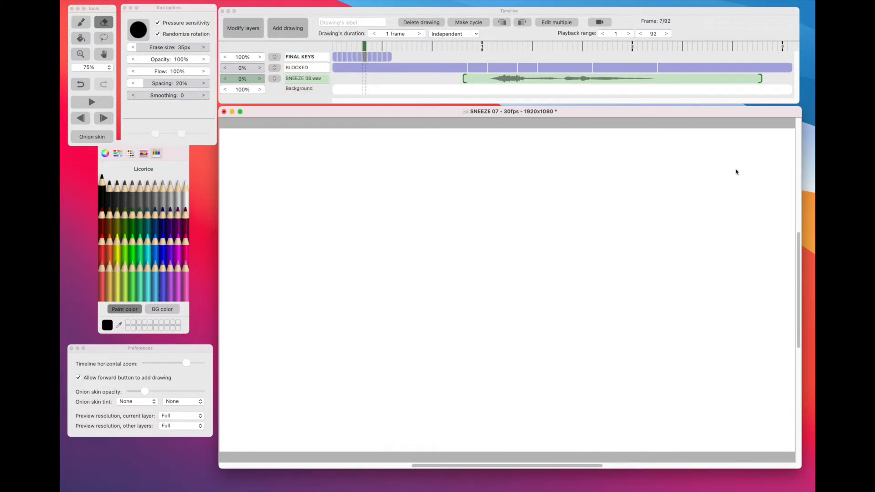
left_click(359, 50)
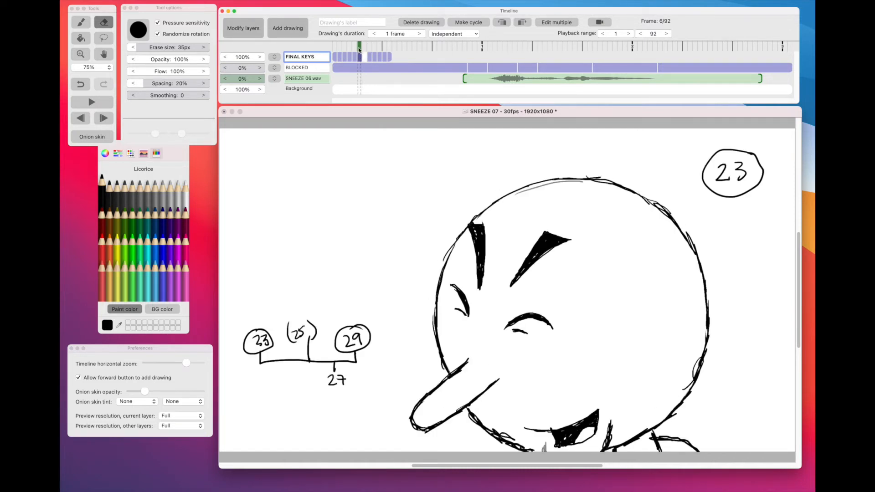
left_click(74, 25)
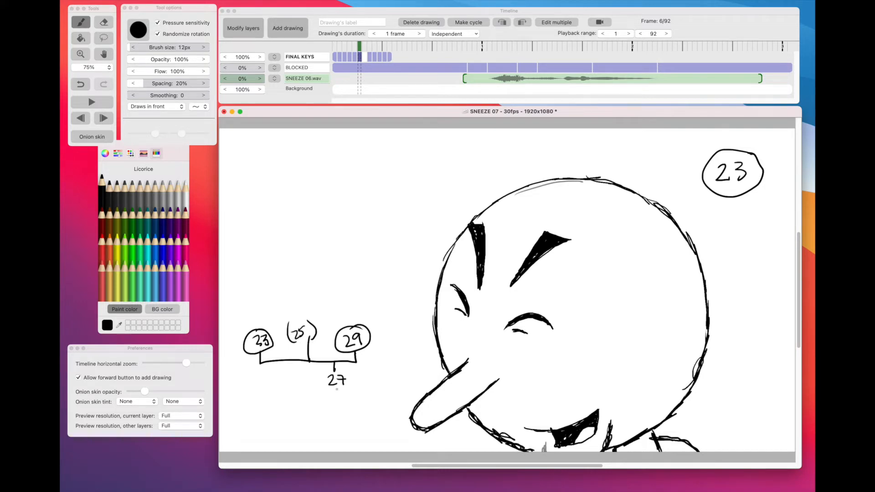
left_click(365, 57)
left_click(555, 121)
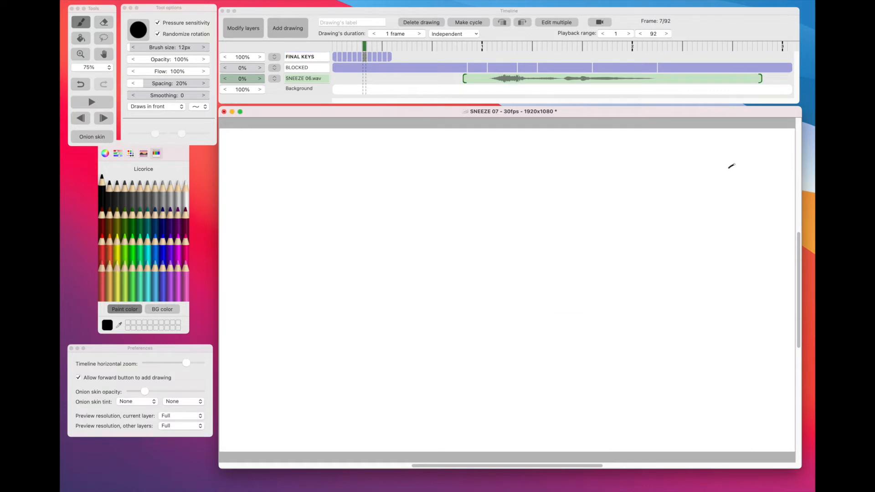
Step: Number the new drawing (25) as a breakdown and turn on the onion skin to show keys 23 and 29
mouse_move(730, 165)
left_mouse_down()
mouse_move(741, 179)
mouse_move(757, 162)
mouse_move(757, 185)
mouse_move(720, 189)
left_mouse_up()
left_click(93, 140)
left_click(93, 137)
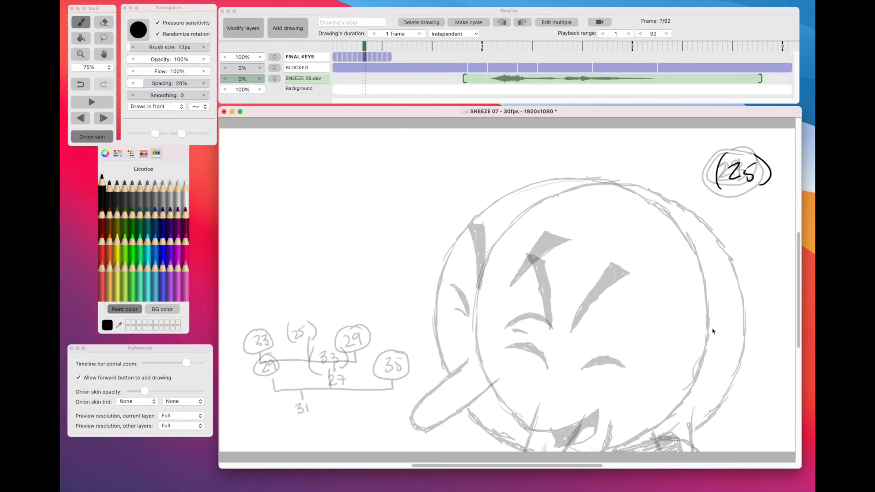
left_click(192, 128)
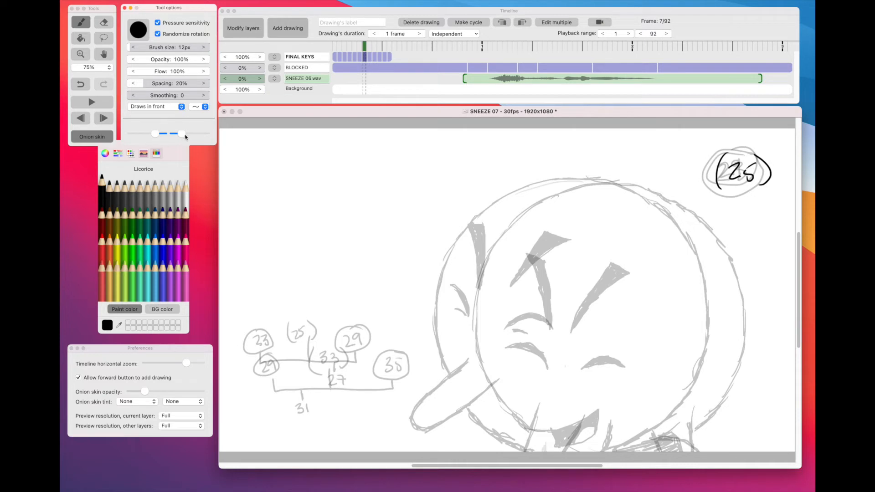
mouse_move(181, 134)
left_mouse_down()
mouse_move(206, 136)
mouse_move(179, 143)
mouse_move(208, 140)
mouse_move(180, 140)
left_mouse_up()
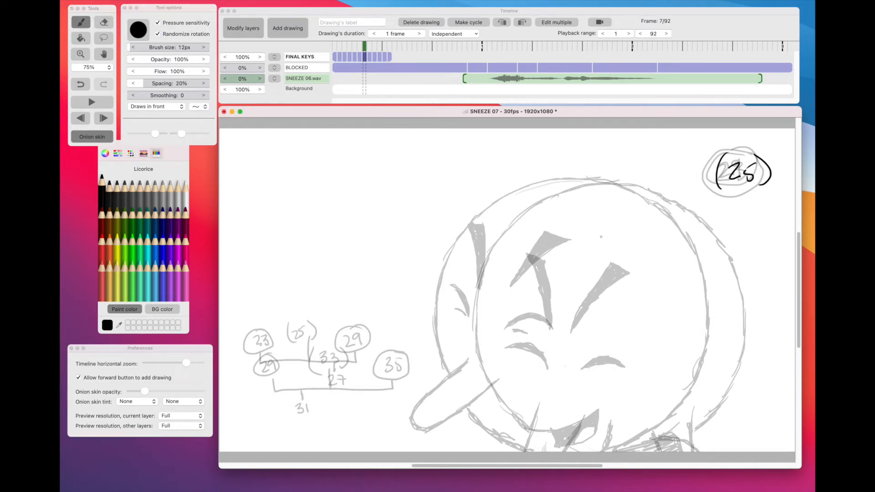
Step: Sketch drawing 25's head outline midway between keys 23 and 29, and draw both edges of its downward-pointing nose
mouse_move(462, 276)
left_mouse_down()
mouse_move(459, 340)
mouse_move(456, 323)
mouse_move(478, 393)
mouse_move(470, 378)
mouse_move(492, 414)
mouse_move(555, 450)
left_mouse_up()
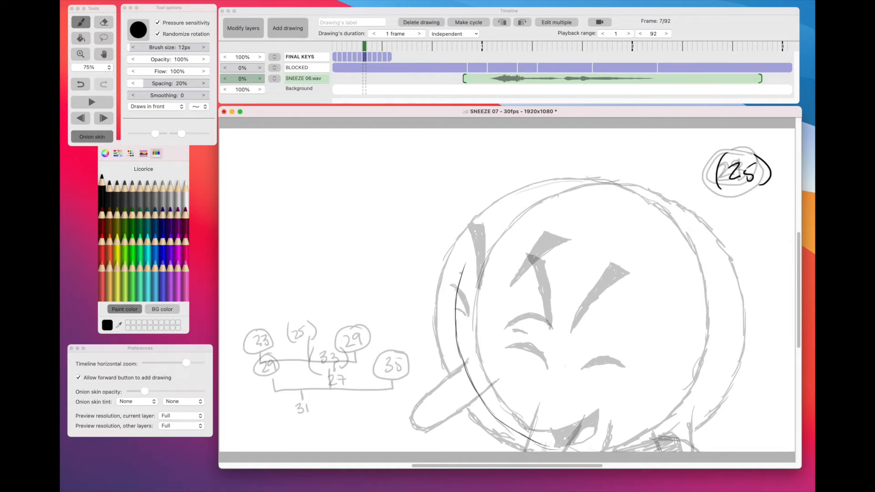
mouse_move(467, 263)
left_mouse_down()
mouse_move(499, 221)
mouse_move(489, 225)
mouse_move(527, 199)
mouse_move(500, 216)
mouse_move(571, 181)
mouse_move(541, 191)
mouse_move(577, 181)
mouse_move(563, 185)
mouse_move(640, 185)
mouse_move(671, 203)
mouse_move(707, 248)
mouse_move(704, 236)
mouse_move(728, 310)
mouse_move(721, 372)
mouse_move(724, 362)
mouse_move(687, 423)
mouse_move(623, 451)
left_mouse_up()
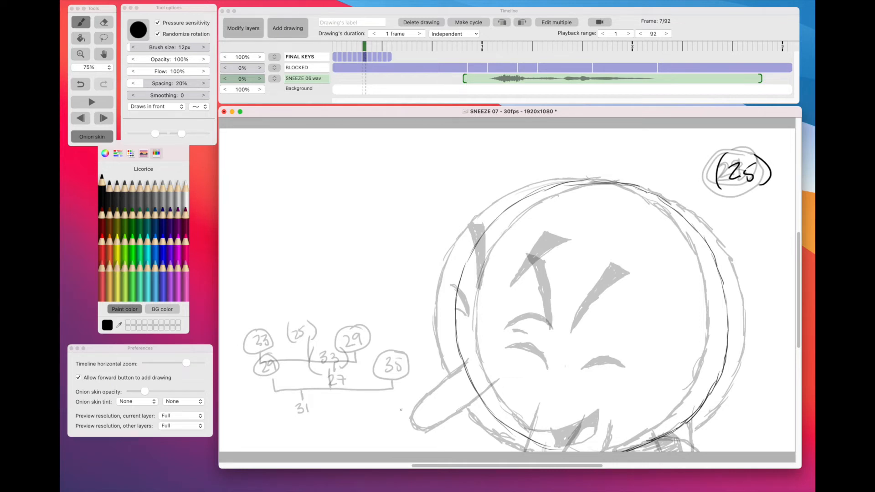
left_click_drag(403, 410, 427, 448)
left_click_drag(500, 387, 450, 453)
mouse_move(524, 412)
left_mouse_down()
mouse_move(487, 449)
mouse_move(517, 420)
left_mouse_up()
left_click_drag(501, 384, 450, 449)
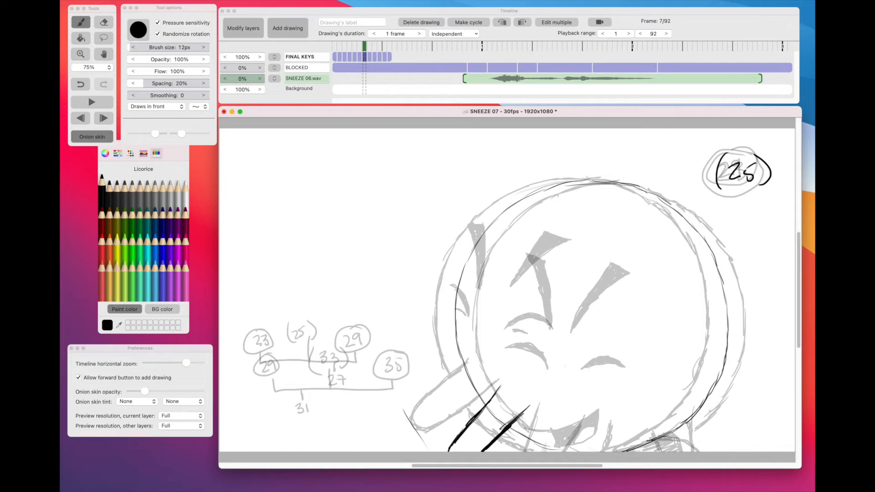
key("e")
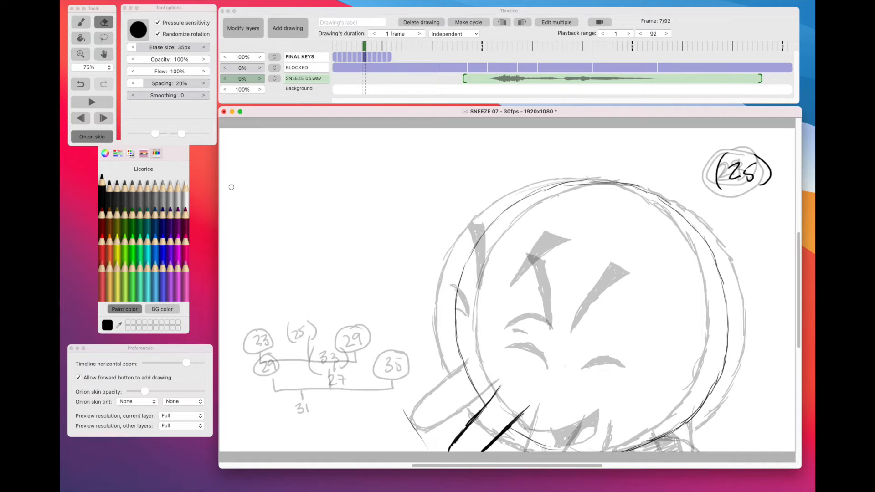
left_click(81, 23)
left_click_drag(702, 357, 687, 393)
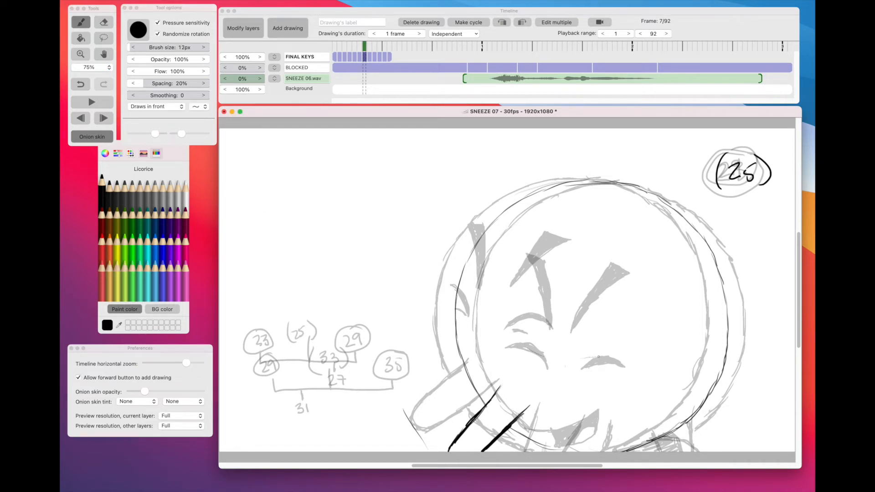
mouse_move(538, 348)
left_mouse_down()
mouse_move(592, 359)
mouse_move(562, 354)
mouse_move(583, 366)
mouse_move(572, 357)
mouse_move(539, 364)
left_mouse_up()
mouse_move(539, 363)
left_mouse_down()
mouse_move(568, 356)
mouse_move(584, 365)
mouse_move(561, 354)
mouse_move(571, 352)
mouse_move(585, 365)
left_mouse_up()
key("e")
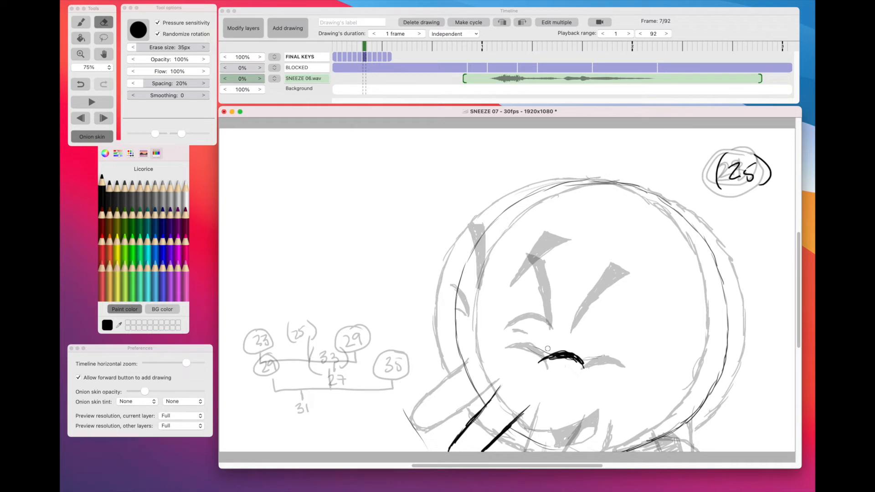
mouse_move(553, 352)
left_mouse_down()
mouse_move(579, 351)
mouse_move(586, 361)
mouse_move(570, 364)
left_mouse_up()
left_click(83, 23)
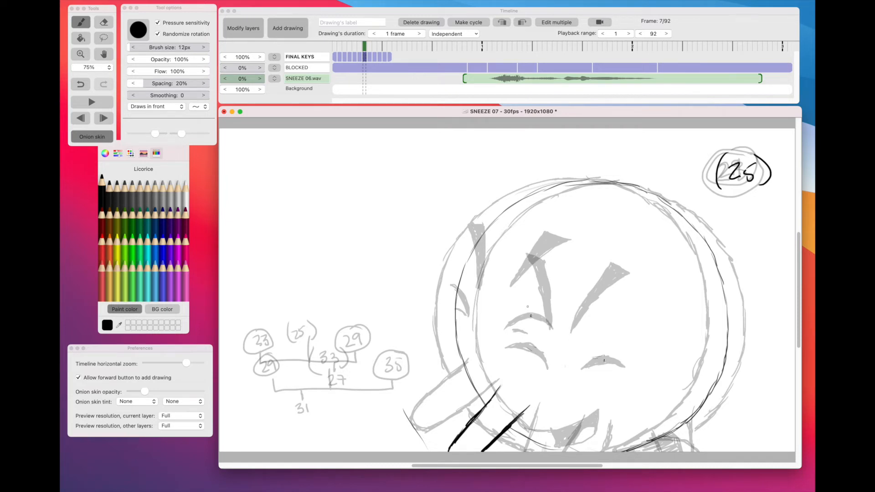
Step: Draw drawing 25's two closed eyes as thick curved lashes midway between the eyes of keys 23 and 29
mouse_move(531, 316)
left_mouse_down()
mouse_move(560, 343)
mouse_move(546, 329)
mouse_move(607, 360)
mouse_move(567, 346)
mouse_move(545, 351)
mouse_move(568, 347)
mouse_move(583, 360)
mouse_move(541, 351)
mouse_move(566, 344)
left_mouse_up()
mouse_move(551, 350)
left_mouse_down()
mouse_move(572, 342)
mouse_move(585, 363)
mouse_move(565, 341)
left_mouse_up()
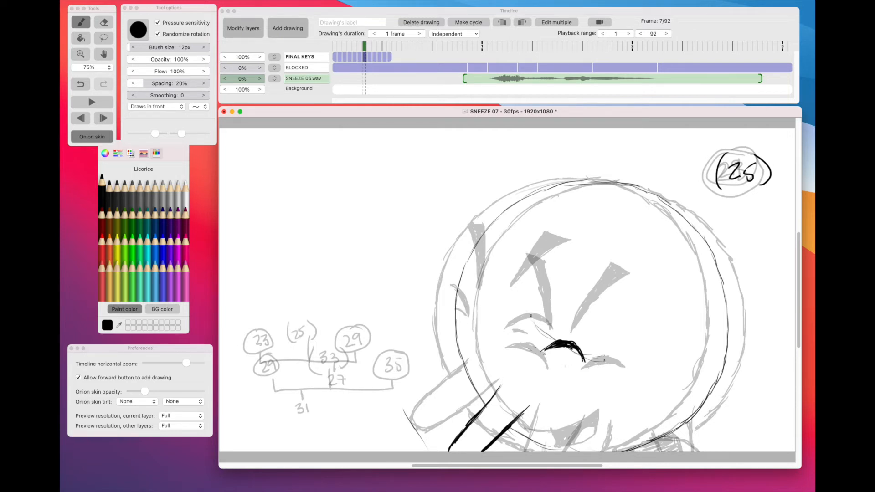
left_click_drag(479, 316, 527, 345)
mouse_move(477, 331)
left_mouse_down()
mouse_move(488, 327)
mouse_move(502, 347)
mouse_move(486, 326)
mouse_move(497, 334)
left_mouse_up()
Step: Sketch guide arcs and both slanted eyebrows on drawing 25 between the neighbouring keys' brows, and hatch them in
mouse_move(504, 274)
left_mouse_down()
mouse_move(529, 306)
mouse_move(511, 284)
mouse_move(574, 335)
left_mouse_up()
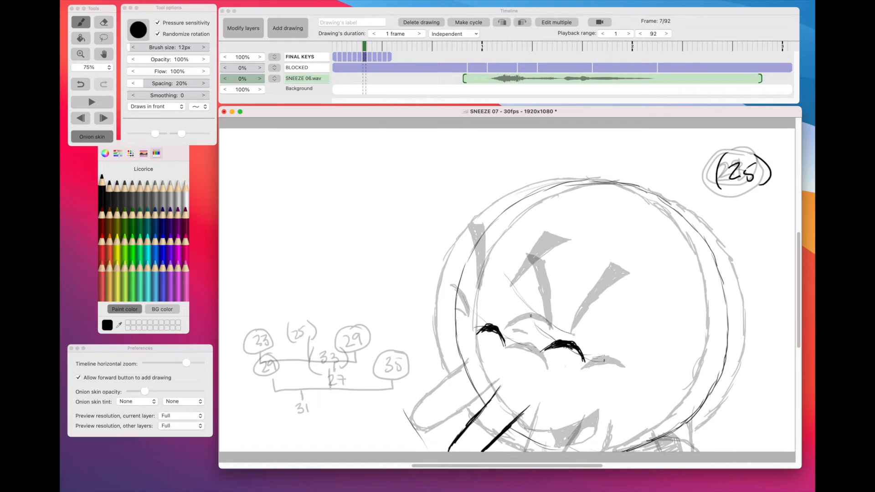
mouse_move(566, 233)
left_mouse_down()
mouse_move(621, 272)
mouse_move(610, 265)
mouse_move(652, 274)
left_mouse_up()
left_click_drag(541, 307, 584, 261)
mouse_move(537, 311)
left_mouse_down()
mouse_move(570, 252)
mouse_move(589, 259)
left_mouse_up()
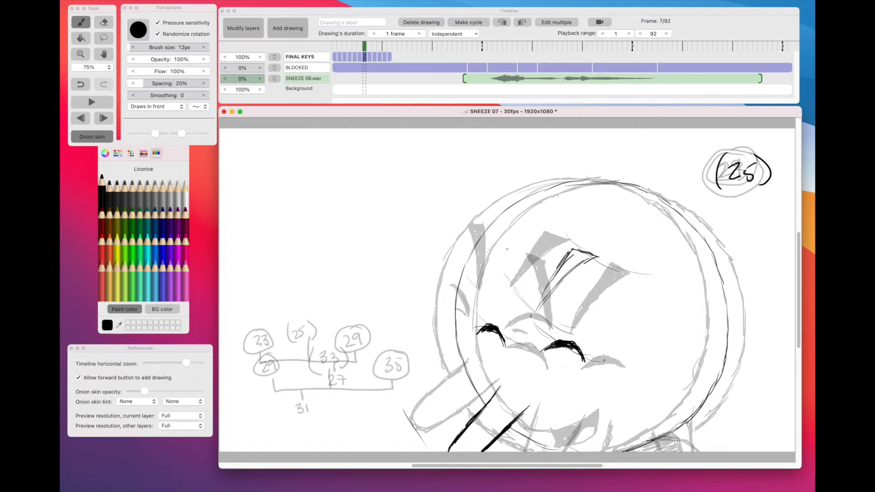
left_click_drag(511, 267, 512, 299)
left_click_drag(500, 236, 512, 284)
mouse_move(502, 237)
left_mouse_down()
mouse_move(515, 245)
mouse_move(512, 302)
left_mouse_up()
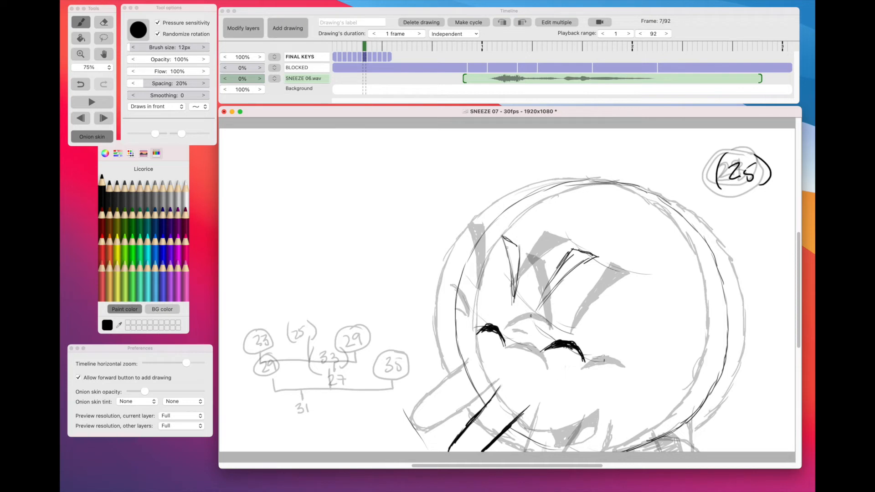
mouse_move(507, 243)
left_mouse_down()
mouse_move(516, 285)
mouse_move(551, 283)
mouse_move(573, 251)
mouse_move(594, 256)
left_mouse_up()
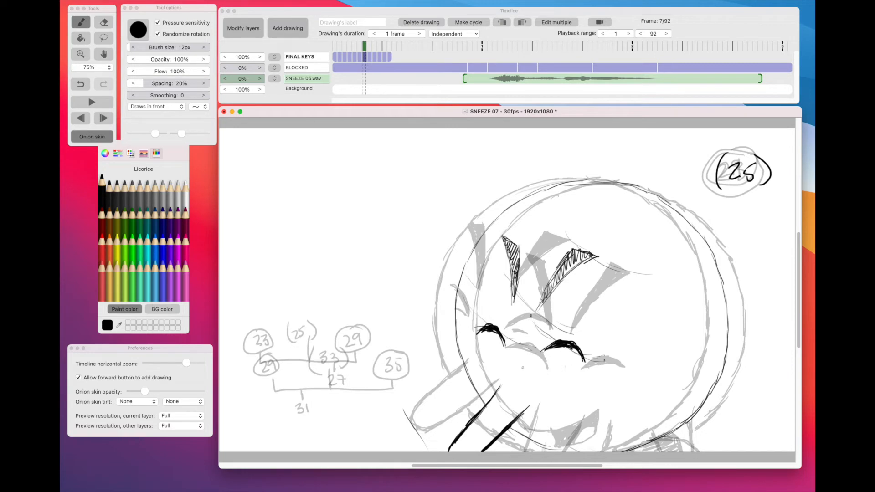
Step: Check key 29, return to drawing 25, and draw its open mouth and neck lines, shading the mouth dark
left_click(377, 102)
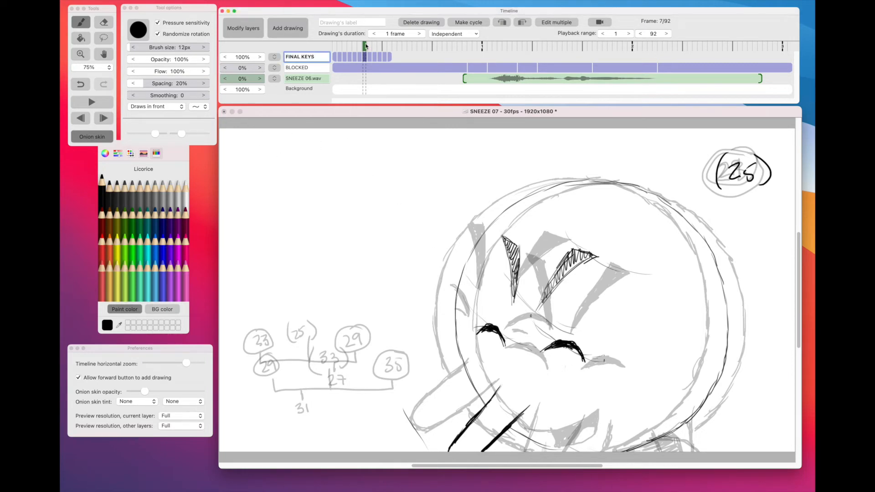
left_click(360, 47)
left_click_drag(359, 47, 370, 48)
left_click(657, 320)
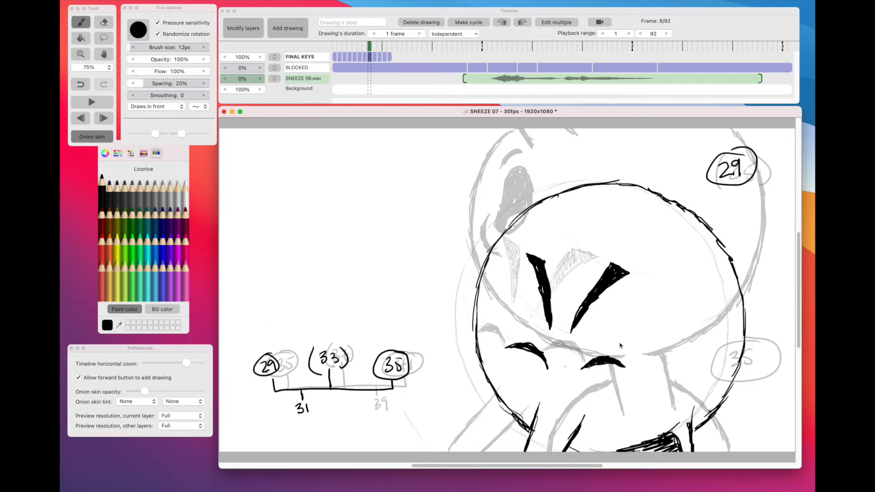
key("Left")
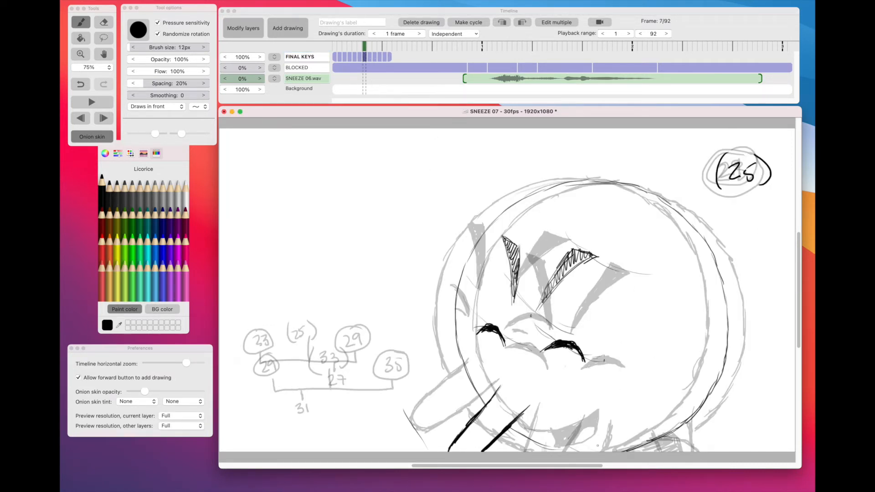
mouse_move(591, 440)
left_mouse_down()
mouse_move(641, 428)
mouse_move(644, 453)
left_mouse_up()
mouse_move(568, 445)
left_mouse_down()
mouse_move(632, 431)
mouse_move(592, 453)
mouse_move(644, 439)
left_mouse_up()
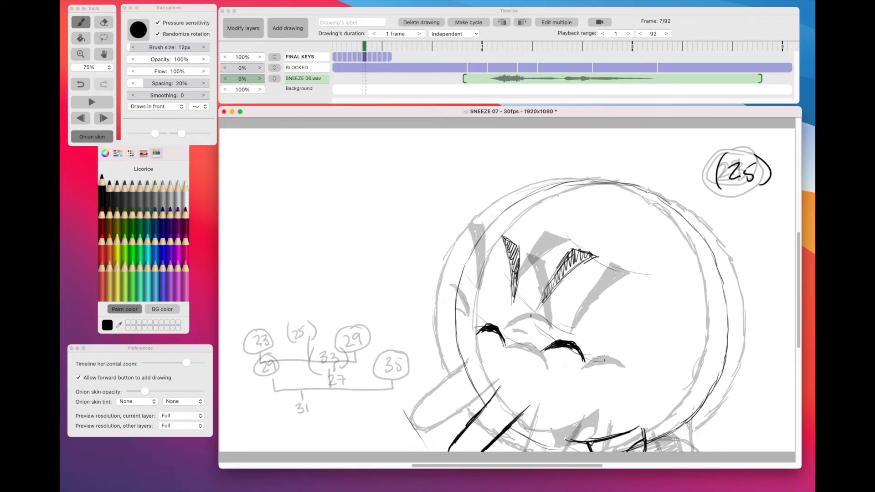
left_click_drag(592, 452, 643, 428)
mouse_move(606, 445)
left_mouse_down()
mouse_move(632, 433)
mouse_move(627, 440)
mouse_move(656, 452)
left_mouse_up()
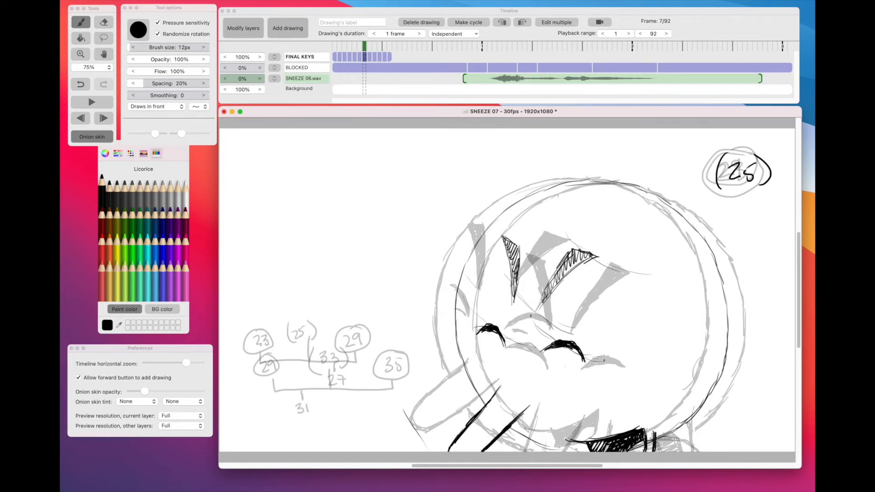
Step: Draw drawing 25's chin line beside the nose and its shoulder line beside the neck, comparing with key 29
left_click_drag(511, 426, 555, 452)
double_click(301, 58)
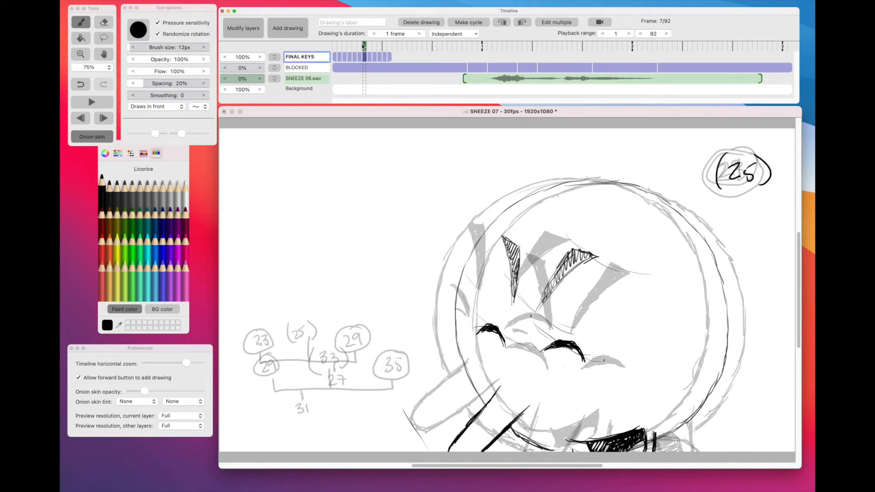
left_click_drag(365, 47, 370, 50)
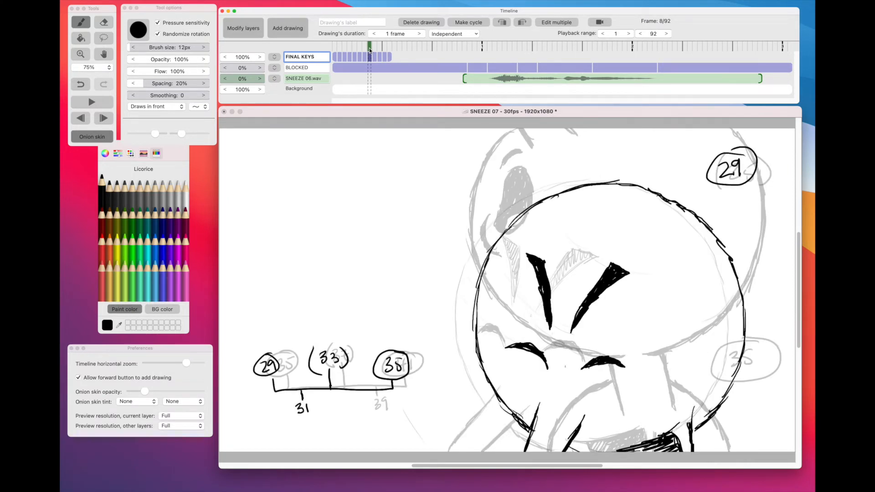
left_click_drag(370, 50, 366, 49)
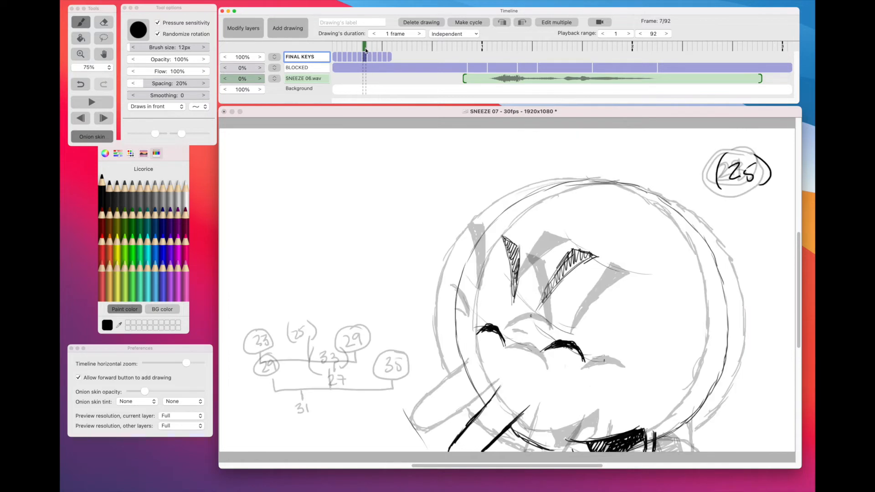
left_click(669, 345)
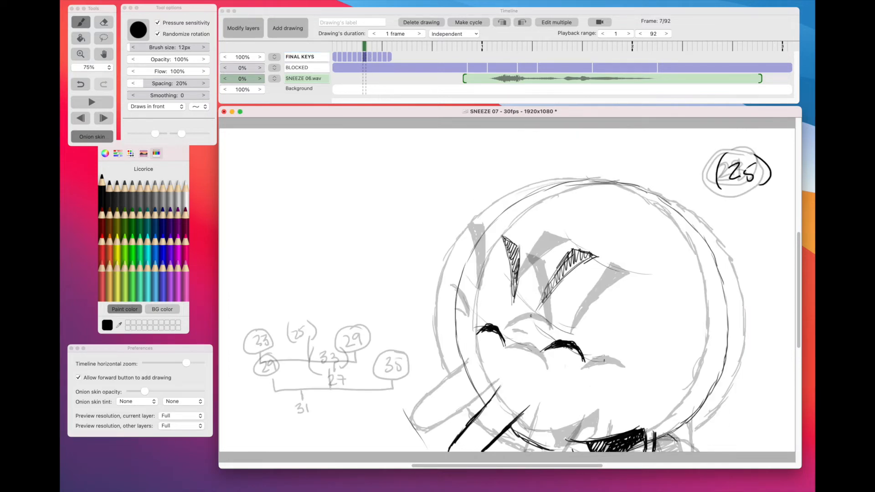
left_click_drag(667, 438, 688, 450)
Step: Turn off the onion skin and retrace drawing 25's head outline and chin with heavier lines
left_click(74, 142)
left_click(86, 136)
left_click(624, 147)
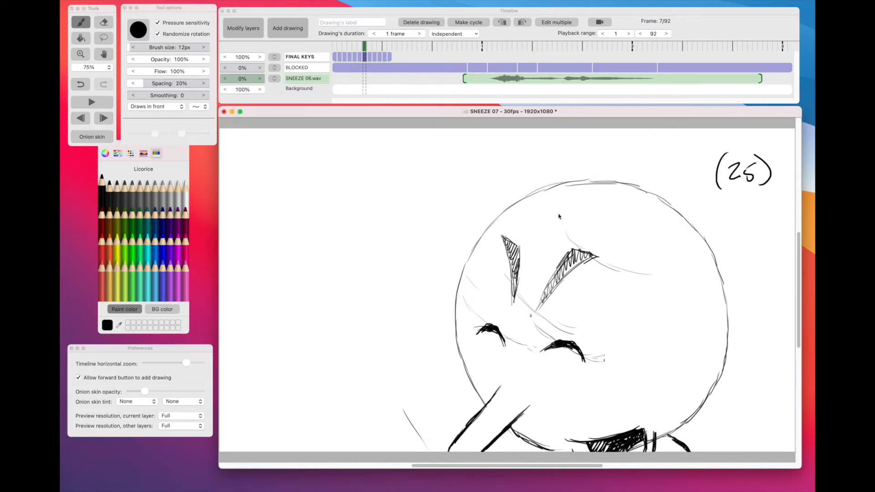
mouse_move(511, 206)
left_mouse_down()
mouse_move(472, 249)
mouse_move(455, 302)
mouse_move(471, 379)
mouse_move(460, 354)
mouse_move(485, 404)
left_mouse_up()
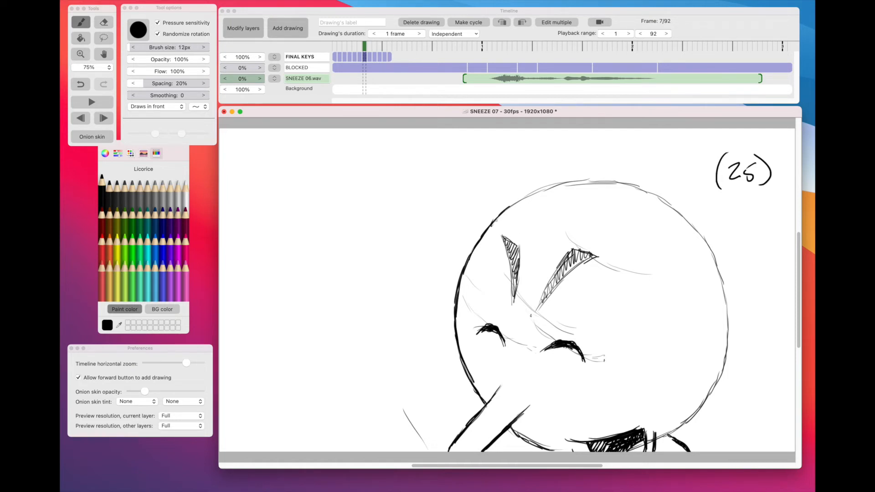
mouse_move(498, 221)
left_mouse_down()
mouse_move(543, 188)
mouse_move(621, 183)
mouse_move(651, 191)
mouse_move(704, 240)
mouse_move(727, 298)
mouse_move(725, 360)
mouse_move(704, 403)
mouse_move(667, 435)
left_mouse_up()
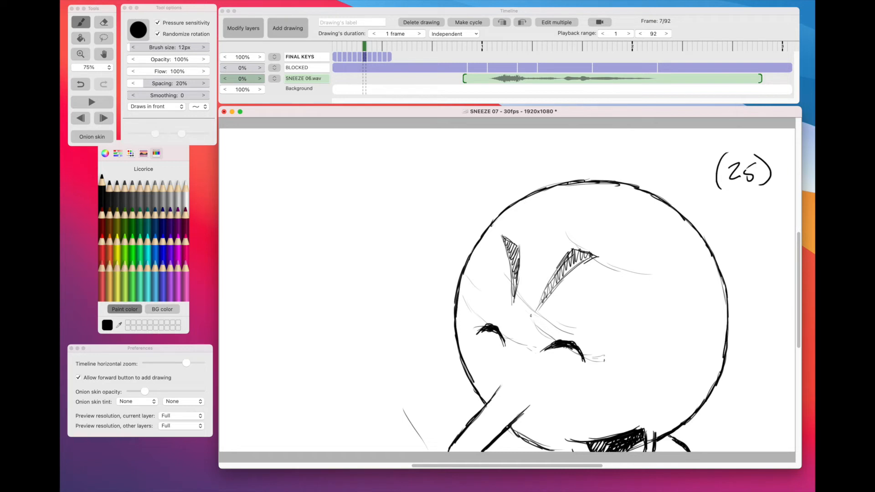
left_click_drag(508, 427, 552, 449)
left_click(104, 22)
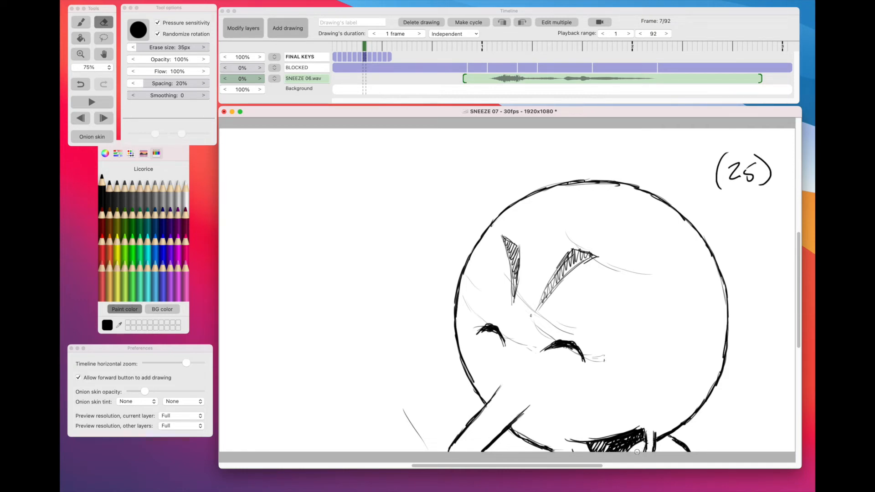
left_click(365, 13)
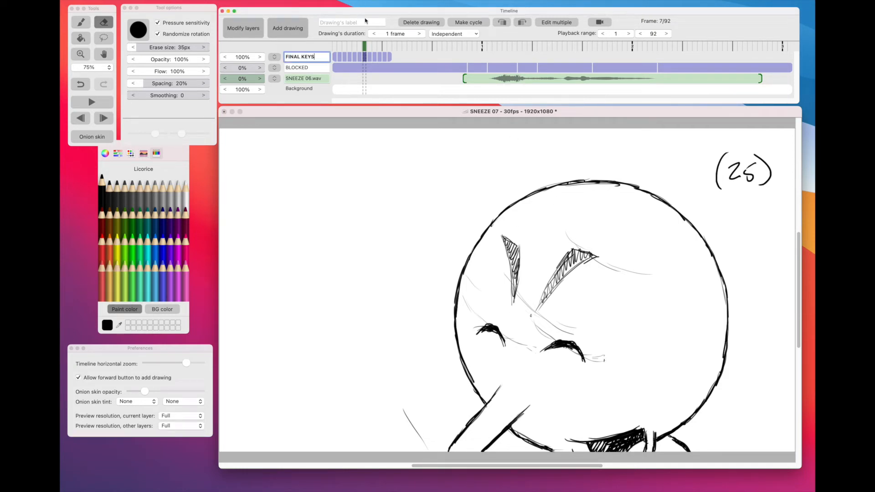
left_click_drag(363, 50, 364, 54)
left_click(104, 24)
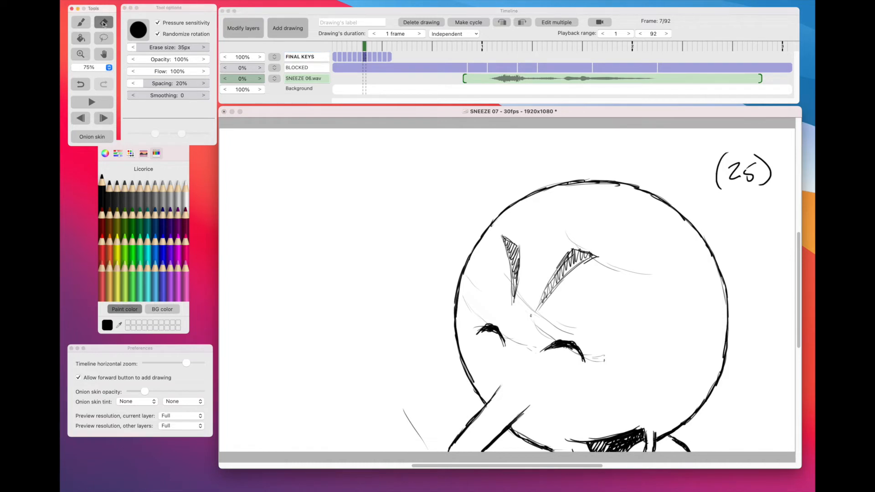
Step: Fill both hatched eyebrows on drawing 25 solid black with the brush
left_click(81, 22)
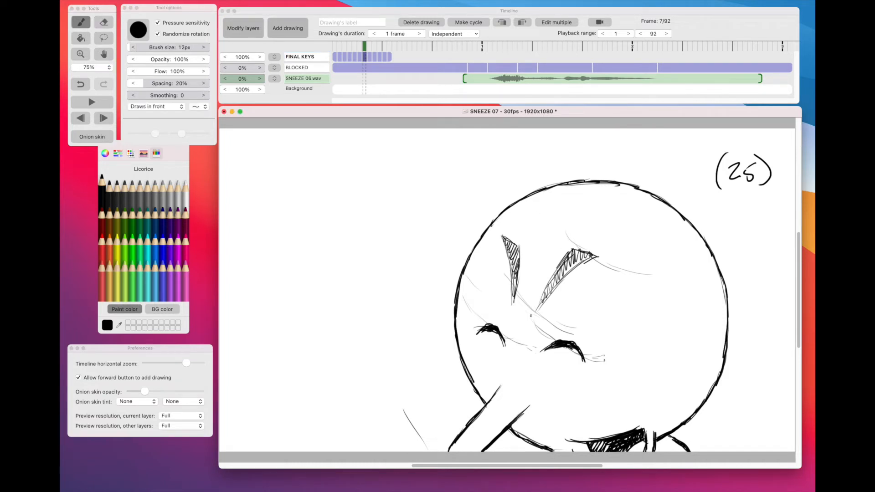
mouse_move(565, 265)
left_mouse_down()
mouse_move(541, 304)
mouse_move(591, 256)
mouse_move(570, 263)
mouse_move(546, 295)
mouse_move(560, 276)
left_mouse_up()
left_click_drag(590, 252, 570, 271)
left_click_drag(583, 261, 574, 271)
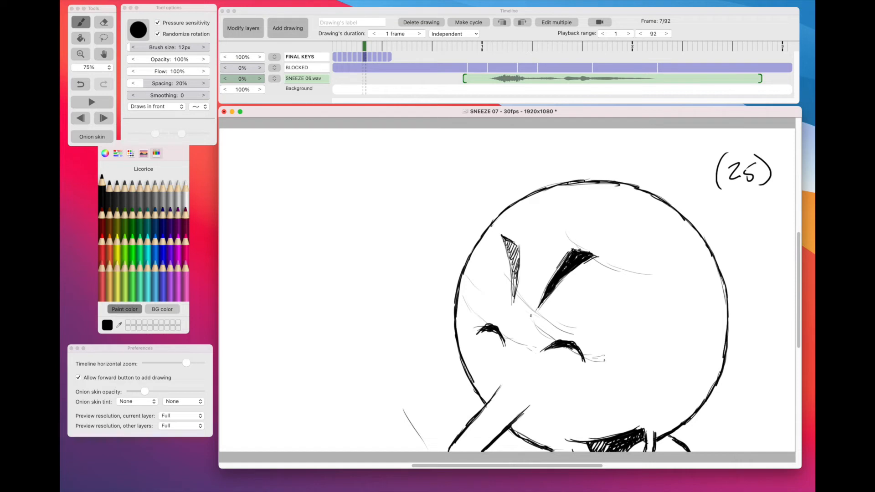
left_click_drag(517, 243, 511, 258)
left_click_drag(515, 241, 505, 251)
mouse_move(509, 238)
left_mouse_down()
mouse_move(502, 248)
mouse_move(511, 264)
left_mouse_up()
mouse_move(514, 255)
left_mouse_down()
mouse_move(507, 267)
mouse_move(516, 300)
mouse_move(516, 265)
left_mouse_up()
mouse_move(510, 247)
left_mouse_down()
mouse_move(516, 268)
mouse_move(513, 257)
left_mouse_up()
left_click_drag(513, 263, 516, 272)
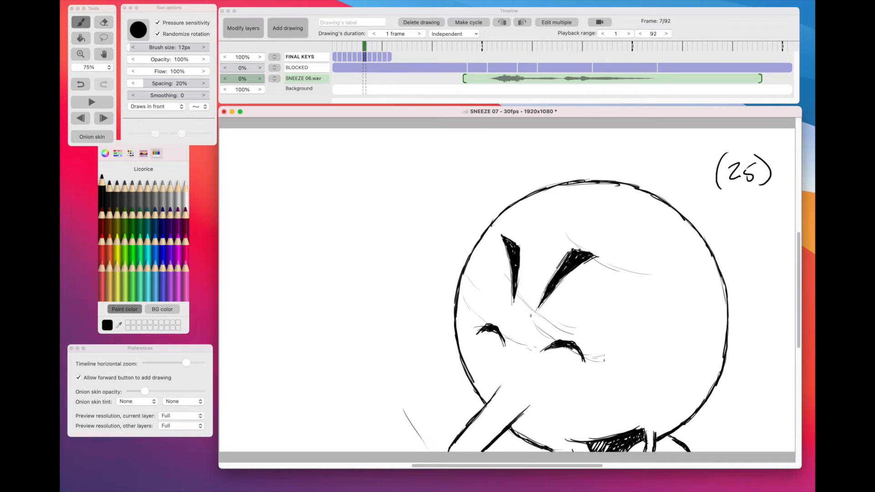
Step: Add short crease lines beneath both closed eyes on key 29 and on drawing 25
left_click(272, 59)
left_click_drag(364, 47, 366, 53)
left_click(198, 8)
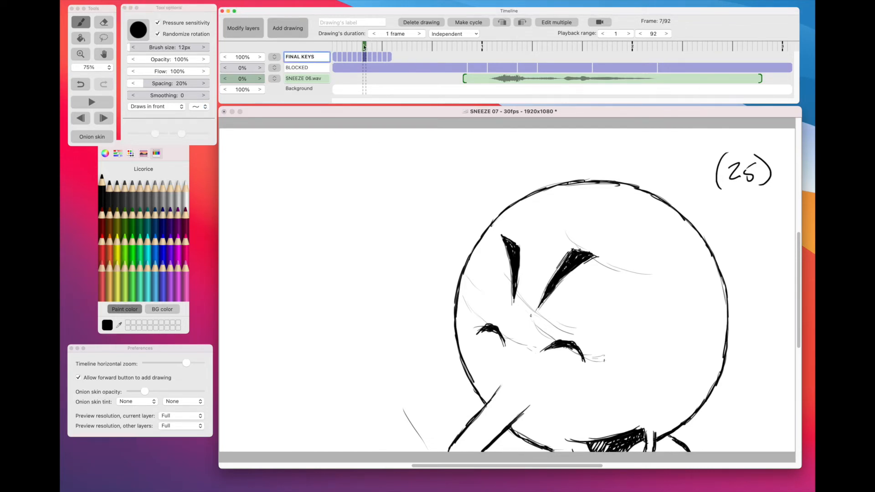
left_click_drag(364, 47, 369, 48)
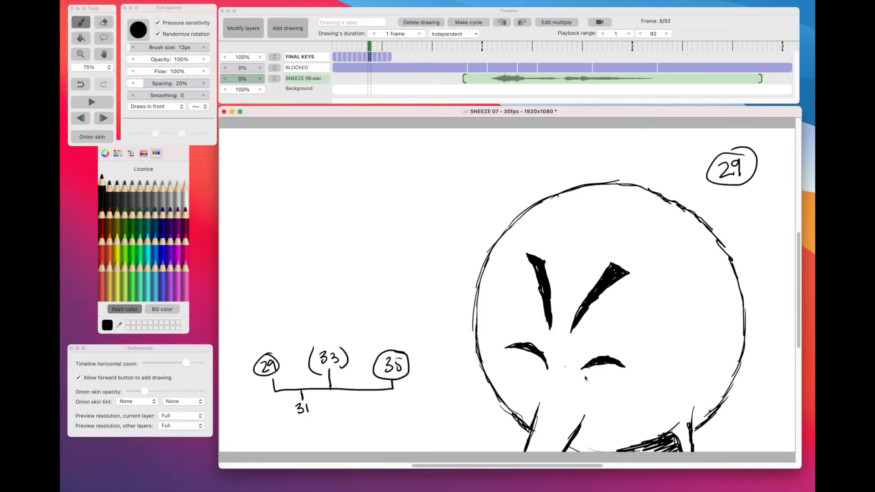
left_click_drag(586, 375, 595, 378)
left_click(367, 51)
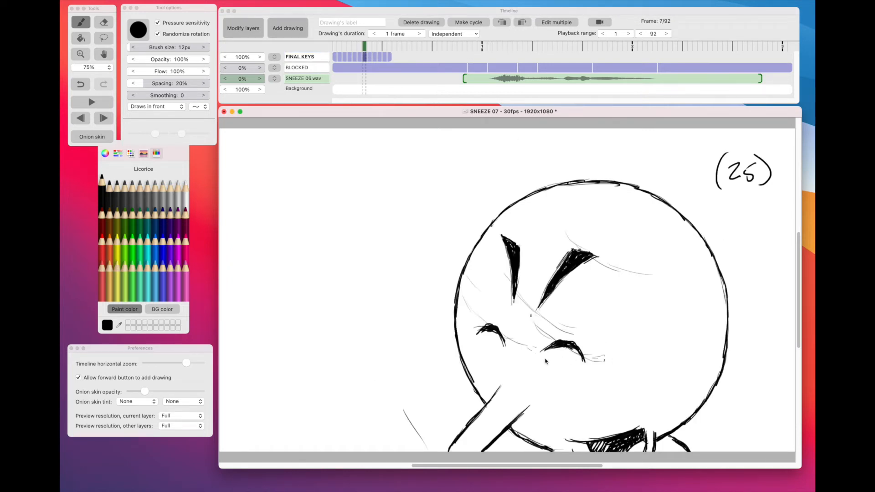
left_click_drag(546, 359, 557, 363)
left_click_drag(489, 345, 500, 345)
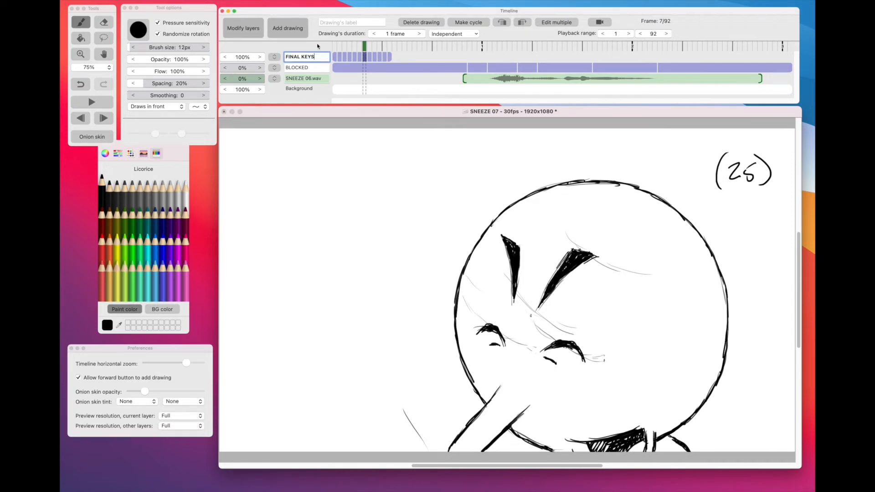
Step: Flip between key 23, drawing 25 and key 29 to examine the movement through the breakdown
left_click(369, 46)
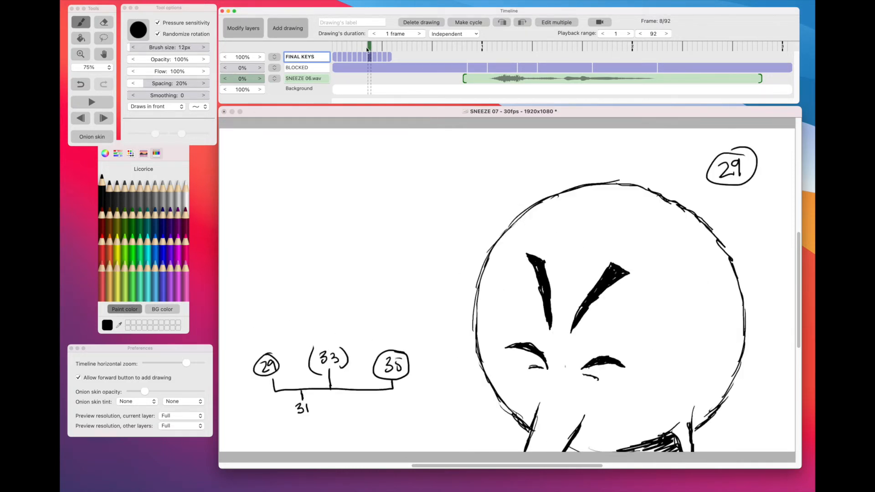
mouse_move(370, 47)
left_mouse_down()
mouse_move(334, 50)
mouse_move(370, 54)
mouse_move(337, 56)
mouse_move(366, 61)
left_mouse_up()
left_click_drag(359, 61, 364, 61)
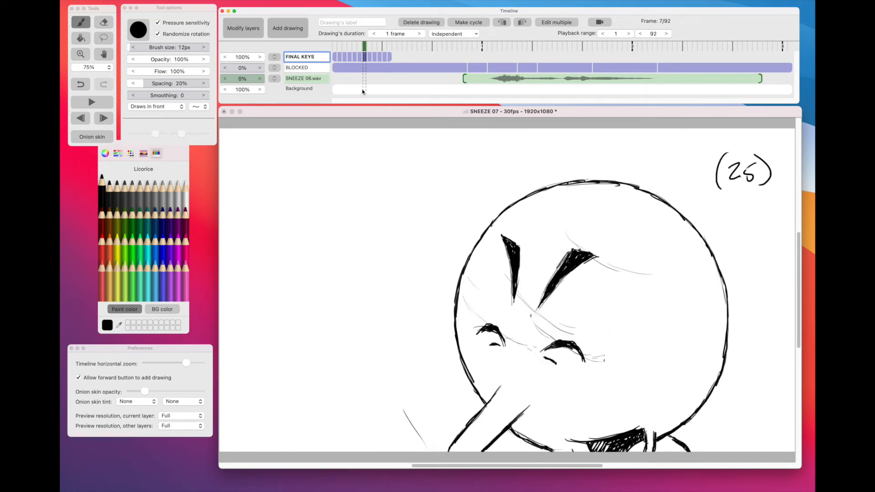
key("Left")
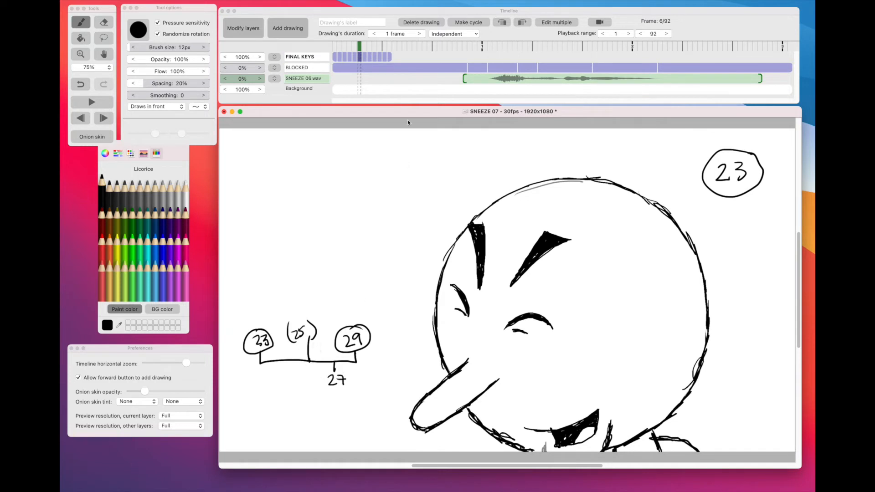
left_click(366, 46)
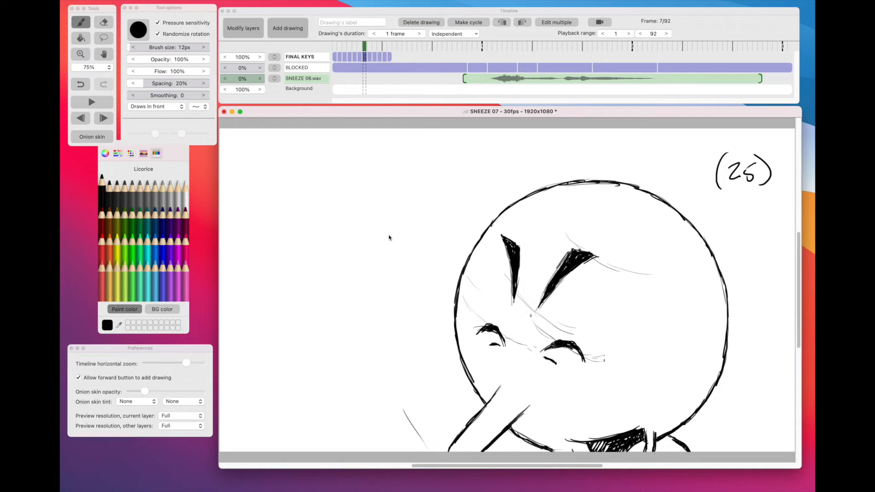
left_click(359, 51)
left_click(365, 53)
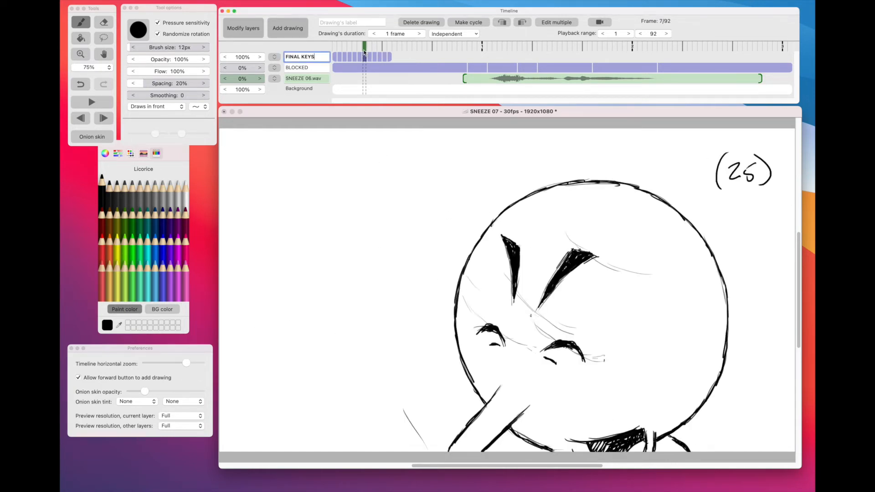
left_click(360, 51)
left_click(365, 52)
left_click(360, 51)
left_click(364, 53)
left_click(369, 53)
left_click(365, 54)
left_click(477, 124)
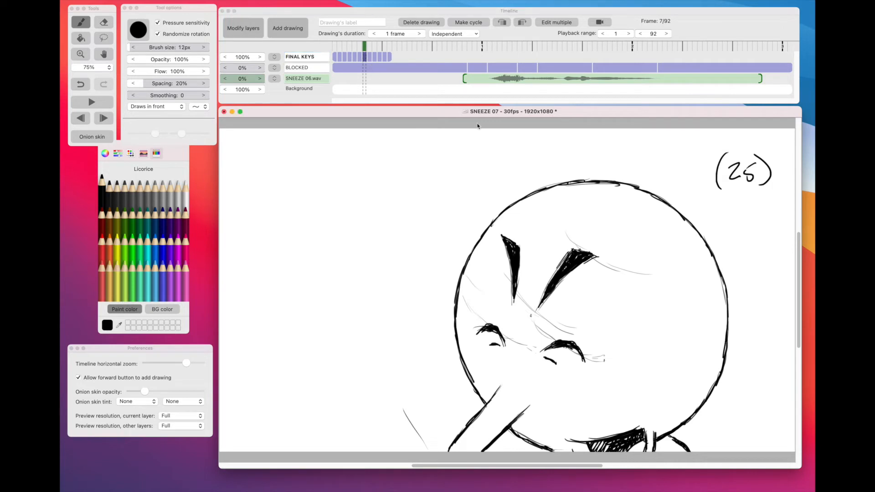
Step: Add a one-frame drawing after drawing 25, number it 27, and turn on the onion skin
left_click(288, 28)
left_click(287, 43)
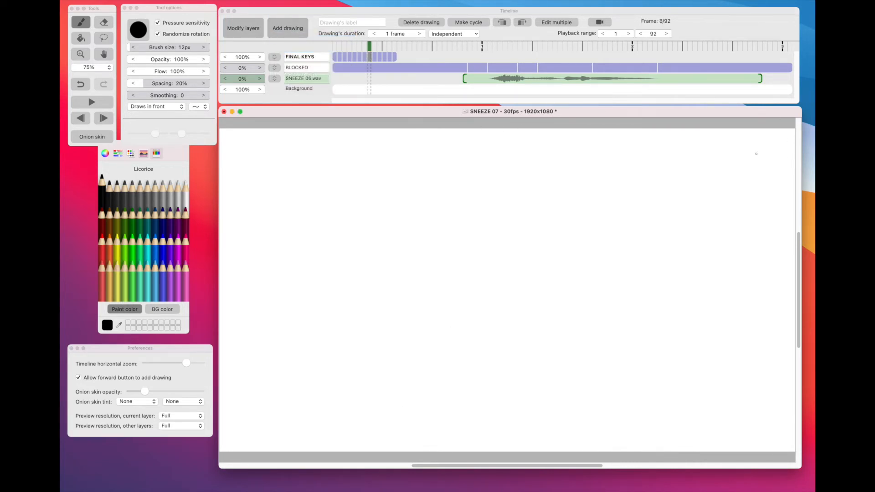
mouse_move(728, 169)
left_mouse_down()
mouse_move(743, 186)
mouse_move(755, 175)
mouse_move(752, 187)
left_mouse_up()
left_click_drag(746, 177, 770, 172)
left_click(93, 137)
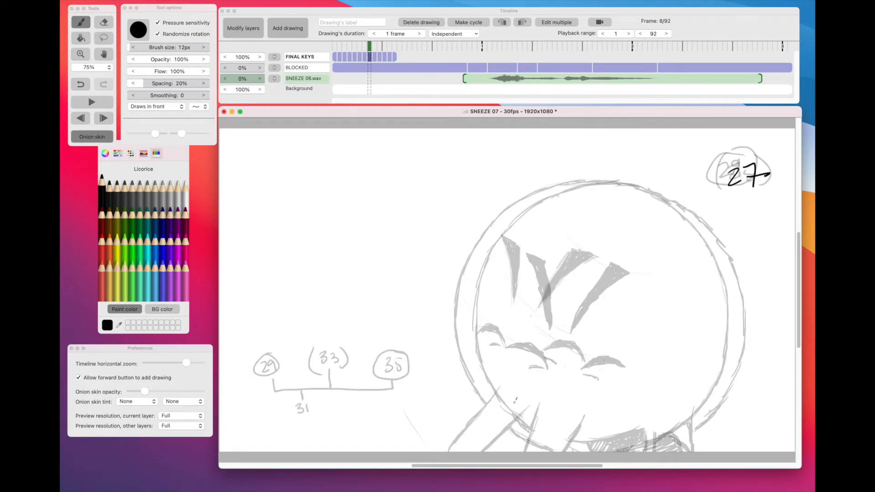
Step: Sketch the two nose lines and the round head outline on drawing 27, midway between the onion-skinned neighbouring drawings
left_click_drag(517, 398, 487, 451)
mouse_move(546, 416)
left_mouse_down()
mouse_move(519, 454)
mouse_move(527, 449)
left_mouse_up()
left_click_drag(512, 405, 501, 427)
mouse_move(468, 275)
left_mouse_down()
mouse_move(475, 370)
mouse_move(468, 355)
mouse_move(484, 391)
mouse_move(528, 437)
left_mouse_up()
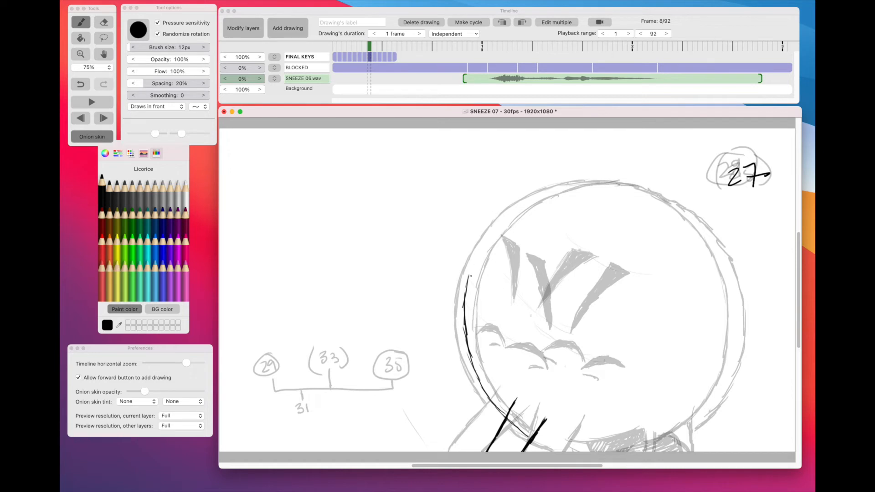
mouse_move(469, 287)
left_mouse_down()
mouse_move(481, 246)
mouse_move(526, 202)
mouse_move(599, 180)
mouse_move(645, 187)
mouse_move(705, 234)
mouse_move(730, 276)
mouse_move(736, 343)
mouse_move(718, 397)
left_mouse_up()
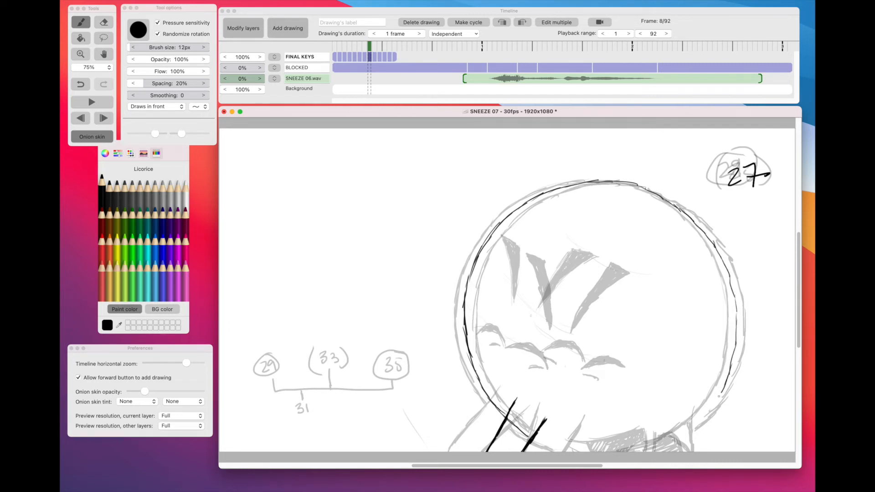
mouse_move(728, 364)
left_mouse_down()
mouse_move(721, 390)
mouse_move(687, 432)
left_mouse_up()
Step: Sketch the curved shape along the head's lower edge, the neck lines and the chin line on drawing 27
mouse_move(600, 446)
left_mouse_down()
mouse_move(657, 430)
mouse_move(662, 452)
left_mouse_up()
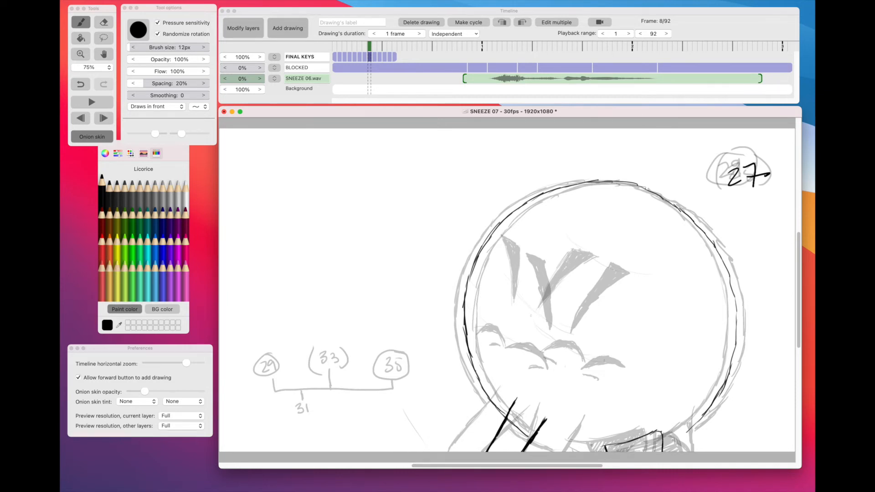
mouse_move(591, 445)
left_mouse_down()
mouse_move(633, 439)
mouse_move(674, 453)
left_mouse_up()
mouse_move(705, 414)
left_mouse_down()
mouse_move(674, 441)
mouse_move(692, 453)
left_mouse_up()
mouse_move(537, 438)
left_mouse_down()
mouse_move(584, 453)
mouse_move(554, 443)
left_mouse_up()
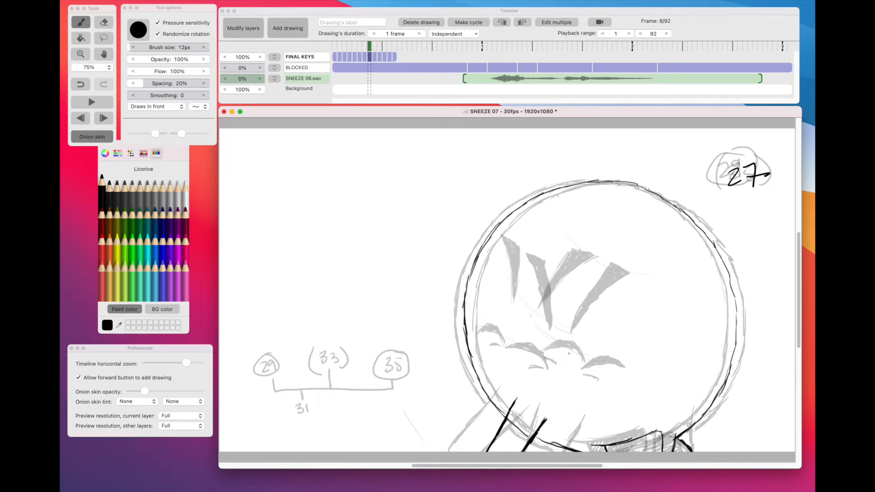
Step: Draw both closed eyes and the outlines of both slanted eyebrows on drawing 27
mouse_move(564, 353)
left_mouse_down()
mouse_move(594, 350)
mouse_move(600, 364)
mouse_move(579, 346)
mouse_move(601, 363)
mouse_move(583, 349)
mouse_move(596, 358)
left_mouse_up()
mouse_move(491, 338)
left_mouse_down()
mouse_move(519, 340)
mouse_move(525, 354)
mouse_move(504, 332)
mouse_move(524, 355)
mouse_move(521, 344)
left_mouse_up()
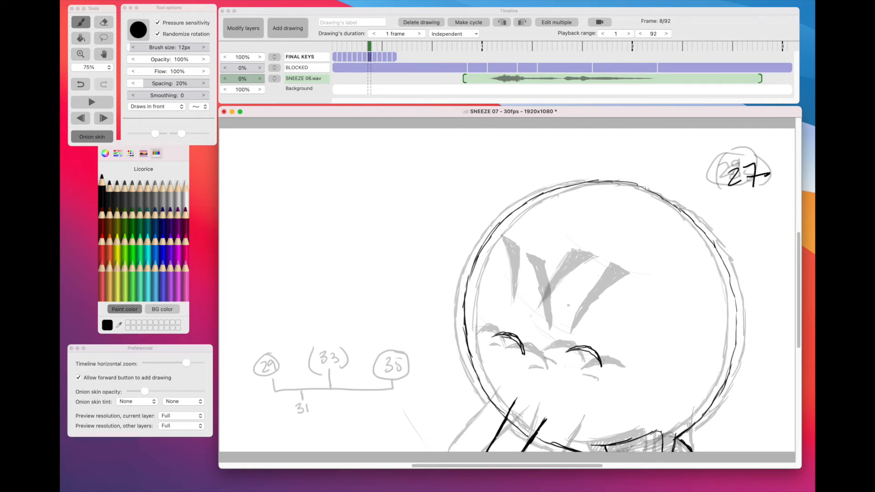
mouse_move(553, 320)
left_mouse_down()
mouse_move(605, 264)
mouse_move(592, 259)
mouse_move(575, 278)
mouse_move(554, 319)
mouse_move(588, 258)
left_mouse_up()
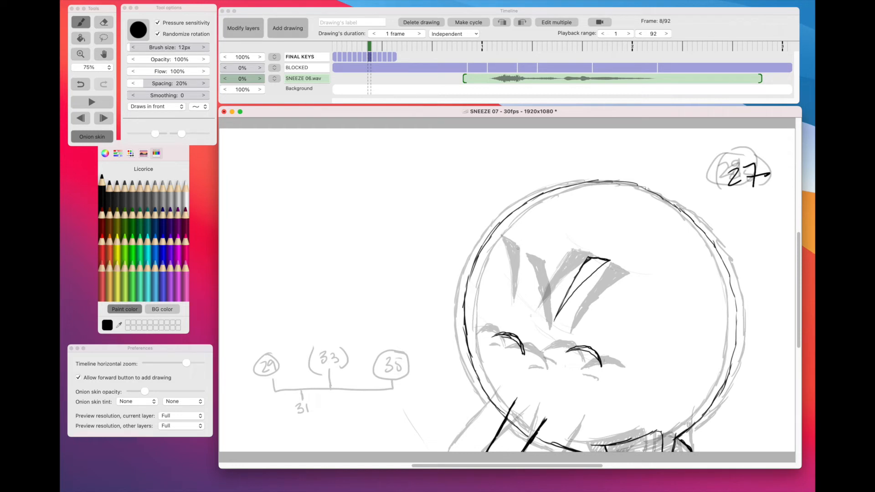
left_click_drag(519, 249, 532, 315)
mouse_move(518, 247)
left_mouse_down()
mouse_move(529, 251)
mouse_move(530, 321)
left_mouse_up()
mouse_move(532, 253)
left_mouse_down()
mouse_move(534, 270)
mouse_move(533, 254)
mouse_move(520, 257)
mouse_move(532, 314)
left_mouse_up()
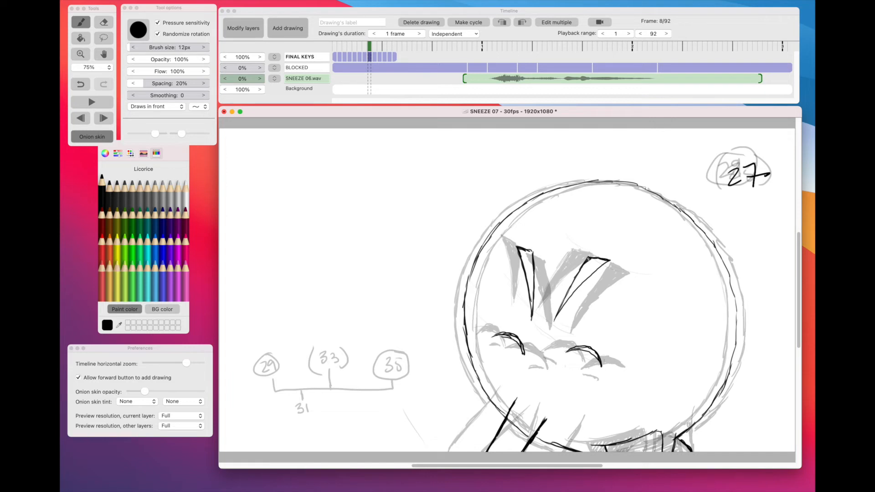
mouse_move(583, 268)
left_mouse_down()
mouse_move(556, 322)
mouse_move(608, 262)
left_mouse_up()
mouse_move(644, 451)
left_mouse_down()
mouse_move(665, 436)
mouse_move(656, 442)
left_mouse_up()
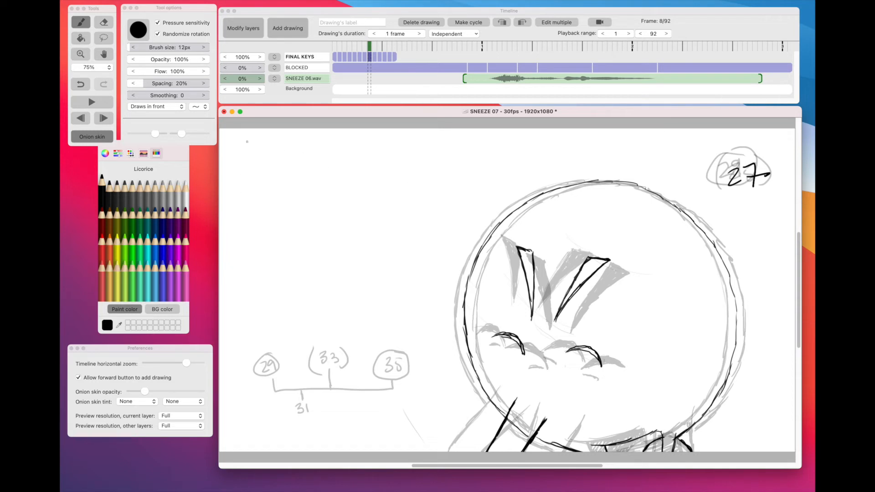
Step: Turn off the onion skin, thicken drawing 27's head outline and fill the shape along its lower edge solid black
left_click(90, 138)
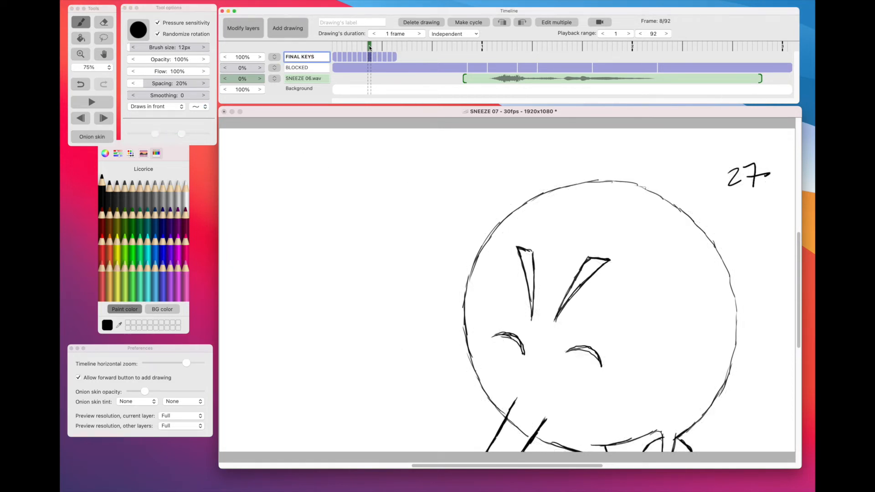
left_click_drag(370, 48, 370, 49)
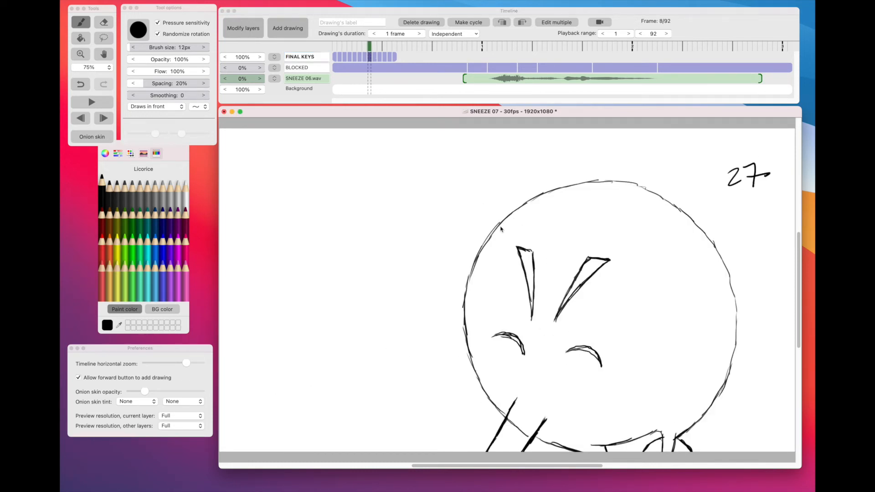
mouse_move(491, 234)
left_mouse_down()
mouse_move(461, 339)
mouse_move(480, 388)
mouse_move(507, 418)
left_mouse_up()
mouse_move(495, 225)
left_mouse_down()
mouse_move(566, 185)
mouse_move(619, 178)
mouse_move(662, 195)
mouse_move(700, 227)
mouse_move(731, 281)
mouse_move(736, 345)
mouse_move(720, 397)
mouse_move(677, 436)
left_mouse_up()
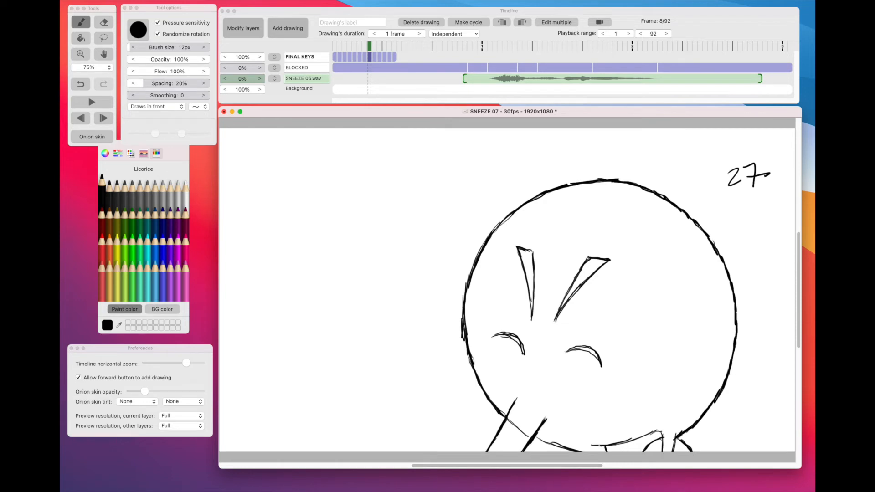
mouse_move(592, 446)
left_mouse_down()
mouse_move(657, 433)
mouse_move(636, 453)
mouse_move(616, 449)
mouse_move(642, 446)
mouse_move(660, 432)
mouse_move(614, 452)
mouse_move(650, 441)
left_mouse_up()
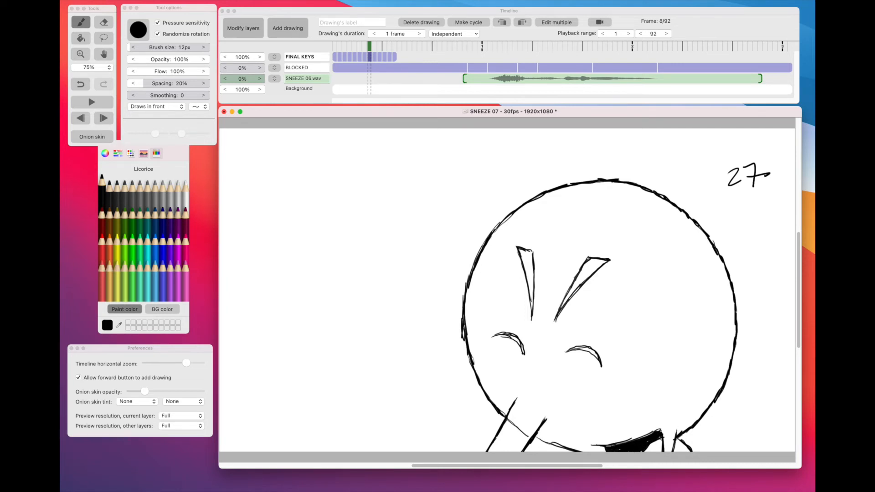
Step: Thicken the neck, nose and chin lines on drawing 27 with the brush
left_click_drag(680, 438, 689, 451)
left_click_drag(517, 399, 496, 433)
left_click_drag(537, 439, 570, 451)
Step: Fill the closed eyes and eyebrows on drawing 27 solid black, and erase the head line crossing the nose
left_click_drag(501, 337, 517, 338)
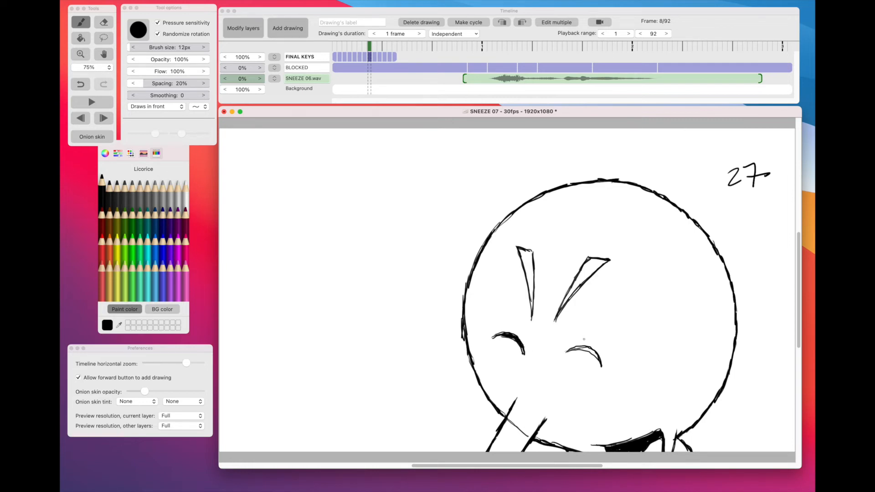
mouse_move(569, 353)
left_mouse_down()
mouse_move(585, 347)
mouse_move(598, 359)
left_mouse_up()
mouse_move(521, 250)
left_mouse_down()
mouse_move(532, 264)
mouse_move(531, 256)
mouse_move(524, 264)
mouse_move(522, 254)
mouse_move(532, 306)
left_mouse_up()
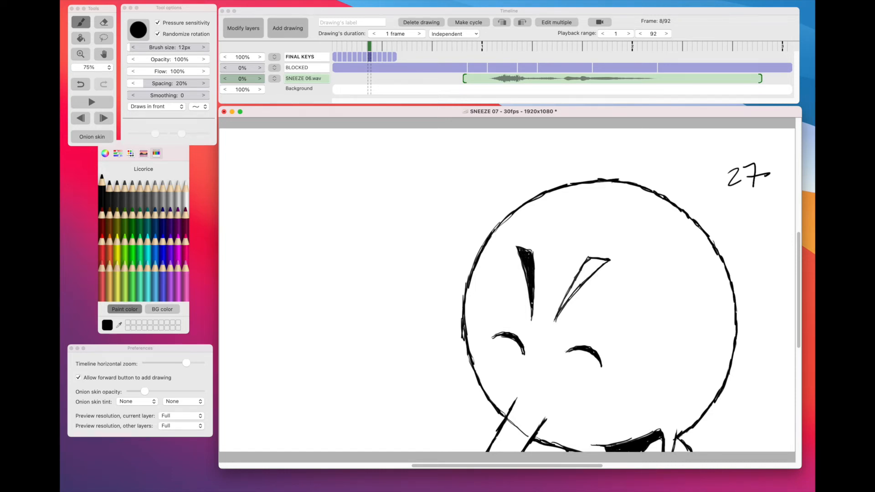
mouse_move(588, 259)
left_mouse_down()
mouse_move(565, 302)
mouse_move(607, 260)
mouse_move(587, 258)
mouse_move(584, 275)
mouse_move(603, 262)
mouse_move(576, 285)
left_mouse_up()
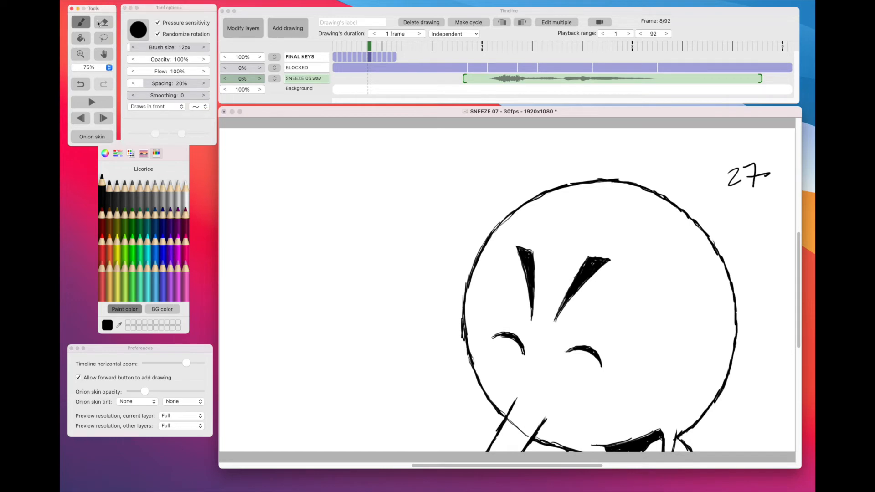
key("e")
mouse_move(525, 426)
left_mouse_down()
mouse_move(507, 426)
mouse_move(518, 438)
mouse_move(529, 429)
mouse_move(524, 436)
mouse_move(519, 423)
left_mouse_up()
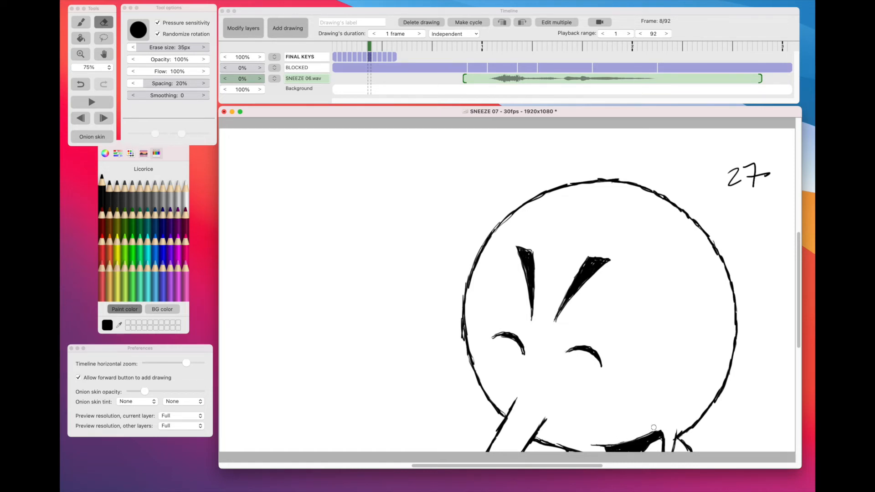
Step: Flip back and forth between drawing 27, key 29 and key 35 to examine the movement
left_click(365, 48)
mouse_move(370, 51)
left_mouse_down()
mouse_move(339, 55)
mouse_move(375, 59)
left_mouse_up()
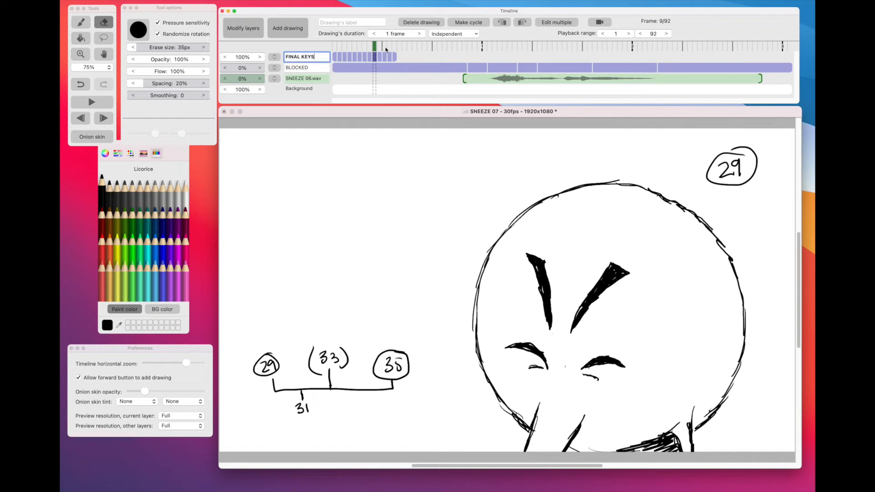
left_click_drag(377, 51, 376, 53)
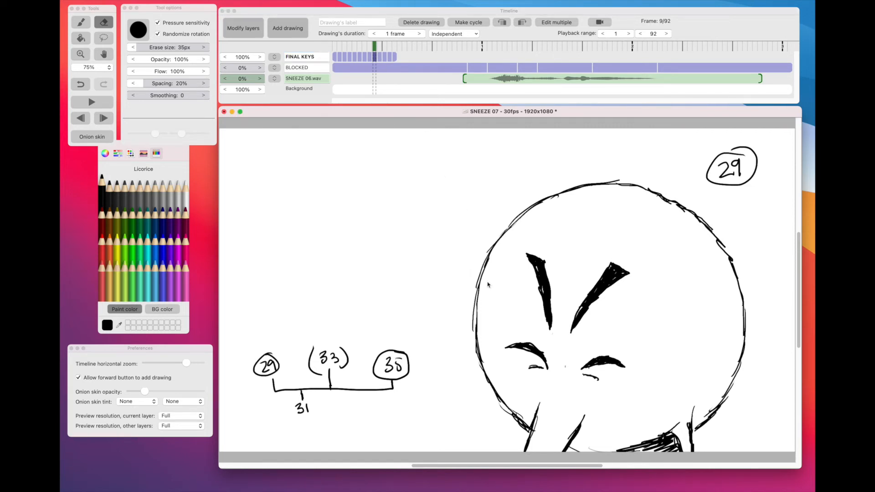
left_click(393, 78)
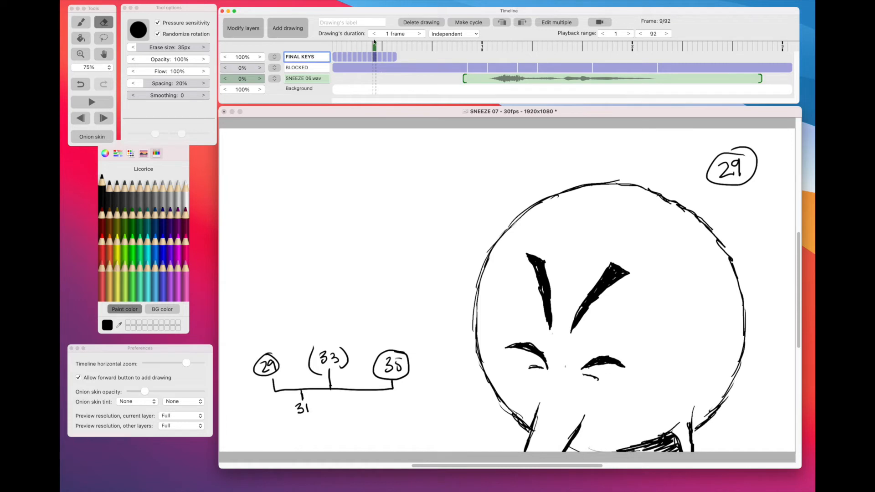
key("Right")
key("Left")
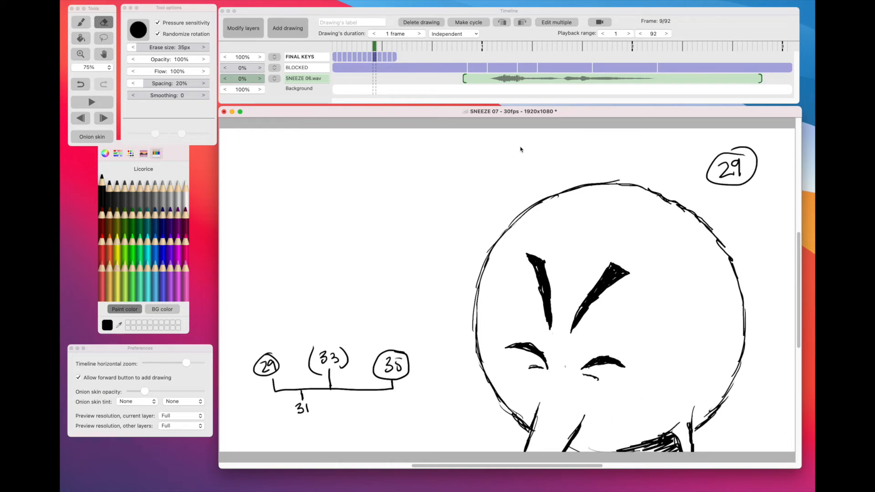
left_click(479, 87)
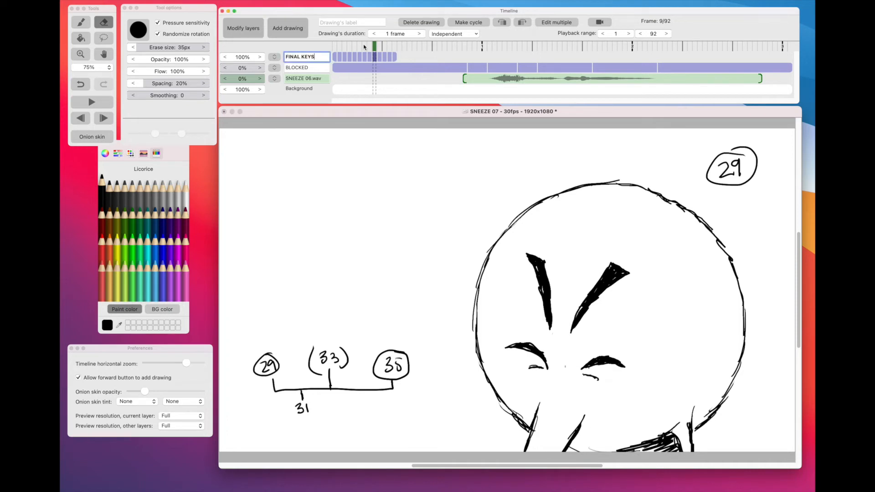
left_click(380, 49)
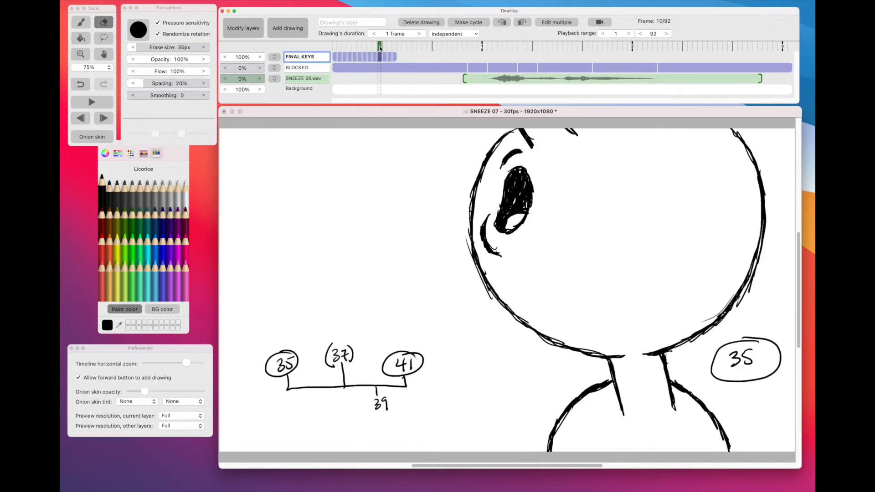
left_click(376, 48)
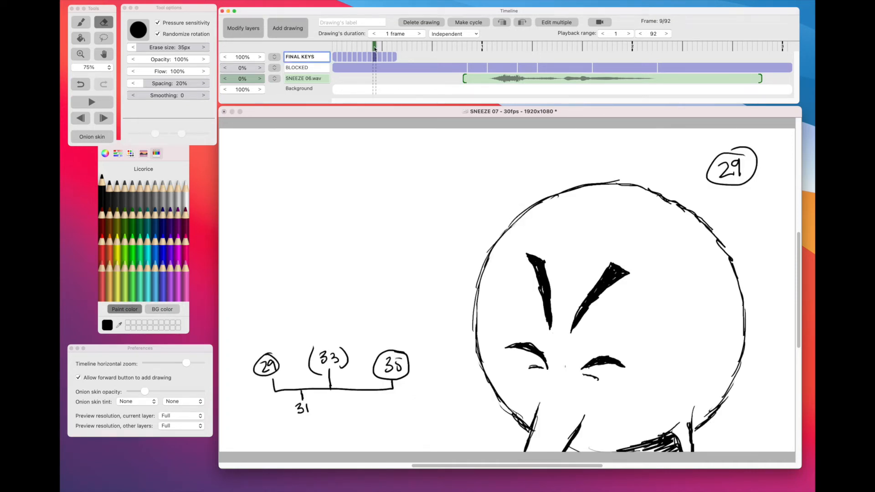
left_click(380, 48)
left_click(376, 49)
left_click(380, 49)
left_click(376, 49)
Step: Add a one-frame drawing after key 29, number it (33) with the brush, and turn on the onion skin
left_click(286, 29)
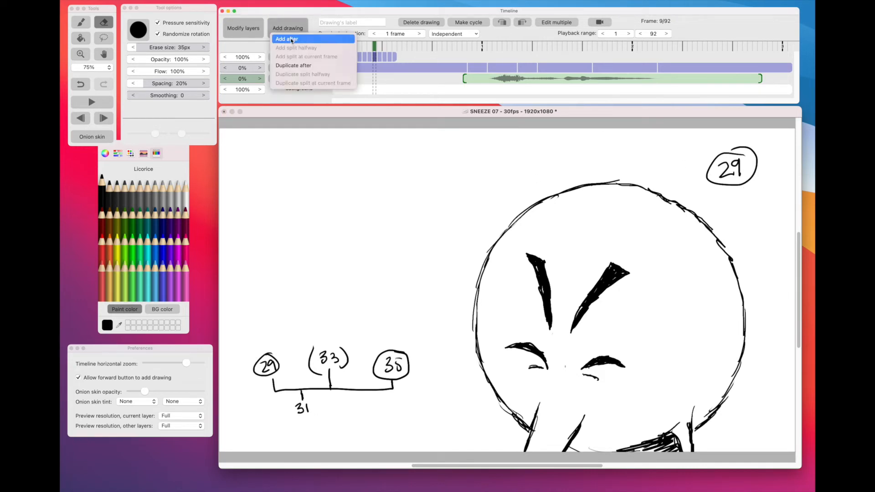
left_click(291, 40)
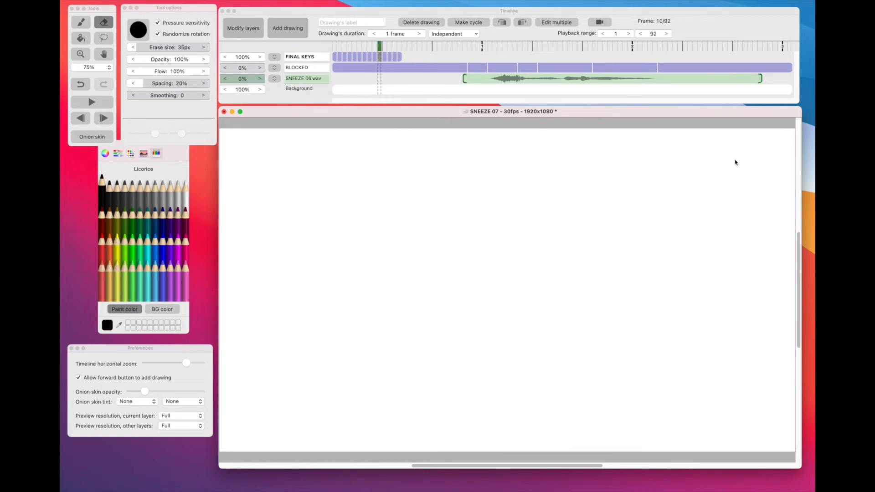
left_click(73, 60)
left_click(81, 21)
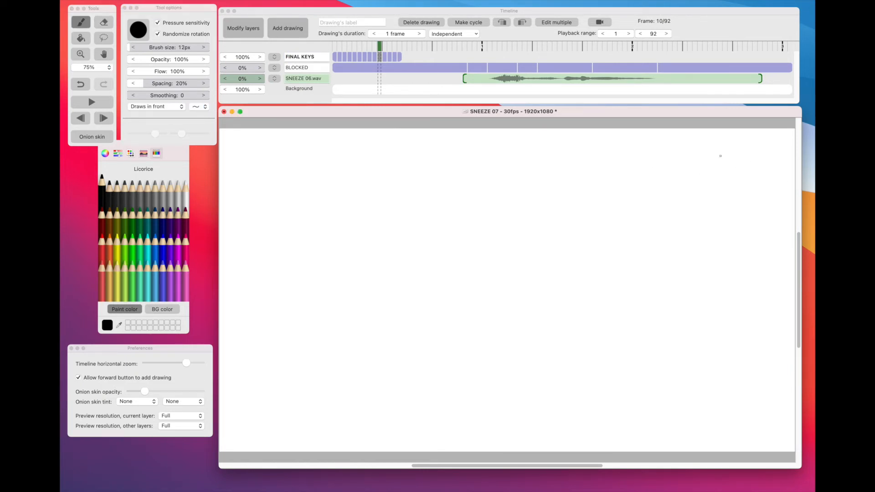
mouse_move(728, 157)
left_mouse_down()
mouse_move(735, 164)
mouse_move(728, 174)
mouse_move(752, 166)
mouse_move(748, 174)
left_mouse_up()
left_click_drag(756, 143, 755, 180)
mouse_move(729, 146)
left_mouse_down()
mouse_move(715, 168)
mouse_move(722, 184)
left_mouse_up()
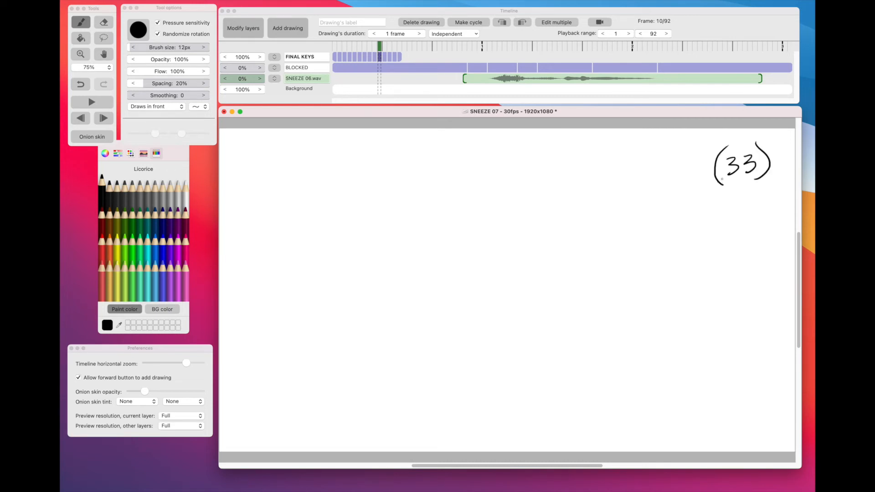
left_click(92, 136)
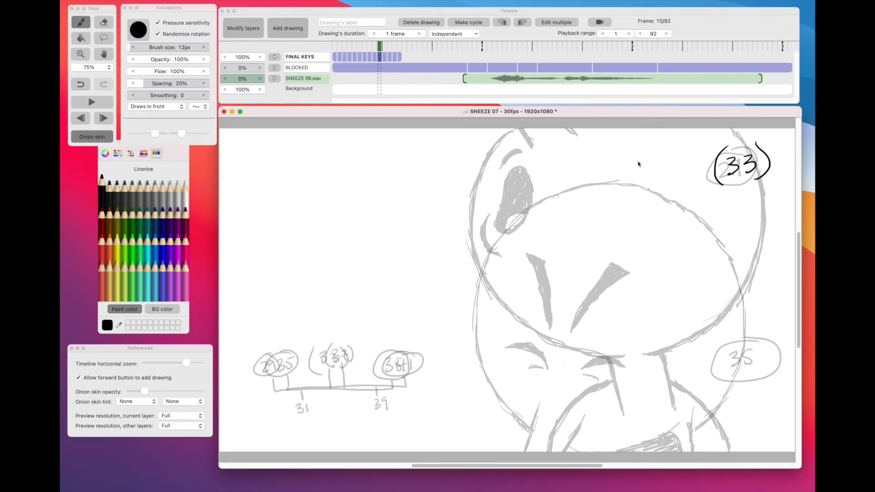
Step: Sketch the left side and bottom curve of the head outline on drawing 33
left_click_drag(613, 148, 560, 186)
mouse_move(623, 136)
left_mouse_down()
mouse_move(555, 163)
mouse_move(555, 181)
left_mouse_up()
left_click_drag(581, 147, 542, 218)
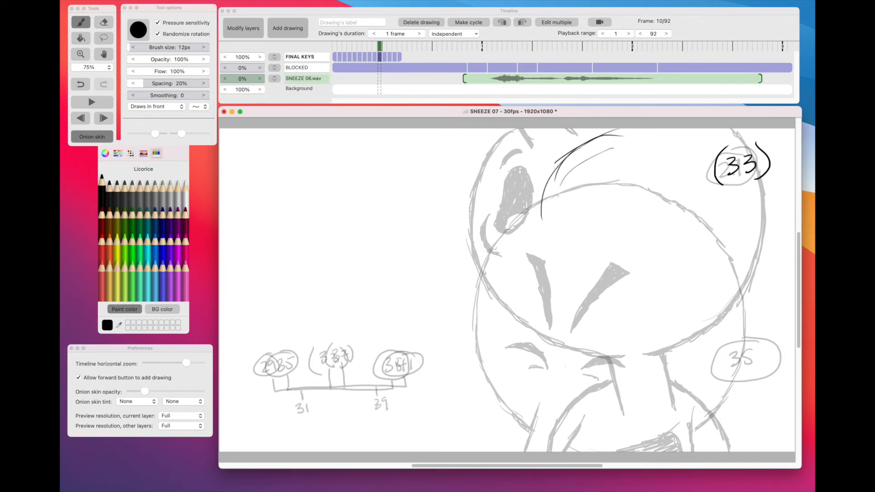
mouse_move(557, 160)
left_mouse_down()
mouse_move(536, 273)
mouse_move(565, 329)
mouse_move(620, 366)
left_mouse_up()
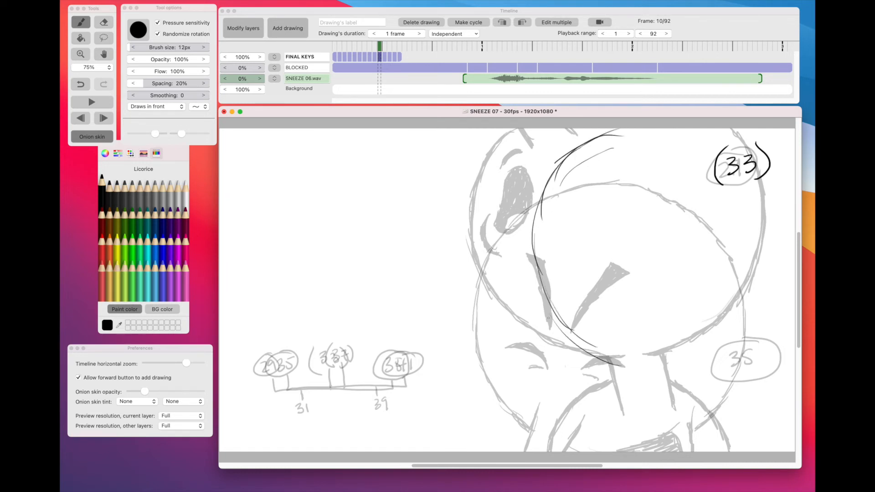
mouse_move(552, 323)
left_mouse_down()
mouse_move(661, 370)
mouse_move(712, 357)
left_mouse_up()
left_click_drag(636, 371, 754, 343)
left_click_drag(698, 360, 778, 309)
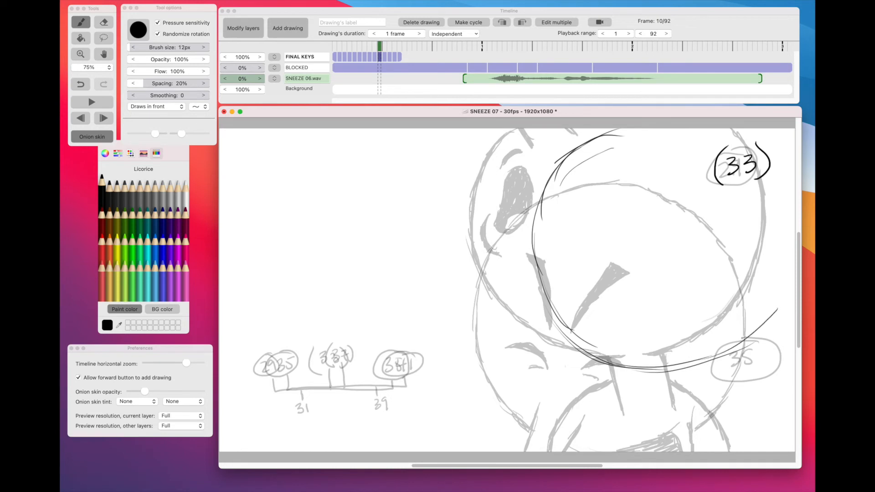
left_click_drag(741, 344, 781, 295)
Step: Reinforce the head's upper-left outline on drawing 33 and sketch a long looping curve through the head
left_click_drag(576, 148, 616, 127)
mouse_move(554, 158)
left_mouse_down()
mouse_move(576, 144)
mouse_move(551, 171)
mouse_move(533, 222)
mouse_move(530, 288)
left_mouse_up()
left_click_drag(544, 253, 529, 303)
mouse_move(383, 252)
left_mouse_down()
mouse_move(506, 362)
mouse_move(630, 359)
mouse_move(705, 271)
mouse_move(589, 127)
left_mouse_up()
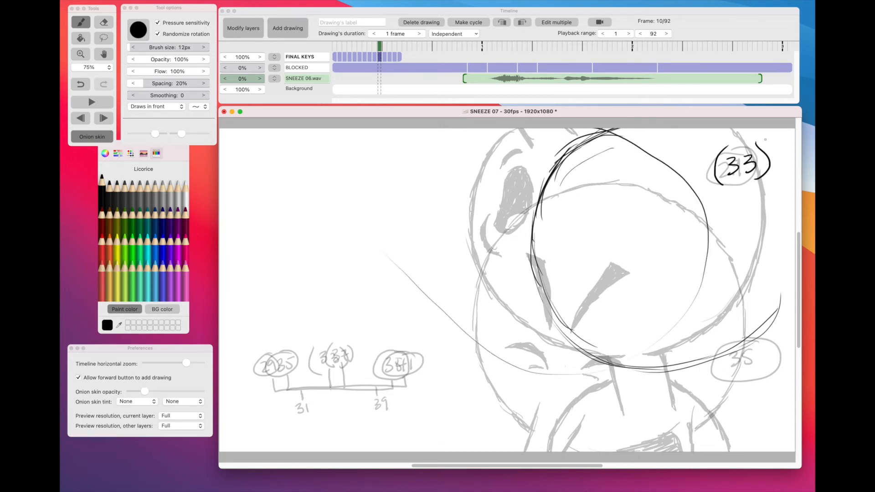
Step: Sketch the right side of the head on drawing 33 and reinforce its lower-right and upper-left outline
mouse_move(761, 134)
left_mouse_down()
mouse_move(790, 156)
mouse_move(793, 179)
left_mouse_up()
left_click_drag(777, 147, 792, 180)
mouse_move(760, 128)
left_mouse_down()
mouse_move(782, 154)
mouse_move(775, 137)
left_mouse_up()
mouse_move(793, 273)
left_mouse_down()
mouse_move(781, 316)
mouse_move(757, 341)
left_mouse_up()
left_click_drag(782, 314, 670, 366)
left_click_drag(592, 129, 550, 179)
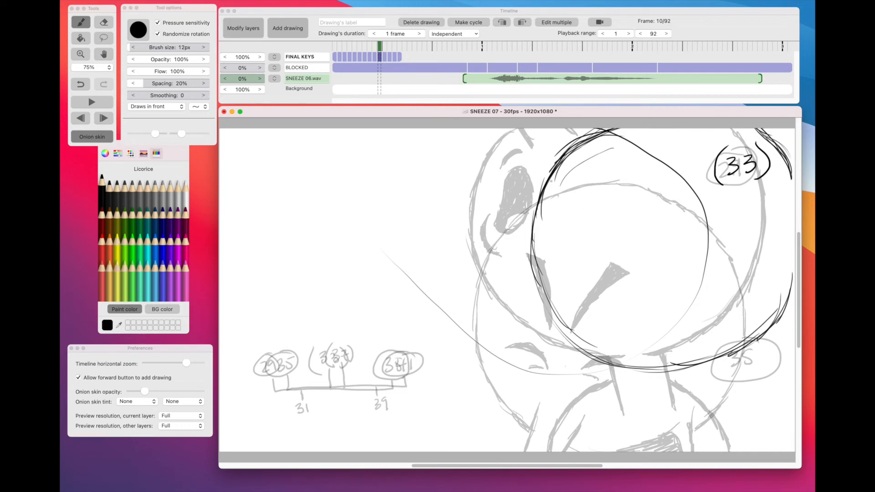
Step: Draw the long nose protruding past the left side of the head on drawing 33
left_click_drag(536, 168, 602, 185)
mouse_move(533, 169)
left_mouse_down()
mouse_move(532, 191)
mouse_move(520, 180)
mouse_move(587, 219)
mouse_move(529, 169)
mouse_move(543, 170)
mouse_move(527, 167)
mouse_move(615, 192)
left_mouse_up()
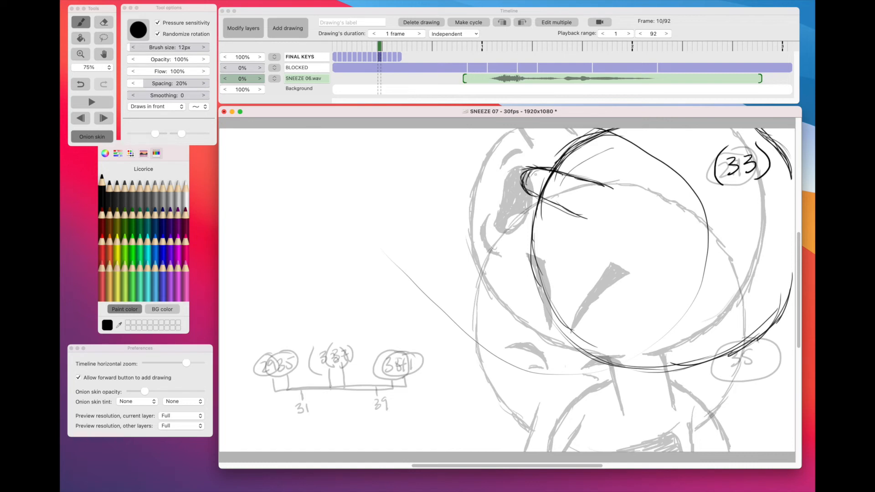
mouse_move(553, 169)
left_mouse_down()
mouse_move(532, 162)
mouse_move(522, 176)
mouse_move(542, 199)
left_mouse_up()
left_click_drag(541, 198, 573, 213)
Step: Draw both closed eyes above the nose and a thick right eyebrow on drawing 33
mouse_move(640, 154)
left_mouse_down()
mouse_move(654, 151)
mouse_move(631, 160)
mouse_move(668, 161)
left_mouse_up()
left_click_drag(596, 130, 607, 158)
left_click_drag(659, 139, 695, 128)
left_click_drag(691, 131, 700, 127)
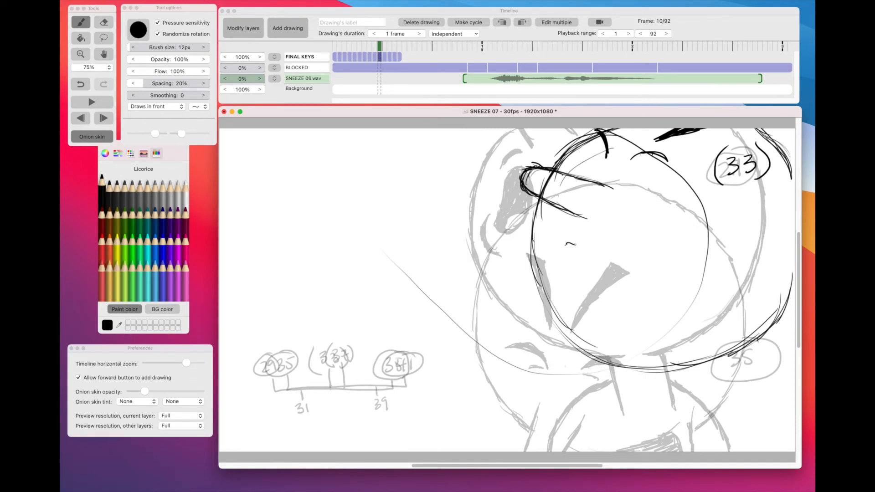
Step: Draw the open mouth's outline with a small rounded tongue at its lower end on drawing 33
mouse_move(567, 245)
left_mouse_down()
mouse_move(586, 250)
mouse_move(600, 282)
left_mouse_up()
left_click_drag(592, 252, 613, 310)
left_click_drag(566, 247, 580, 303)
mouse_move(575, 269)
left_mouse_down()
mouse_move(584, 315)
mouse_move(587, 300)
mouse_move(599, 313)
mouse_move(613, 305)
mouse_move(611, 313)
mouse_move(613, 292)
mouse_move(599, 312)
mouse_move(610, 291)
left_mouse_up()
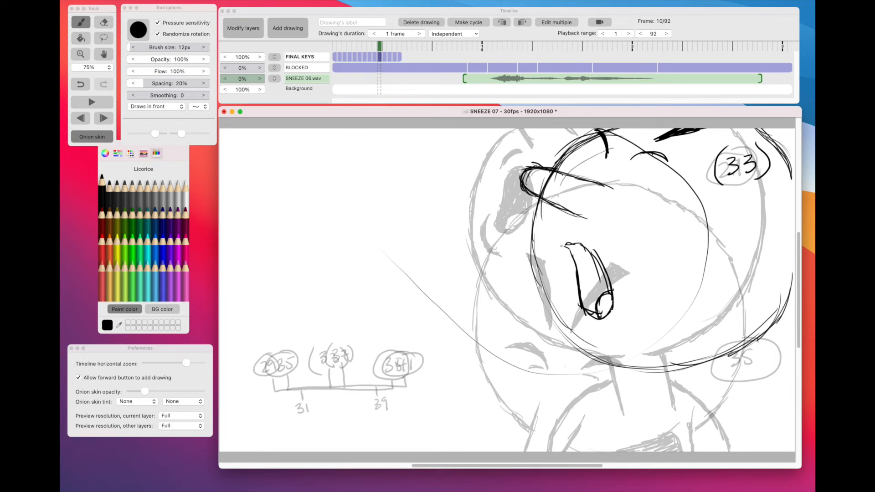
mouse_move(562, 246)
left_mouse_down()
mouse_move(591, 252)
mouse_move(607, 279)
mouse_move(567, 255)
left_mouse_up()
scroll(607, 276, "up", 1)
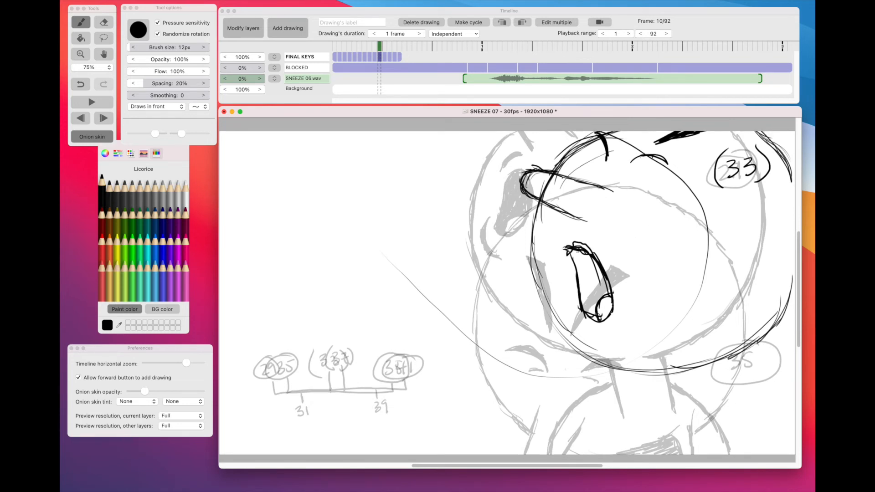
Step: Erase the stray lines along the mouth's upper edge and fill the mouth black around the tongue on drawing 33
left_click(104, 22)
left_click(105, 23)
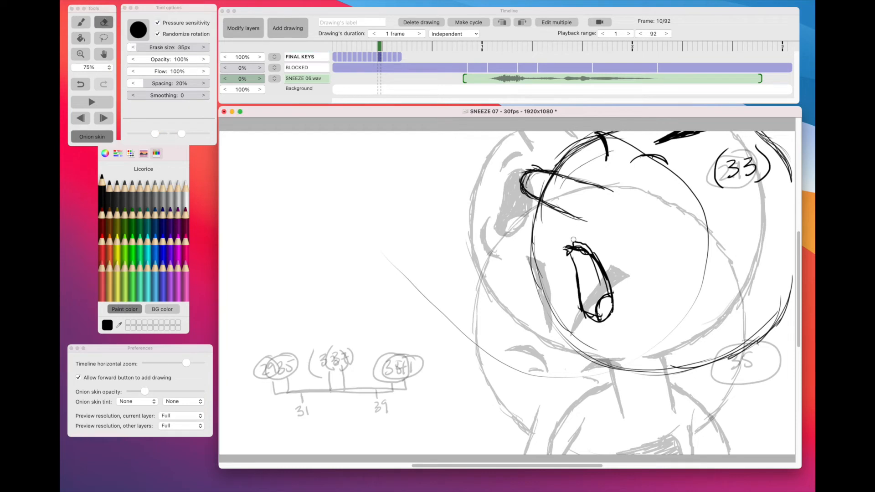
left_click_drag(573, 240, 592, 252)
left_click(81, 22)
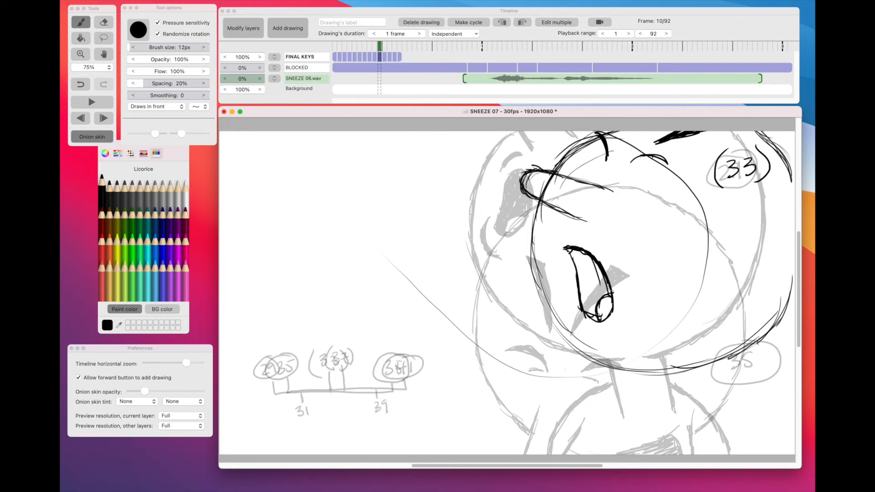
left_click_drag(611, 293, 612, 308)
left_click_drag(575, 249, 570, 262)
left_click_drag(587, 313, 600, 322)
mouse_move(580, 252)
left_mouse_down()
mouse_move(576, 263)
mouse_move(597, 276)
mouse_move(578, 292)
mouse_move(582, 310)
mouse_move(597, 318)
mouse_move(608, 290)
mouse_move(600, 283)
mouse_move(589, 290)
mouse_move(607, 294)
mouse_move(593, 301)
left_mouse_up()
mouse_move(598, 279)
left_mouse_down()
mouse_move(590, 304)
mouse_move(593, 293)
left_mouse_up()
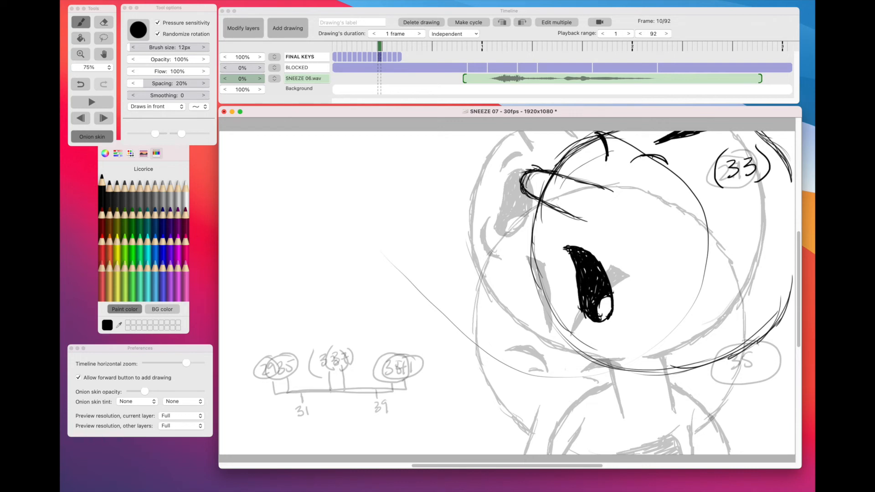
Step: Draw a short crease beneath the mouth and reinforce the head's left outline on drawing 33
mouse_move(575, 327)
left_mouse_down()
mouse_move(573, 315)
mouse_move(600, 336)
left_mouse_up()
mouse_move(537, 198)
left_mouse_down()
mouse_move(533, 264)
mouse_move(567, 334)
left_mouse_up()
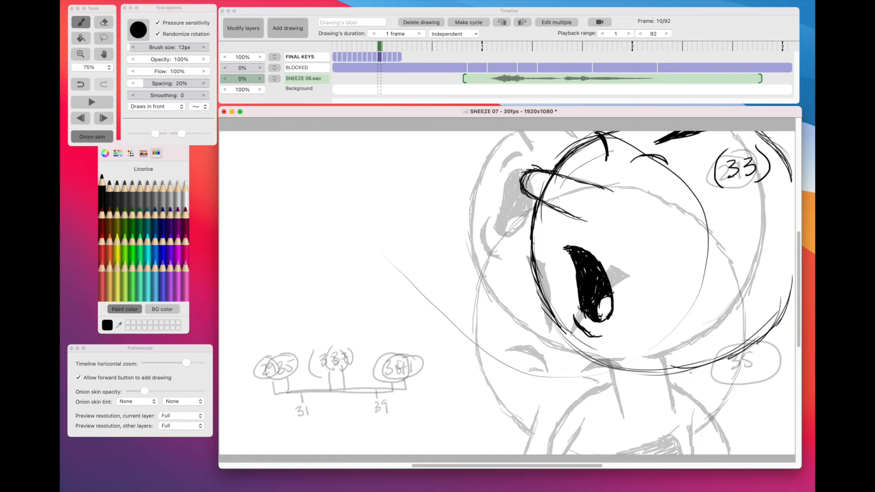
Step: Draw the two neck lines and both curved shoulders below the head on drawing 33
left_click_drag(691, 373, 693, 409)
left_click_drag(643, 374, 646, 409)
left_click_drag(583, 451, 615, 413)
left_click_drag(583, 445, 632, 400)
left_click_drag(591, 429, 638, 399)
left_click_drag(610, 410, 643, 393)
left_click_drag(577, 447, 604, 414)
mouse_move(693, 401)
left_mouse_down()
mouse_move(726, 424)
mouse_move(737, 452)
mouse_move(727, 427)
left_mouse_up()
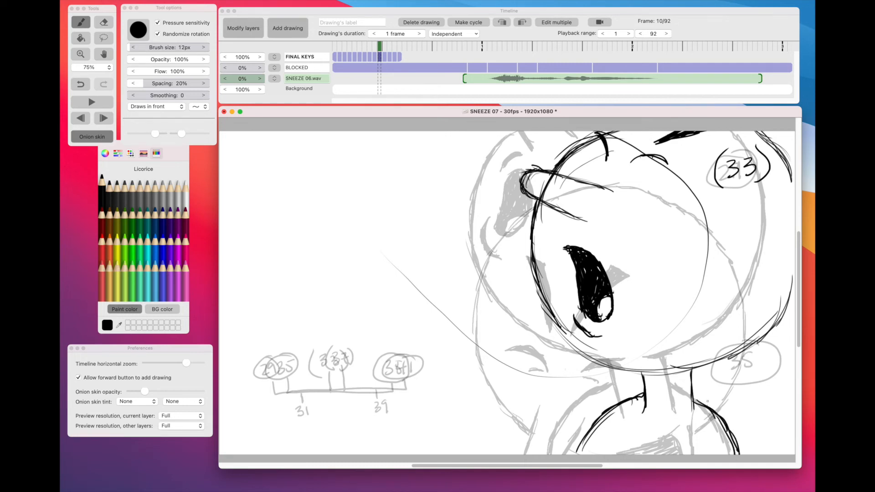
Step: Reinforce the neck lines and shoulder curves on drawing 33 with heavier strokes
left_click_drag(689, 366, 694, 423)
left_click_drag(641, 369, 644, 417)
mouse_move(694, 402)
left_mouse_down()
mouse_move(727, 427)
mouse_move(738, 455)
left_mouse_up()
left_click_drag(620, 402, 575, 453)
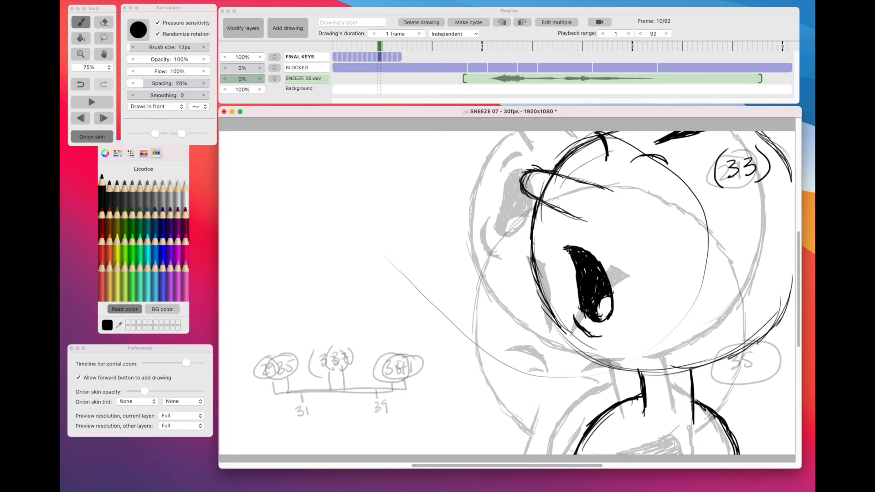
Step: Darken the head's lower and upper-right outline on drawing 33
mouse_move(559, 319)
left_mouse_down()
mouse_move(574, 347)
mouse_move(608, 365)
mouse_move(659, 375)
mouse_move(749, 346)
mouse_move(775, 322)
mouse_move(795, 271)
left_mouse_up()
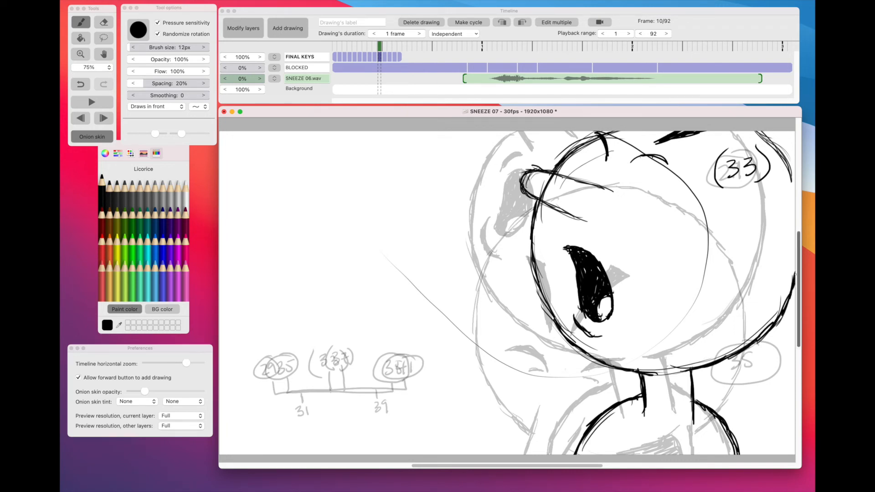
left_click_drag(597, 466, 611, 468)
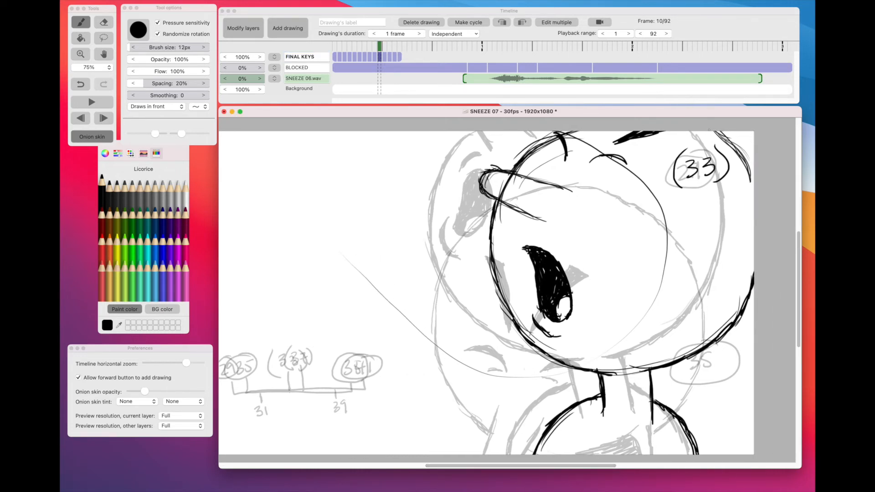
mouse_move(708, 130)
left_mouse_down()
mouse_move(747, 162)
mouse_move(737, 151)
mouse_move(755, 181)
left_mouse_up()
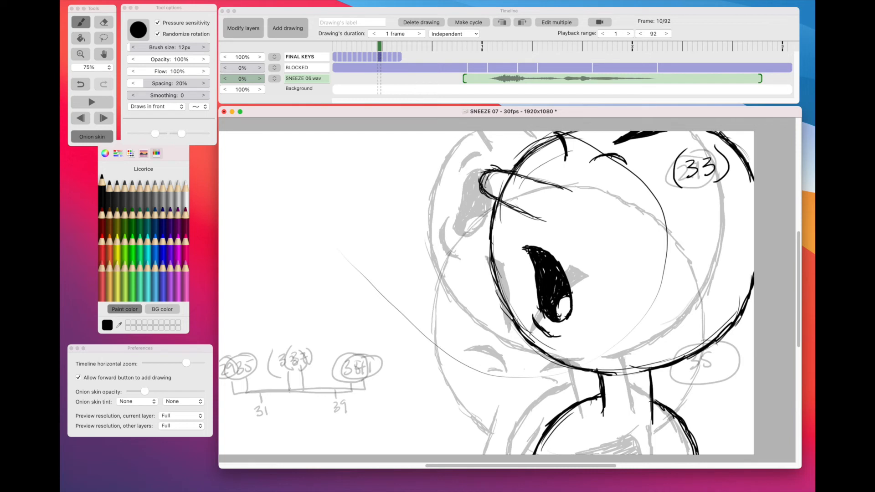
Step: Thicken both closed eyes and add a small crease under each on drawing 33
left_click_drag(595, 160, 623, 163)
left_click_drag(589, 168, 612, 174)
mouse_move(556, 134)
left_mouse_down()
mouse_move(564, 156)
mouse_move(543, 142)
mouse_move(525, 157)
left_mouse_up()
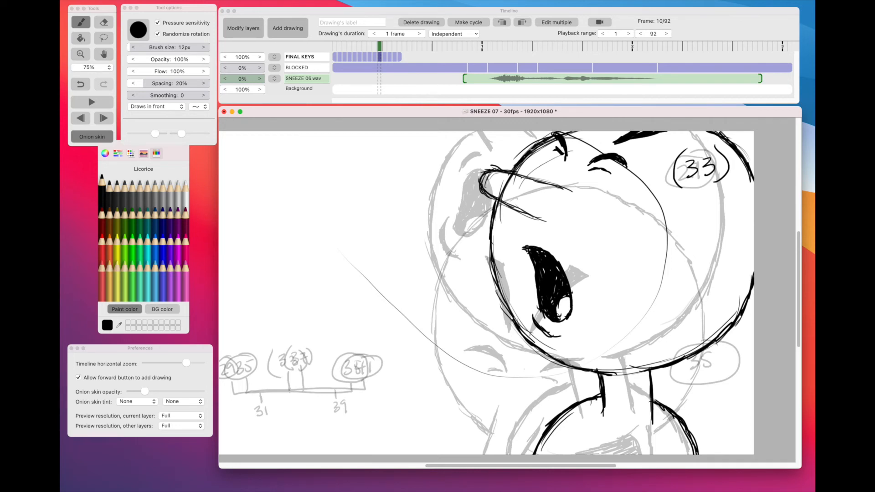
Step: Erase the head outline running through the nose on drawing 33 and turn off the onion skin
key("e")
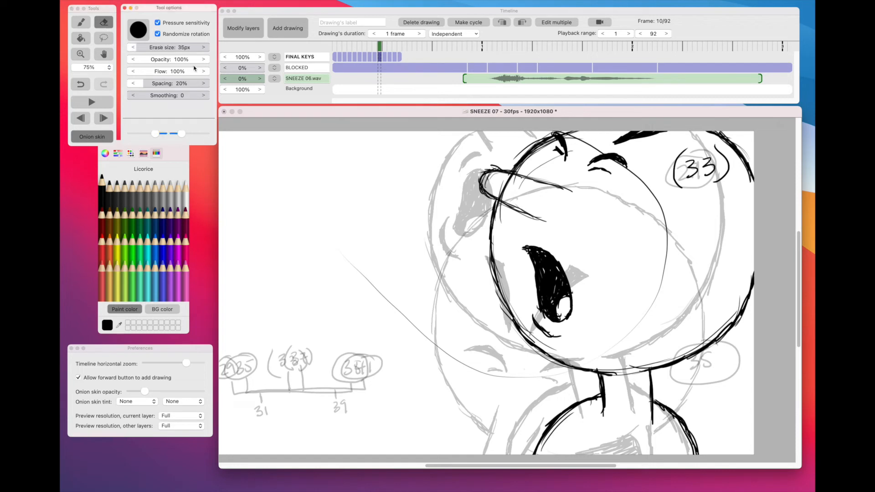
mouse_move(489, 174)
left_mouse_down()
mouse_move(522, 182)
mouse_move(505, 176)
mouse_move(498, 184)
mouse_move(512, 200)
left_mouse_up()
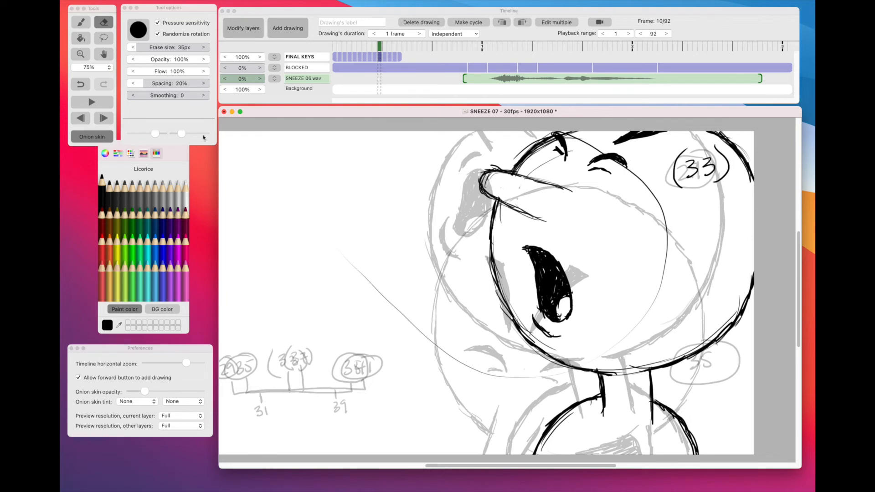
left_click(87, 139)
left_click(87, 139)
left_click(379, 48)
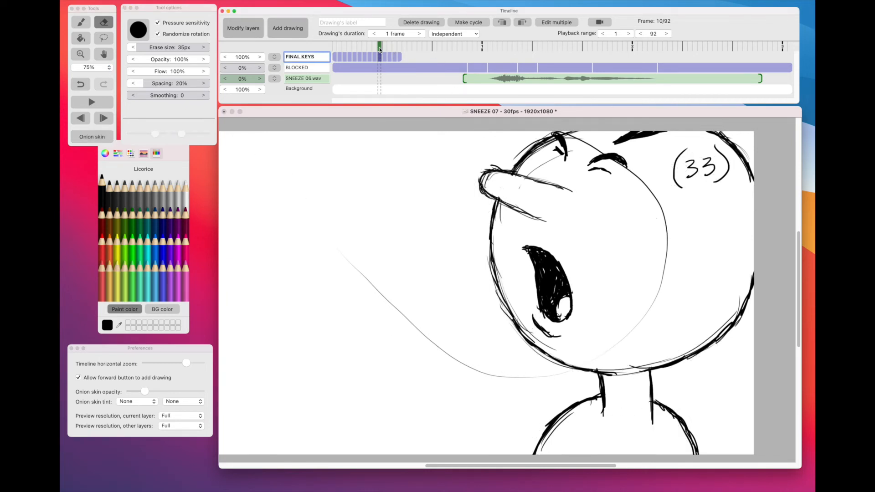
Step: Compare drawing 33 on frame 10 with drawing 29 on frame 9
mouse_move(377, 49)
left_mouse_down()
mouse_move(388, 48)
mouse_move(375, 46)
left_mouse_up()
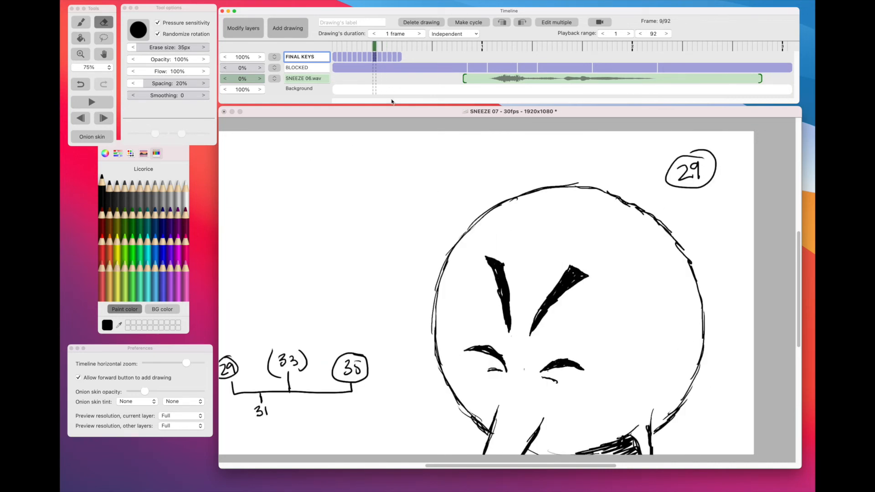
left_click(389, 232)
left_click(369, 56)
mouse_move(375, 46)
left_mouse_down()
mouse_move(387, 46)
mouse_move(370, 47)
mouse_move(379, 49)
left_mouse_up()
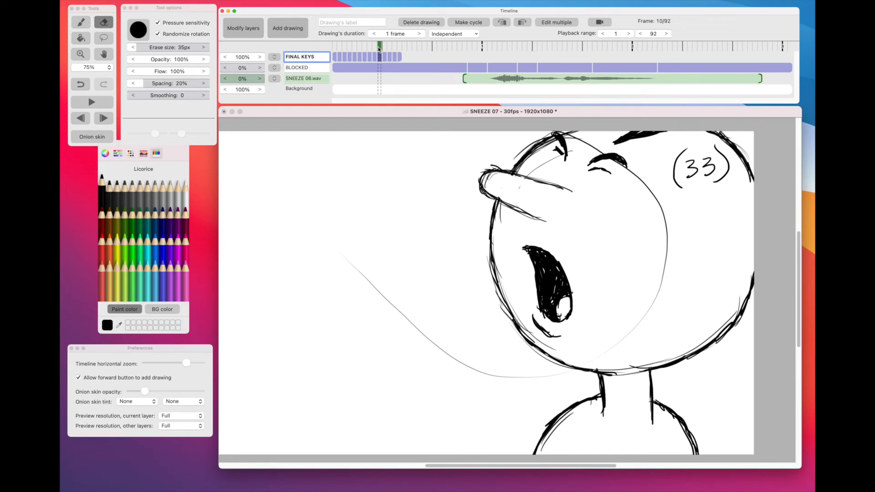
Step: Erase the construction curve through the face, the long curve beside the head and the outline across the neck on drawing 33
left_click(105, 55)
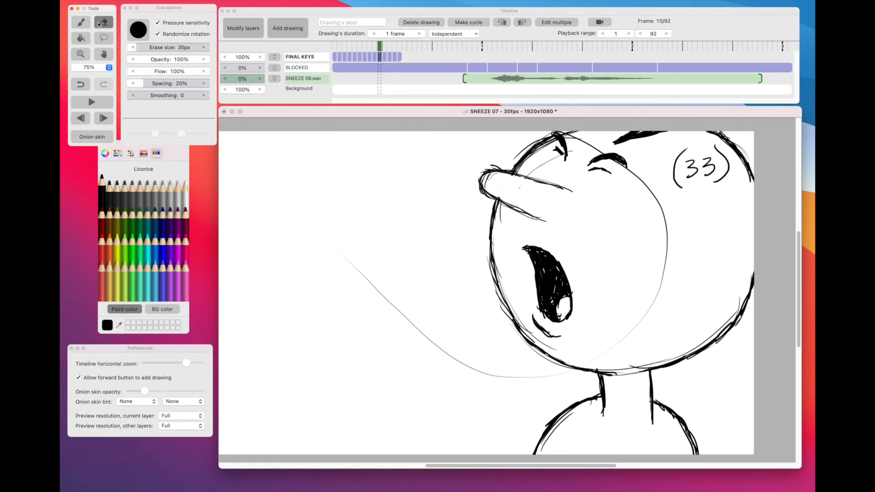
left_click(601, 141)
left_click_drag(554, 140, 541, 148)
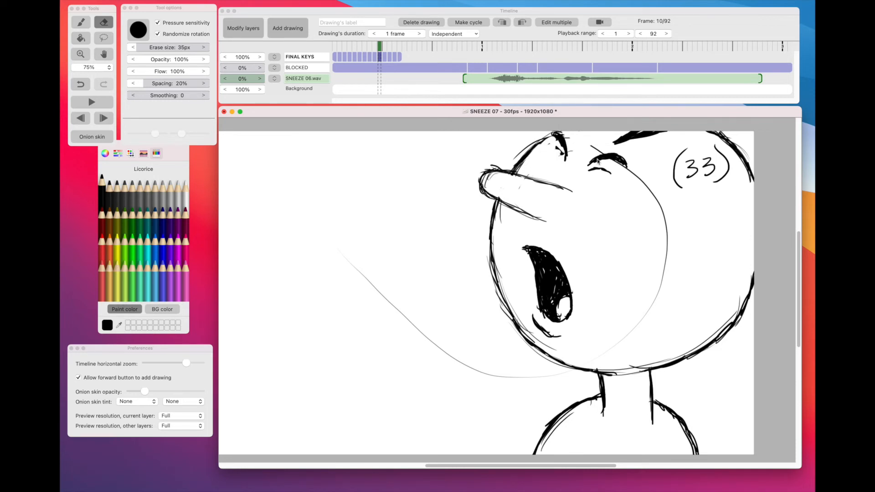
mouse_move(598, 159)
left_mouse_down()
mouse_move(591, 153)
mouse_move(631, 174)
mouse_move(663, 210)
mouse_move(668, 240)
mouse_move(665, 282)
mouse_move(649, 312)
mouse_move(603, 359)
left_mouse_up()
mouse_move(327, 250)
left_mouse_down()
mouse_move(388, 292)
mouse_move(396, 314)
mouse_move(441, 348)
mouse_move(508, 377)
mouse_move(548, 376)
mouse_move(501, 374)
mouse_move(434, 341)
left_mouse_up()
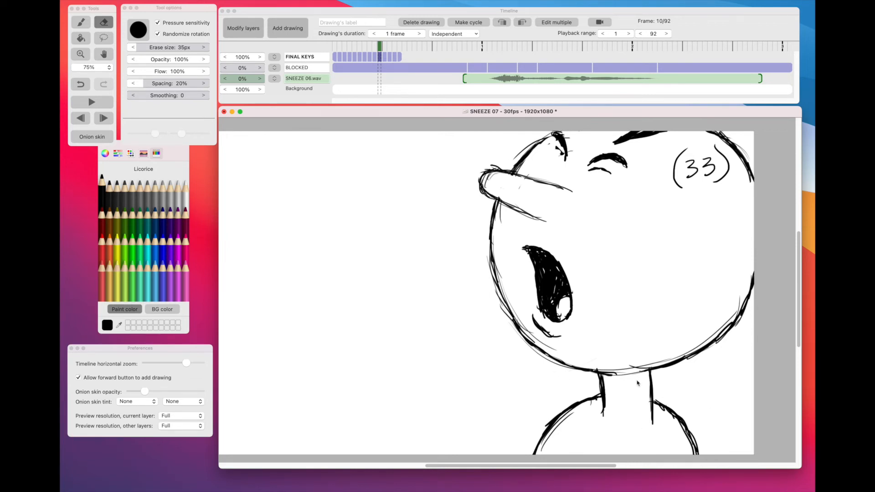
mouse_move(637, 383)
left_mouse_down()
mouse_move(641, 362)
mouse_move(625, 371)
left_mouse_up()
Step: Check the timing chart on drawing 29 and add a new one-frame drawing after it in FINAL KEYS
left_click(393, 47)
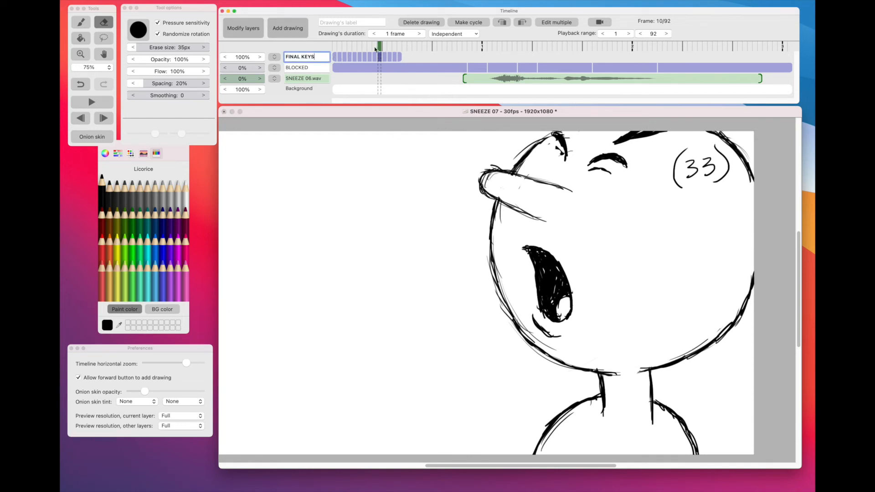
left_click(376, 49)
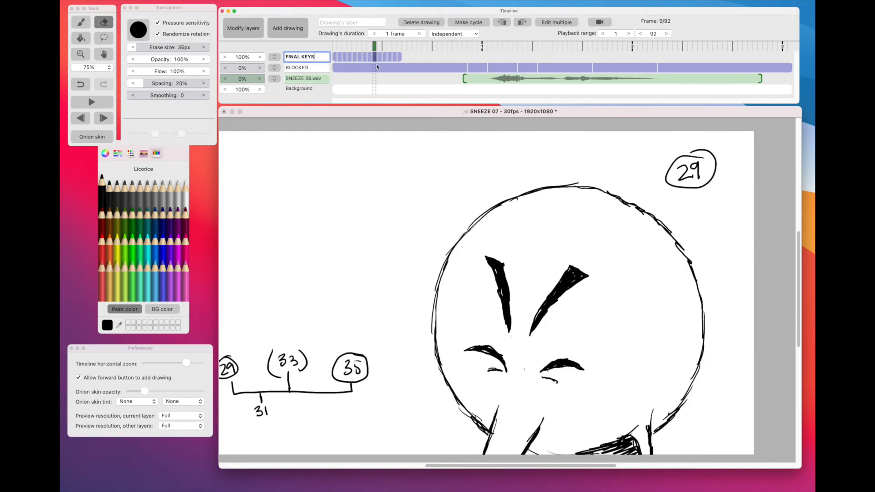
left_click(299, 254)
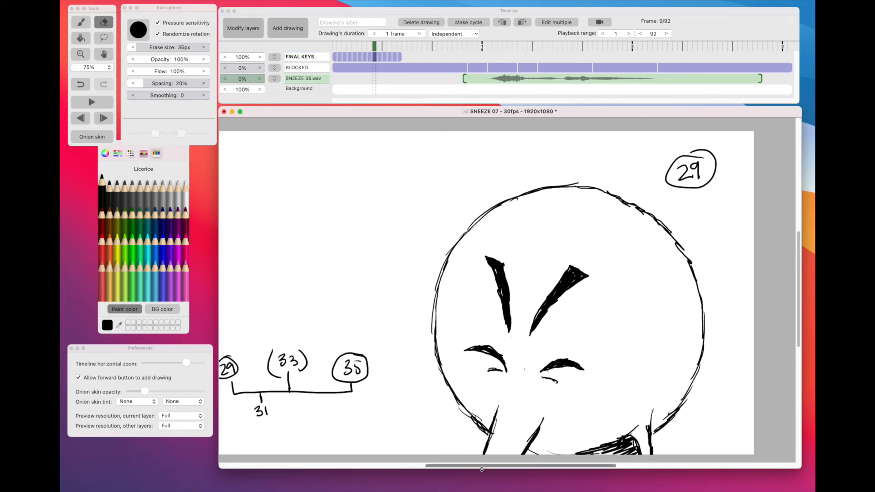
scroll(481, 465, "left", 3)
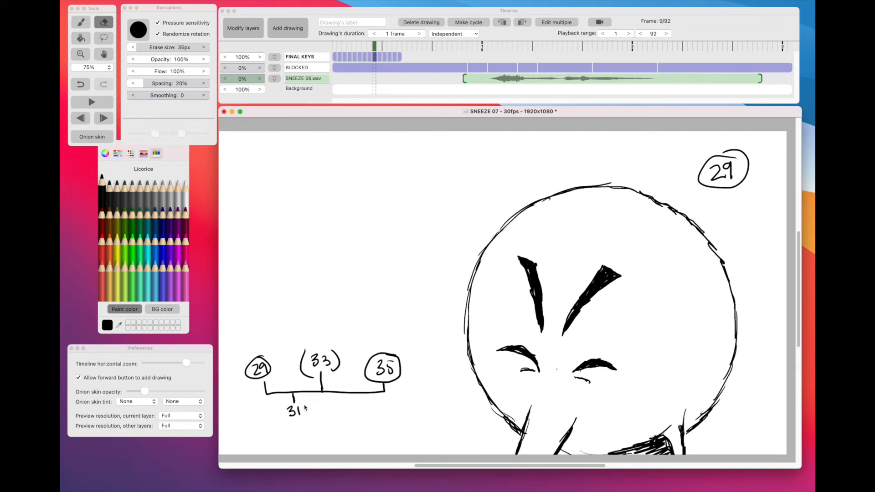
left_click(369, 41)
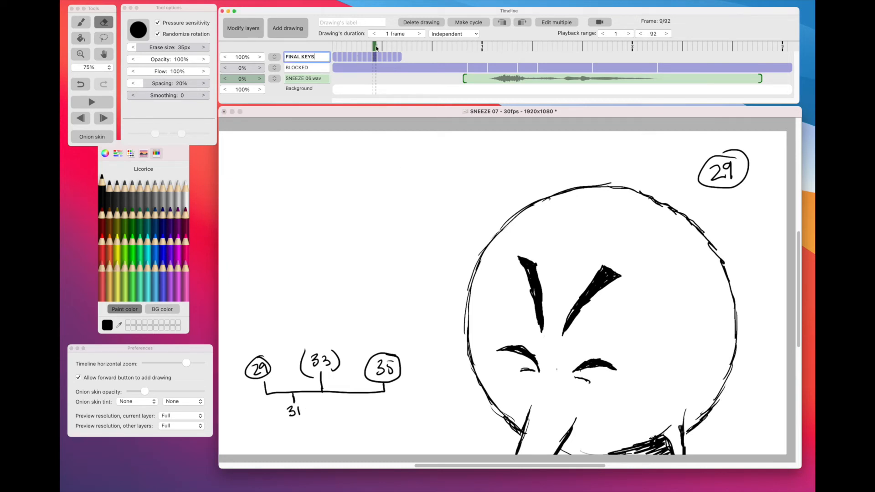
left_click(289, 29)
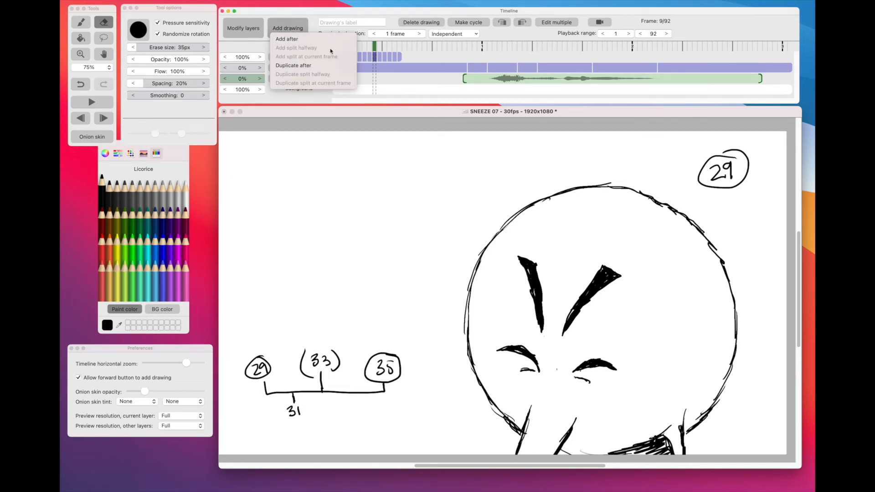
left_click(285, 40)
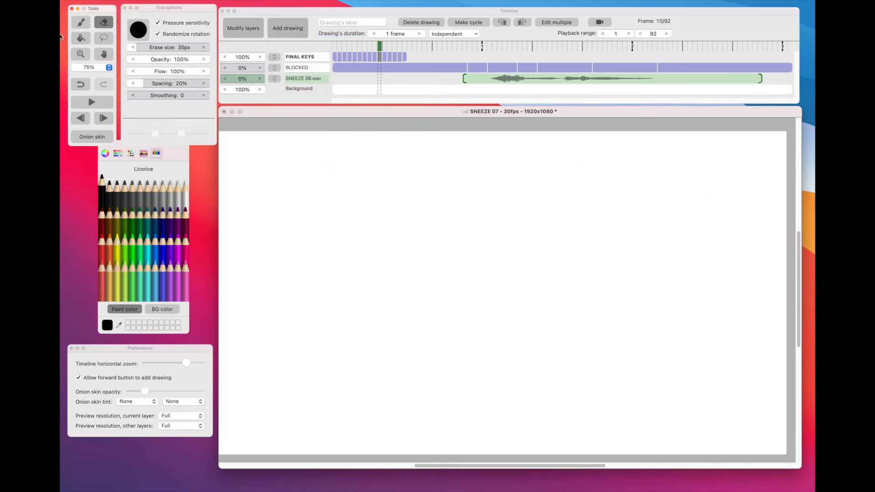
Step: Label the new drawing 31 with the brush and turn the onion skin back on
left_click(81, 22)
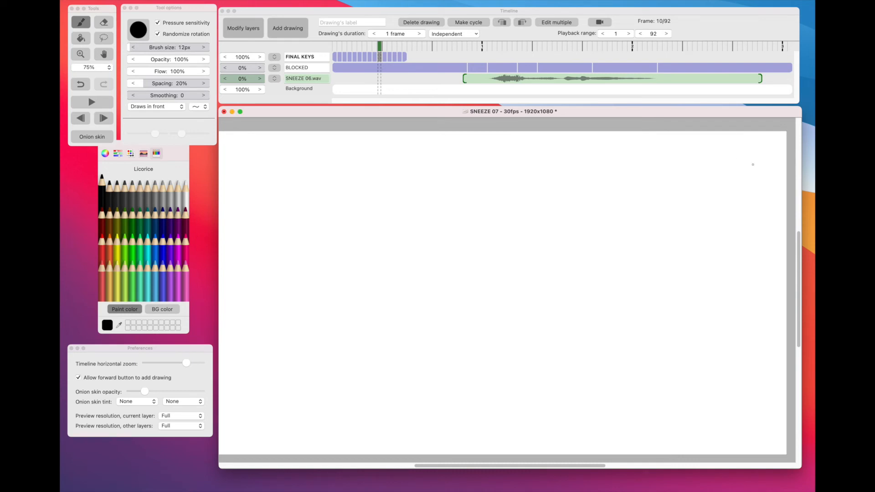
mouse_move(733, 159)
left_mouse_down()
mouse_move(745, 175)
mouse_move(753, 163)
mouse_move(754, 186)
left_mouse_up()
left_click(93, 136)
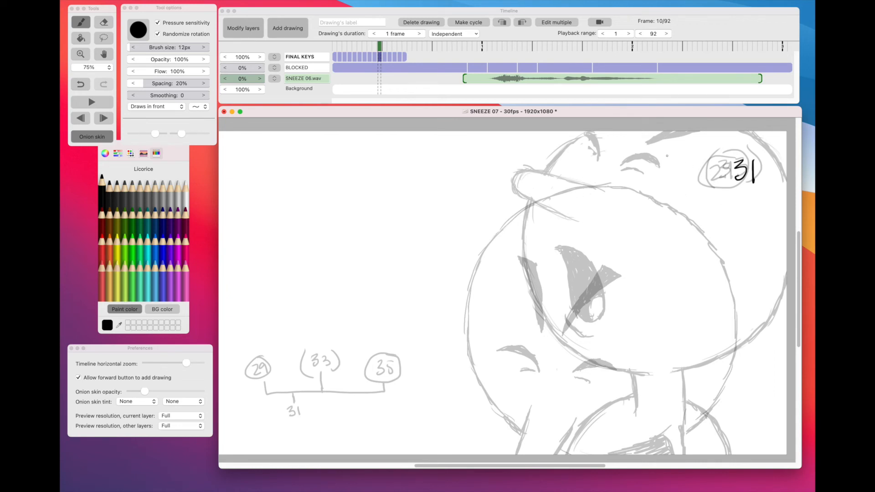
Step: Sketch the top and left side of the head on drawing 31 between the onion-skinned heads of 29 and 33
mouse_move(666, 155)
left_mouse_down()
mouse_move(706, 168)
mouse_move(729, 196)
mouse_move(689, 162)
mouse_move(592, 180)
mouse_move(541, 250)
left_mouse_up()
left_click_drag(576, 183, 531, 274)
left_click_drag(547, 237, 560, 332)
left_click_drag(534, 292, 572, 377)
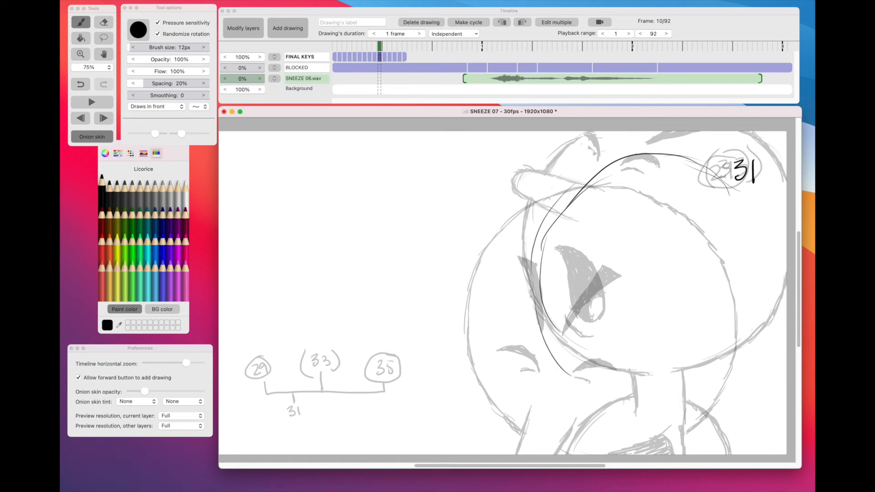
Step: Sketch the head's lower curve on drawing 31, sweeping from the lower left round to the lower right
left_click_drag(529, 322, 613, 398)
left_click_drag(551, 369, 652, 409)
left_click_drag(578, 392, 705, 415)
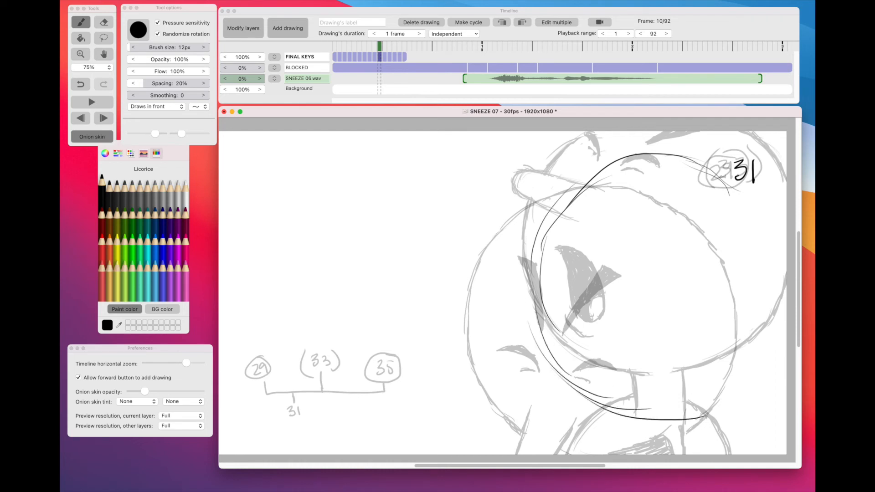
left_click_drag(536, 319, 573, 391)
left_click_drag(540, 361, 596, 407)
left_click_drag(557, 381, 650, 418)
left_click_drag(581, 403, 717, 416)
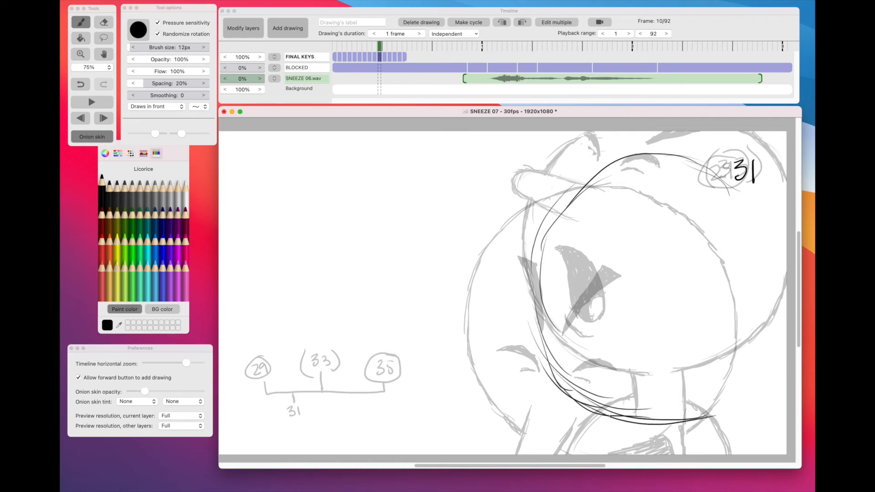
left_click_drag(608, 421, 747, 394)
left_click_drag(658, 424, 775, 368)
left_click_drag(724, 412, 787, 355)
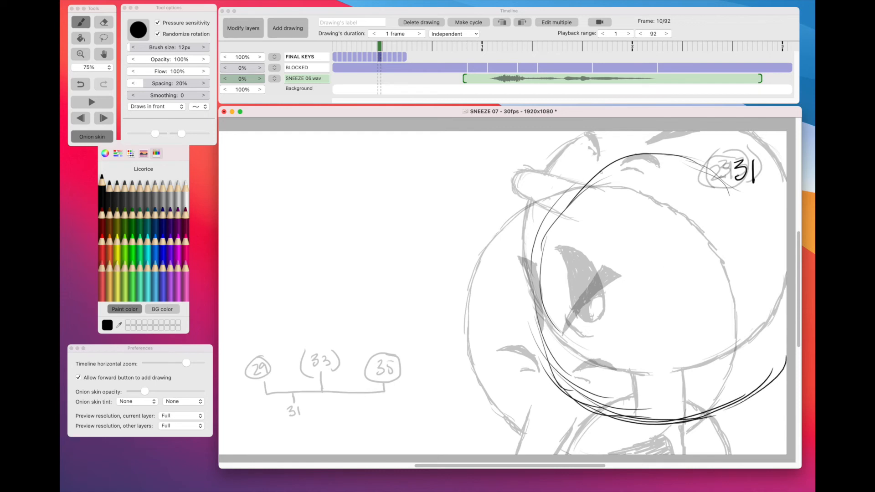
Step: Reinforce the head's left side and upper-left outline on drawing 31 with repeated curved strokes
left_click_drag(598, 175, 553, 226)
left_click_drag(583, 196, 531, 258)
left_click_drag(548, 225, 533, 276)
left_click_drag(534, 247, 542, 331)
mouse_move(529, 273)
left_mouse_down()
mouse_move(543, 355)
mouse_move(560, 368)
left_mouse_up()
left_click_drag(518, 306, 572, 402)
left_click_drag(526, 327, 570, 395)
left_click_drag(520, 277, 529, 334)
left_click_drag(535, 241, 522, 277)
left_click_drag(550, 216, 521, 289)
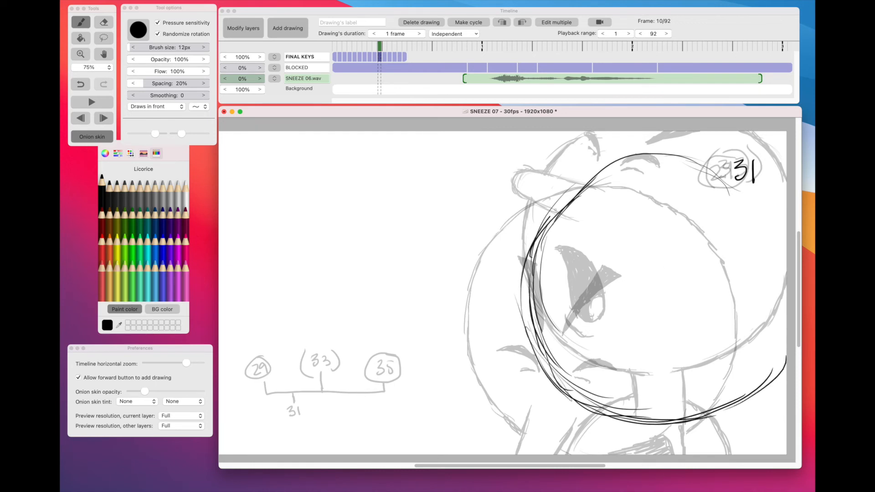
mouse_move(566, 197)
left_mouse_down()
mouse_move(528, 247)
mouse_move(613, 171)
left_mouse_up()
mouse_move(576, 191)
left_mouse_down()
mouse_move(558, 208)
mouse_move(664, 161)
mouse_move(694, 159)
left_mouse_up()
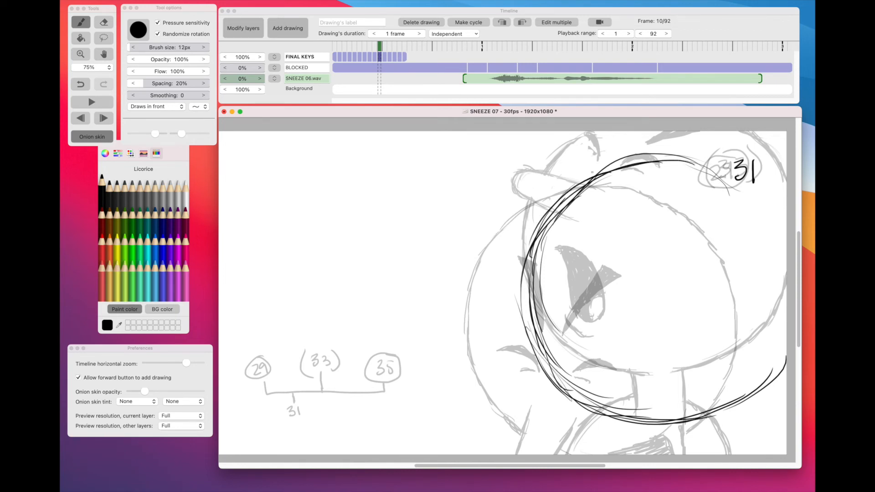
Step: Sketch the head's upper-right arc and reinforce its lower-right edge on drawing 31, closing the head circle
left_click_drag(606, 167, 729, 172)
mouse_move(643, 156)
left_mouse_down()
mouse_move(731, 176)
mouse_move(758, 194)
left_mouse_up()
left_click_drag(694, 154, 766, 208)
mouse_move(718, 163)
left_mouse_down()
mouse_move(781, 222)
mouse_move(788, 218)
left_mouse_up()
left_click_drag(741, 175, 787, 232)
left_click_drag(763, 188, 788, 245)
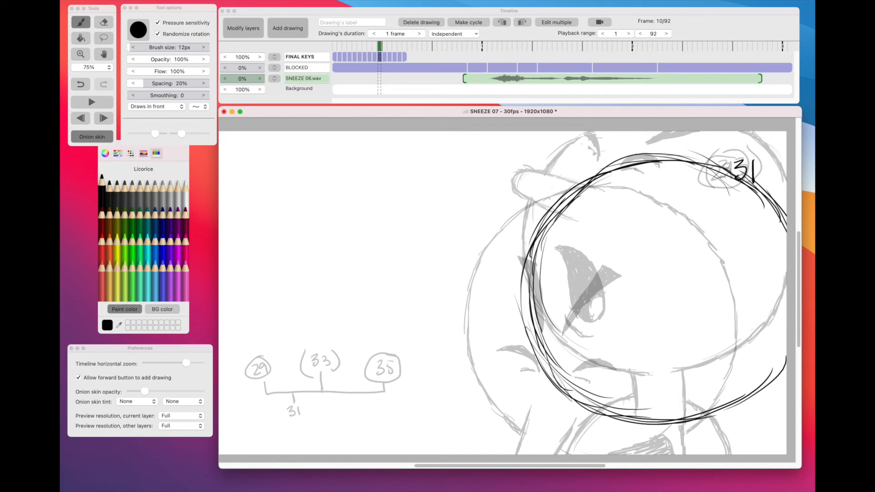
left_click_drag(661, 159, 764, 209)
left_click_drag(787, 358, 748, 398)
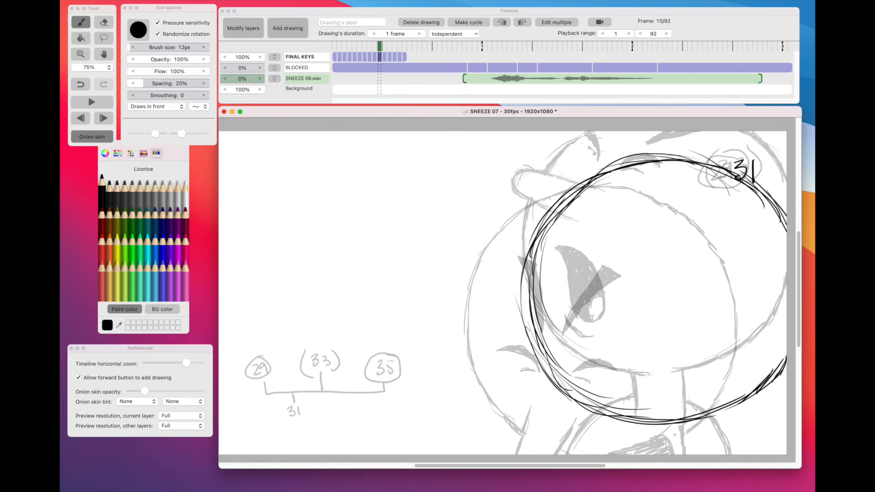
Step: Sketch the two neck lines and both shoulder curves below the head on drawing 31
left_click_drag(699, 417, 694, 446)
left_click_drag(697, 417, 684, 456)
left_click_drag(641, 422, 640, 443)
mouse_move(644, 428)
left_mouse_down()
mouse_move(635, 453)
mouse_move(638, 427)
left_mouse_up()
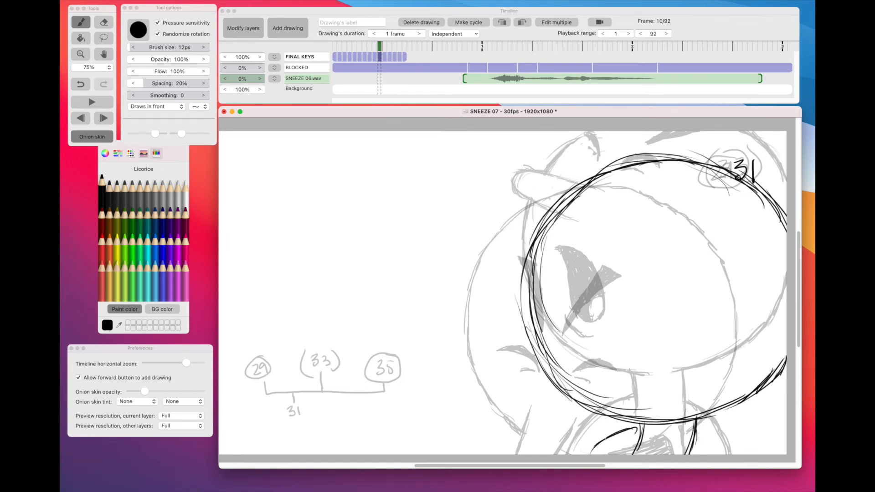
left_click_drag(595, 446, 642, 428)
left_click_drag(700, 435, 728, 455)
Step: Draw the rounded U-shaped nose and a curved guideline down the face on drawing 31
mouse_move(572, 281)
left_mouse_down()
mouse_move(553, 311)
mouse_move(553, 322)
mouse_move(570, 326)
mouse_move(595, 313)
mouse_move(610, 287)
left_mouse_up()
mouse_move(585, 319)
left_mouse_down()
mouse_move(610, 287)
mouse_move(567, 281)
mouse_move(551, 316)
mouse_move(576, 329)
mouse_move(612, 294)
left_mouse_up()
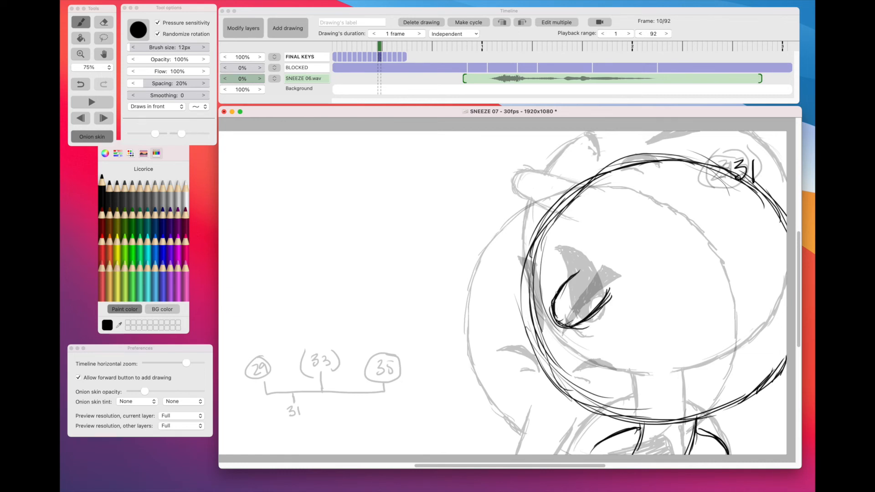
left_click_drag(579, 268, 556, 294)
left_click_drag(580, 269, 571, 276)
mouse_move(595, 363)
left_mouse_down()
mouse_move(614, 359)
mouse_move(648, 301)
left_mouse_up()
mouse_move(648, 163)
left_mouse_down()
mouse_move(673, 209)
mouse_move(675, 269)
mouse_move(647, 321)
mouse_move(591, 371)
left_mouse_up()
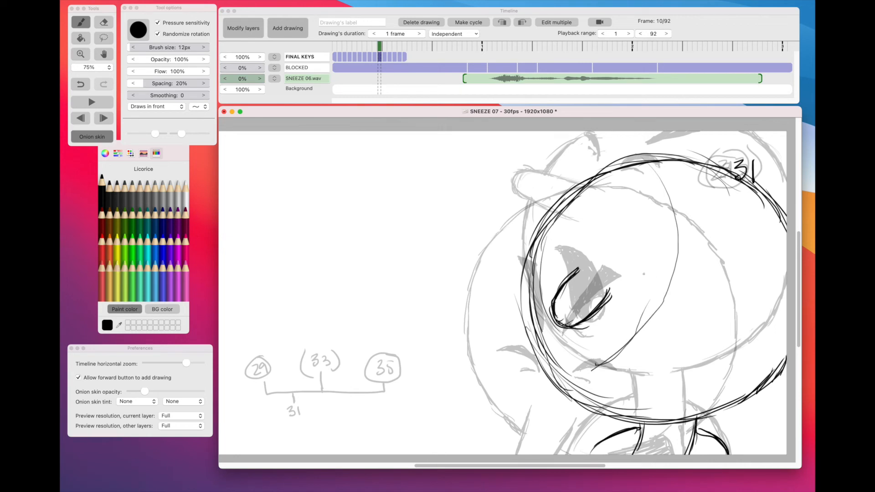
Step: Draw the two closed eyes on drawing 31 as short downward-bending arcs above the nose
mouse_move(627, 261)
left_mouse_down()
mouse_move(667, 268)
mouse_move(669, 277)
left_mouse_up()
left_click_drag(628, 259, 656, 253)
mouse_move(652, 253)
left_mouse_down()
mouse_move(671, 271)
mouse_move(662, 254)
left_mouse_up()
left_click_drag(640, 257, 667, 272)
mouse_move(573, 218)
left_mouse_down()
mouse_move(595, 228)
mouse_move(595, 240)
left_mouse_up()
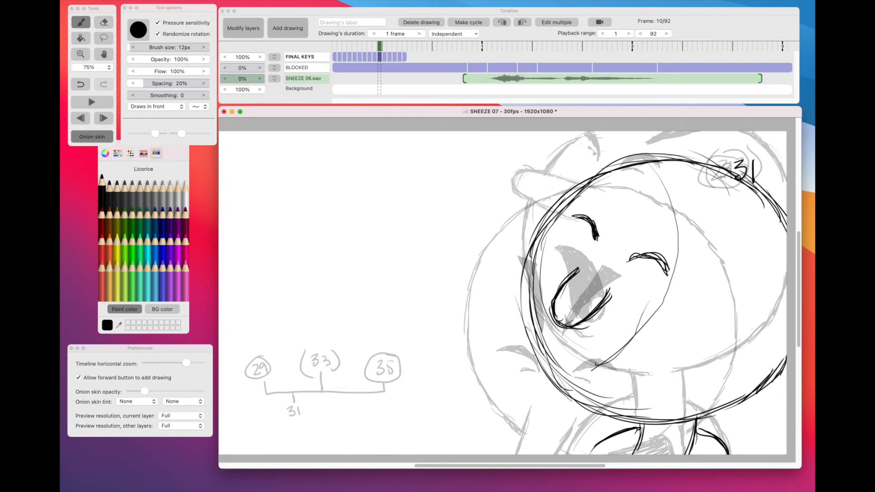
Step: Outline the two wedge-shaped eyebrows above the eyes on drawing 31, the far one crossing the head's top edge
left_click_drag(644, 228, 714, 203)
mouse_move(647, 222)
left_mouse_down()
mouse_move(688, 190)
mouse_move(674, 199)
left_mouse_up()
mouse_move(673, 201)
left_mouse_down()
mouse_move(695, 184)
mouse_move(715, 203)
left_mouse_up()
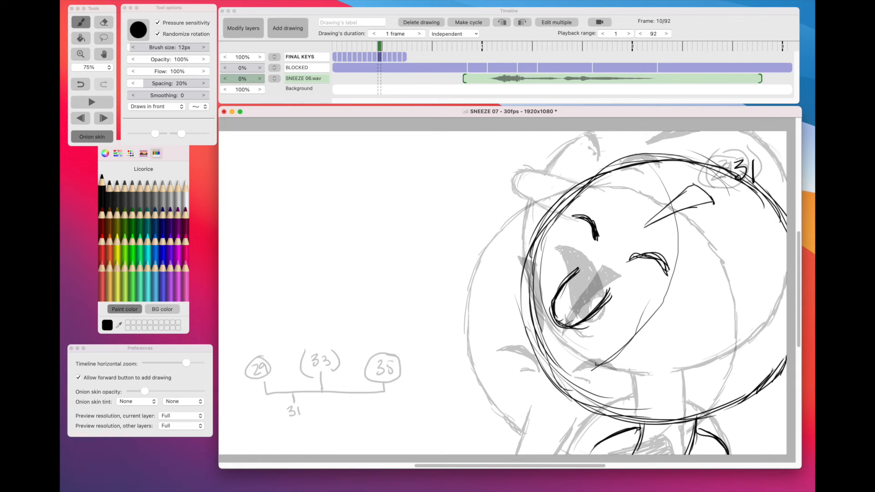
left_click_drag(614, 151, 621, 188)
left_click_drag(616, 152, 622, 214)
mouse_move(612, 147)
left_mouse_down()
mouse_move(631, 155)
mouse_move(627, 197)
left_mouse_up()
left_click_drag(631, 158, 624, 210)
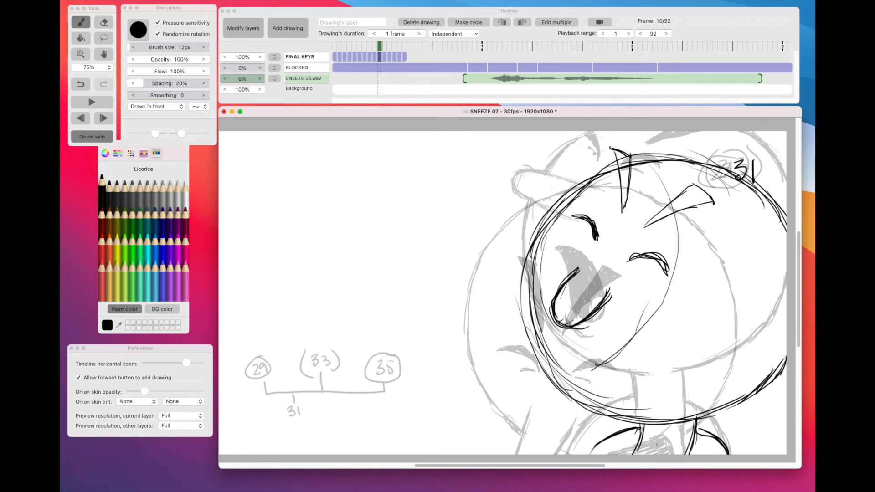
Step: Draw the open mouth with its tongue and the lower-lip curve beneath it on drawing 31
mouse_move(574, 348)
left_mouse_down()
mouse_move(631, 364)
mouse_move(646, 374)
mouse_move(638, 393)
left_mouse_up()
mouse_move(592, 358)
left_mouse_down()
mouse_move(601, 383)
mouse_move(645, 391)
mouse_move(628, 394)
mouse_move(653, 378)
mouse_move(651, 387)
mouse_move(641, 371)
mouse_move(647, 375)
left_mouse_up()
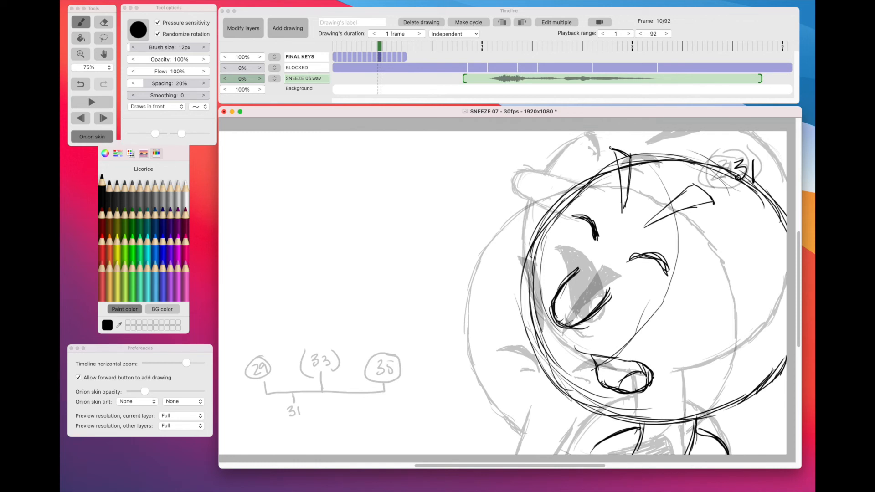
mouse_move(578, 376)
left_mouse_down()
mouse_move(588, 392)
mouse_move(629, 407)
left_mouse_up()
Step: Turn off the onion skin and scrub between drawing 31 and the next frame to check the movement
left_click(461, 66)
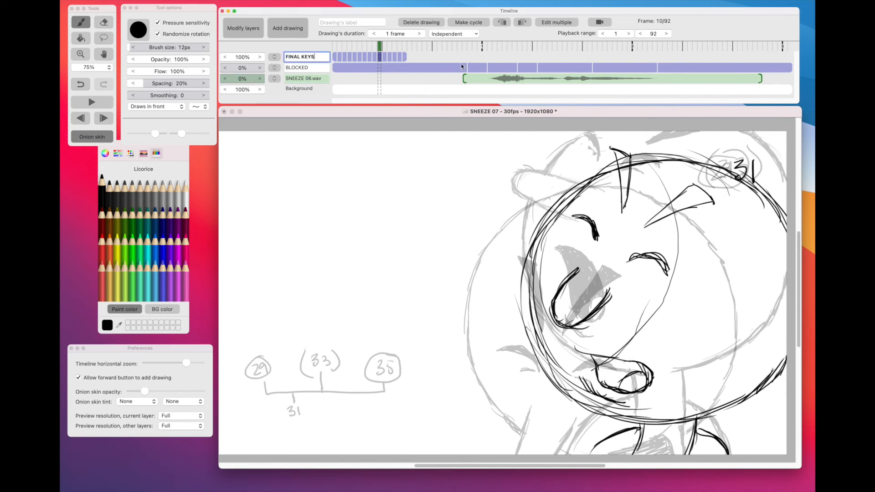
left_click(97, 137)
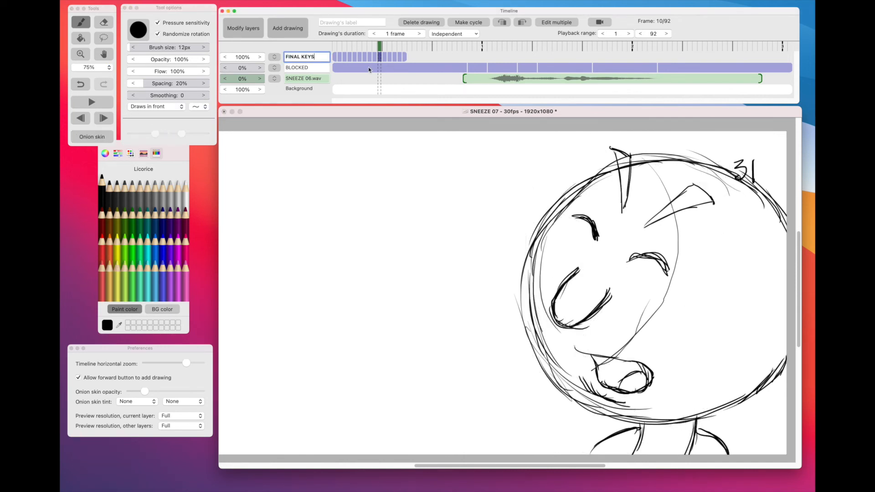
mouse_move(380, 47)
left_mouse_down()
mouse_move(390, 48)
mouse_move(369, 55)
mouse_move(387, 57)
mouse_move(361, 57)
mouse_move(396, 57)
mouse_move(354, 65)
mouse_move(401, 61)
mouse_move(355, 73)
mouse_move(387, 69)
mouse_move(379, 87)
mouse_move(383, 80)
left_mouse_up()
left_click_drag(385, 48, 380, 49)
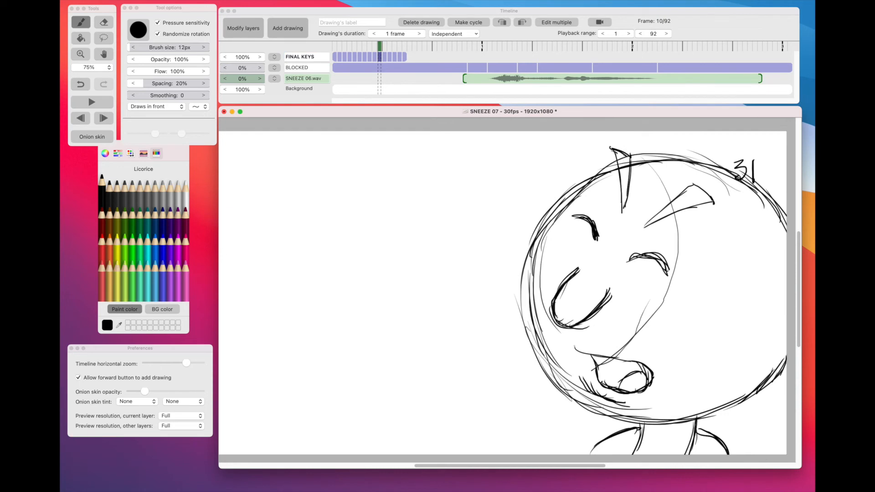
Step: Fill both eyebrows solid black and thicken the two closed-eye arcs on drawing 31
mouse_move(628, 156)
left_mouse_down()
mouse_move(628, 169)
mouse_move(615, 155)
mouse_move(623, 185)
mouse_move(627, 164)
mouse_move(624, 211)
mouse_move(626, 190)
left_mouse_up()
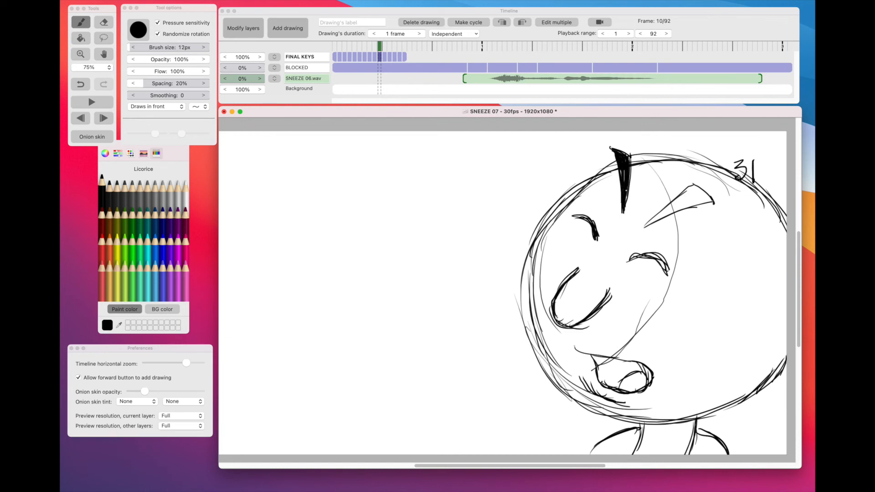
mouse_move(663, 213)
left_mouse_down()
mouse_move(648, 224)
mouse_move(697, 184)
mouse_move(708, 194)
mouse_move(659, 218)
mouse_move(694, 188)
mouse_move(690, 196)
mouse_move(698, 188)
mouse_move(707, 197)
mouse_move(685, 204)
mouse_move(685, 196)
mouse_move(665, 212)
left_mouse_up()
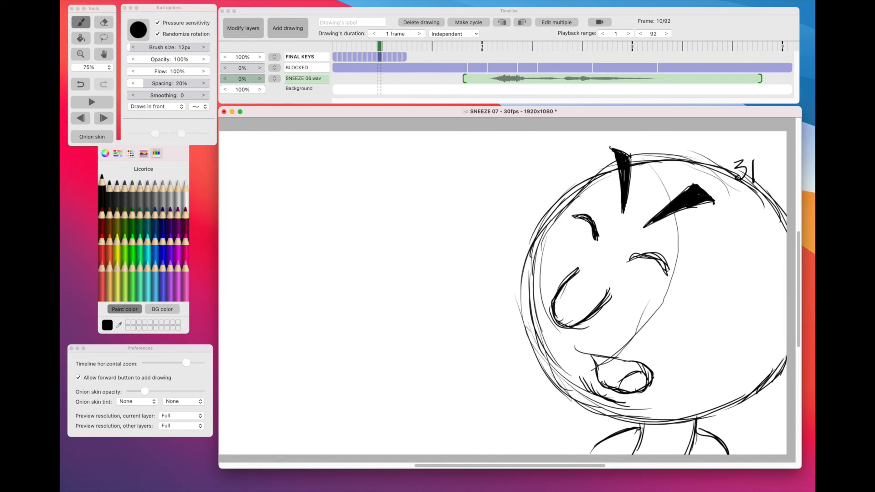
left_click_drag(579, 219, 591, 225)
mouse_move(632, 259)
left_mouse_down()
mouse_move(651, 252)
mouse_move(669, 273)
mouse_move(637, 259)
mouse_move(659, 256)
mouse_move(666, 268)
left_mouse_up()
Step: Go over the nose outline on drawing 31 with heavier strokes
mouse_move(565, 280)
left_mouse_down()
mouse_move(559, 305)
mouse_move(582, 327)
mouse_move(612, 299)
left_mouse_up()
mouse_move(579, 331)
left_mouse_down()
mouse_move(606, 312)
mouse_move(583, 332)
left_mouse_up()
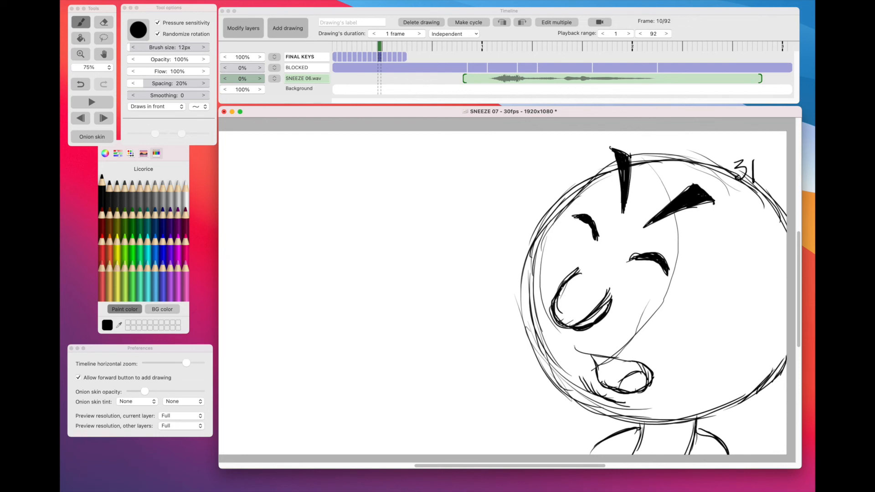
mouse_move(562, 288)
left_mouse_down()
mouse_move(558, 320)
mouse_move(567, 330)
left_mouse_up()
left_click_drag(572, 333, 601, 319)
Step: Ink the mouth on drawing 31, filling it black around the white tongue, and darken the lower-lip curve
left_click_drag(578, 351, 648, 365)
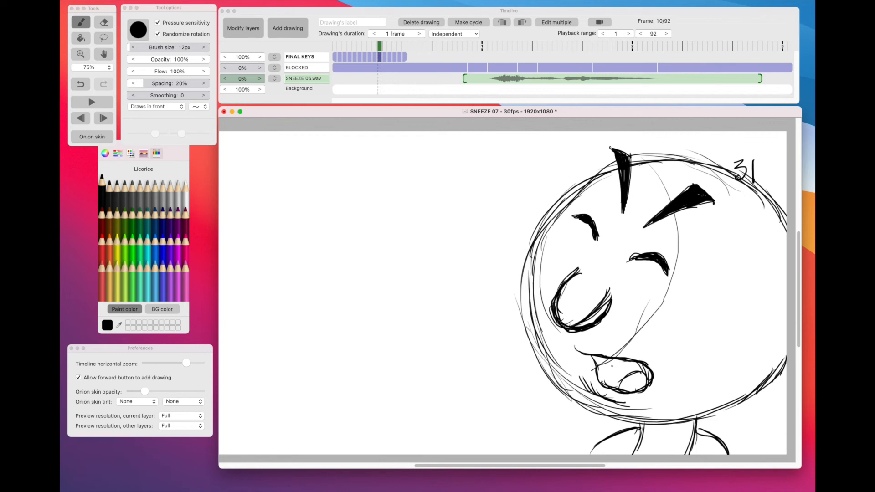
mouse_move(593, 355)
left_mouse_down()
mouse_move(600, 381)
mouse_move(650, 388)
mouse_move(641, 366)
mouse_move(597, 360)
mouse_move(618, 359)
mouse_move(597, 365)
mouse_move(601, 380)
mouse_move(618, 387)
mouse_move(641, 369)
mouse_move(604, 373)
left_mouse_up()
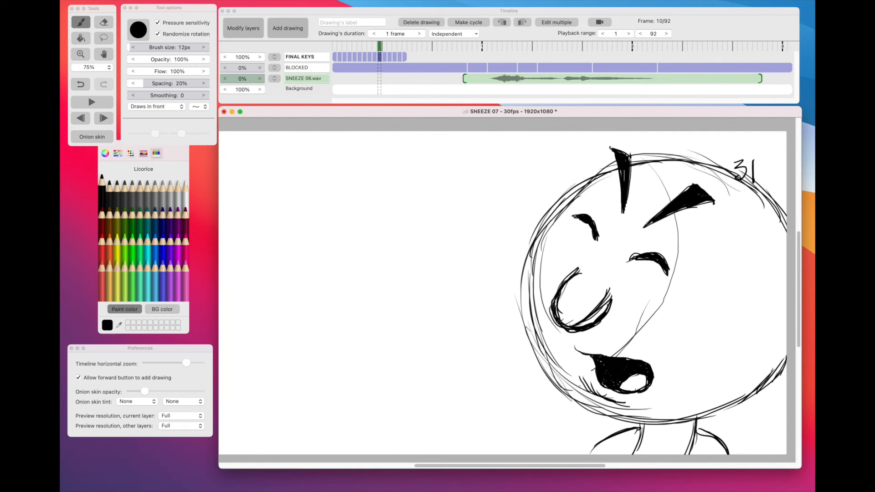
mouse_move(584, 374)
left_mouse_down()
mouse_move(598, 399)
mouse_move(635, 405)
mouse_move(599, 401)
mouse_move(634, 409)
left_mouse_up()
Step: Go over the head outline, neck lines and right shoulder on drawing 31 with heavy black strokes
mouse_move(566, 199)
left_mouse_down()
mouse_move(524, 275)
mouse_move(535, 346)
left_mouse_up()
mouse_move(522, 310)
left_mouse_down()
mouse_move(534, 350)
mouse_move(564, 388)
mouse_move(560, 383)
mouse_move(594, 412)
mouse_move(644, 423)
mouse_move(635, 422)
mouse_move(696, 421)
mouse_move(785, 358)
left_mouse_up()
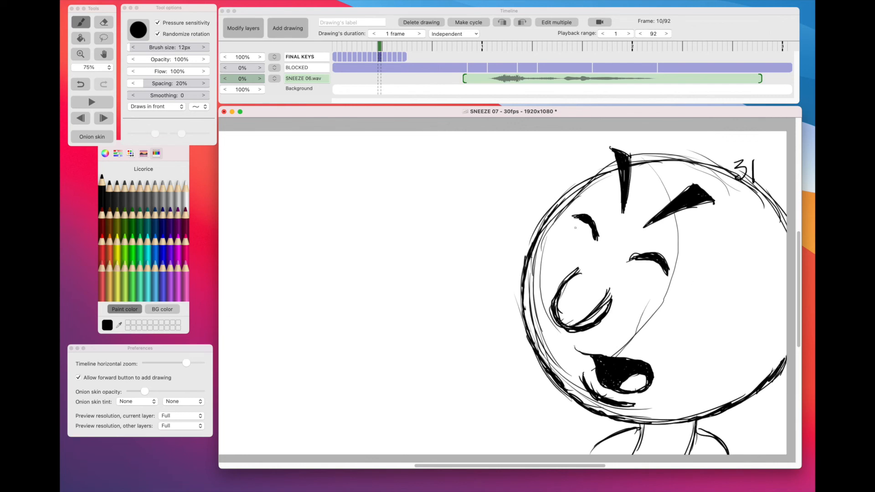
mouse_move(539, 231)
left_mouse_down()
mouse_move(580, 185)
mouse_move(617, 165)
mouse_move(696, 156)
mouse_move(740, 177)
mouse_move(790, 240)
left_mouse_up()
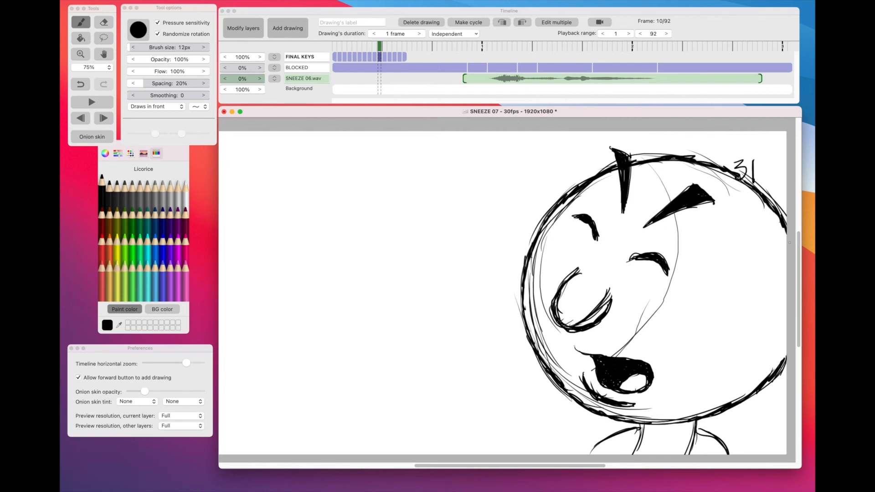
left_click_drag(643, 424, 640, 439)
left_click_drag(695, 420, 691, 445)
left_click_drag(697, 431, 710, 436)
Step: Erase the rough construction lines inside the head's left edge and around the nose, lower lip and neck
left_click(104, 22)
mouse_move(569, 192)
left_mouse_down()
mouse_move(588, 193)
mouse_move(599, 180)
mouse_move(554, 215)
mouse_move(574, 200)
mouse_move(538, 246)
mouse_move(545, 232)
mouse_move(546, 324)
mouse_move(537, 270)
mouse_move(532, 297)
mouse_move(583, 322)
mouse_move(608, 295)
mouse_move(582, 318)
mouse_move(549, 283)
mouse_move(558, 281)
mouse_move(563, 317)
mouse_move(549, 329)
mouse_move(540, 321)
mouse_move(538, 342)
mouse_move(553, 371)
mouse_move(580, 393)
mouse_move(573, 379)
mouse_move(592, 406)
mouse_move(670, 423)
left_mouse_up()
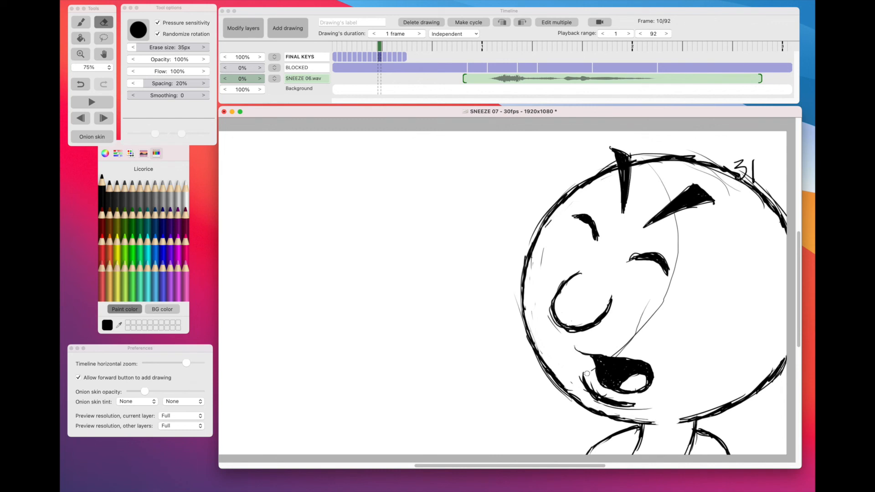
left_click_drag(599, 394, 637, 403)
Step: Erase the curved face guideline and the remaining stray strokes around the eye and head outline on drawing 31
mouse_move(617, 343)
left_mouse_down()
mouse_move(662, 309)
mouse_move(648, 308)
mouse_move(646, 279)
left_mouse_up()
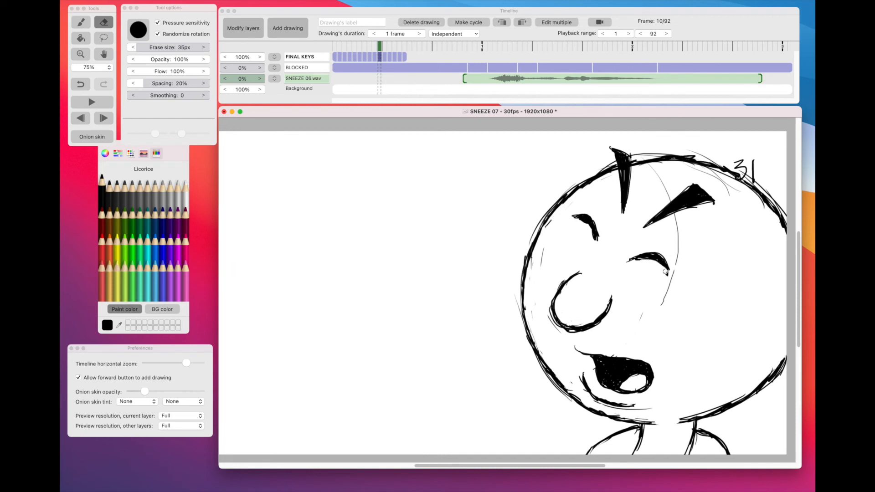
left_click_drag(667, 273, 671, 289)
mouse_move(676, 218)
left_mouse_down()
mouse_move(678, 261)
mouse_move(660, 307)
mouse_move(686, 218)
mouse_move(665, 175)
mouse_move(650, 171)
mouse_move(681, 222)
left_mouse_up()
mouse_move(657, 169)
left_mouse_down()
mouse_move(719, 181)
mouse_move(702, 168)
mouse_move(740, 198)
mouse_move(764, 192)
mouse_move(766, 180)
mouse_move(759, 180)
mouse_move(780, 211)
left_mouse_up()
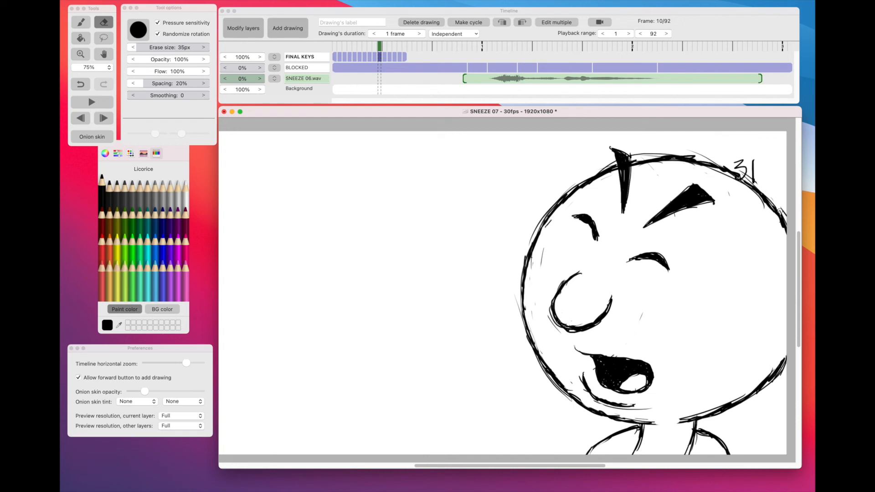
left_click_drag(638, 152, 700, 155)
mouse_move(547, 229)
left_mouse_down()
mouse_move(553, 220)
mouse_move(540, 263)
left_mouse_up()
left_click_drag(578, 380, 583, 395)
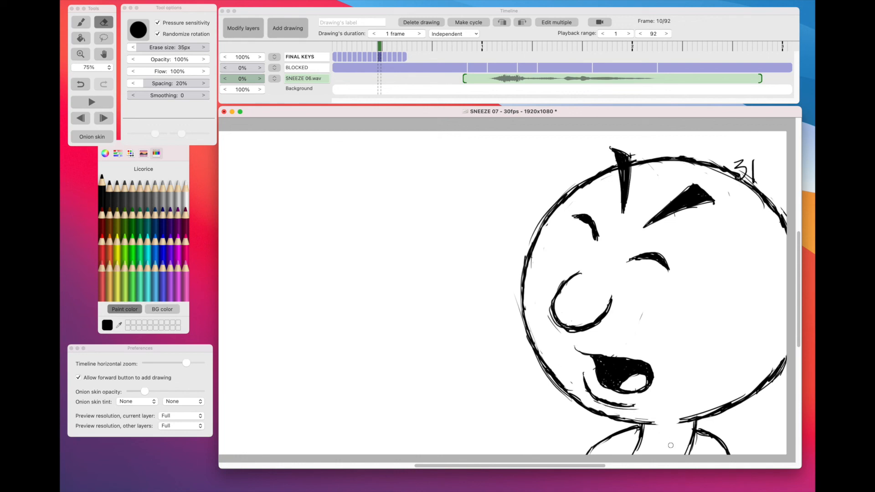
Step: Brush small crease lines beneath both closed eyes on drawing 31 and scrub through the surrounding frames
key("b")
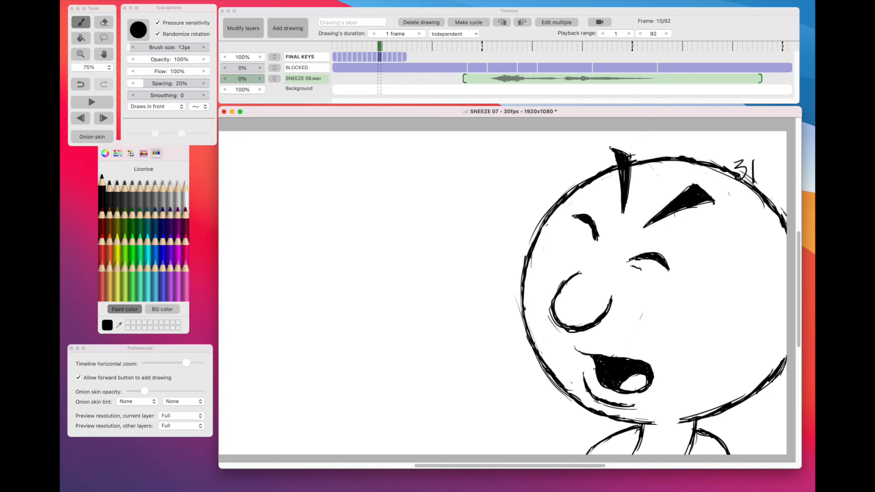
left_click_drag(633, 267, 648, 278)
left_click_drag(578, 233, 591, 237)
left_click(449, 39)
mouse_move(367, 46)
left_mouse_down()
mouse_move(384, 47)
mouse_move(352, 57)
mouse_move(386, 53)
mouse_move(347, 71)
mouse_move(383, 59)
mouse_move(399, 67)
mouse_move(385, 71)
left_mouse_up()
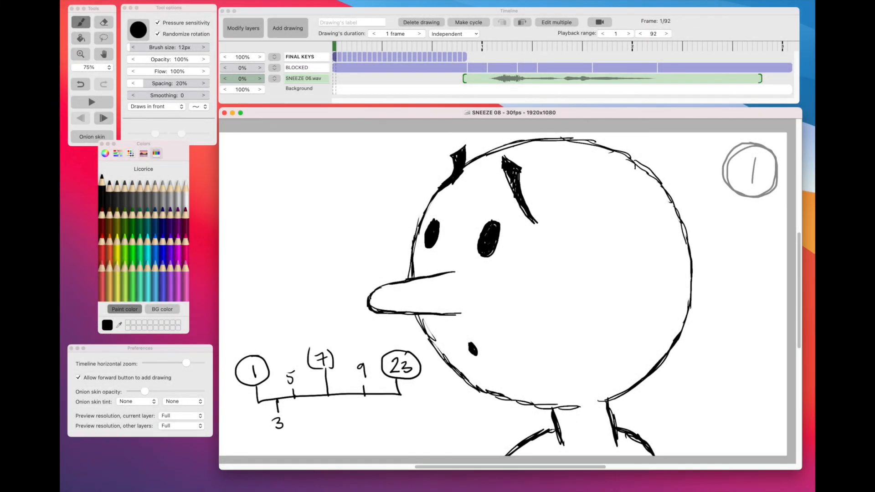
Step: Review the FINAL KEYS drawings in SNEEZE 08 from frame 1, including drawing 1's timing chart
left_click(660, 81)
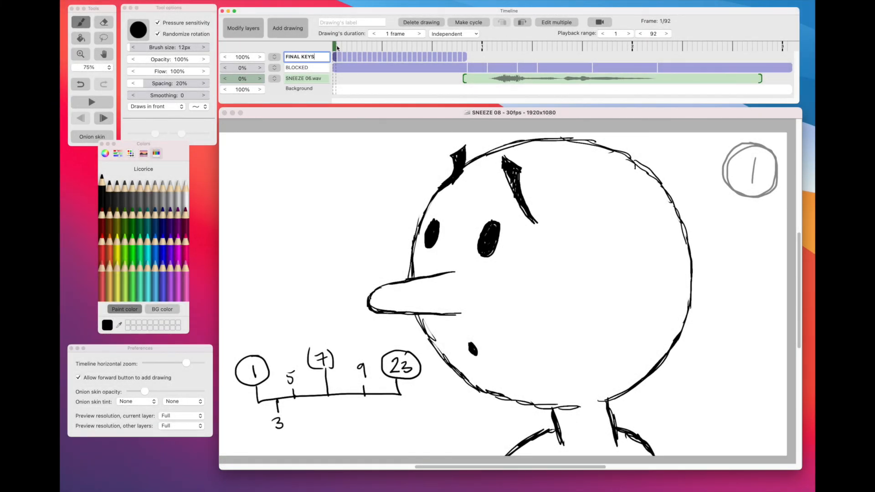
mouse_move(334, 44)
left_mouse_down()
mouse_move(465, 56)
mouse_move(329, 49)
mouse_move(402, 63)
mouse_move(464, 62)
mouse_move(333, 55)
left_mouse_up()
left_click(322, 180)
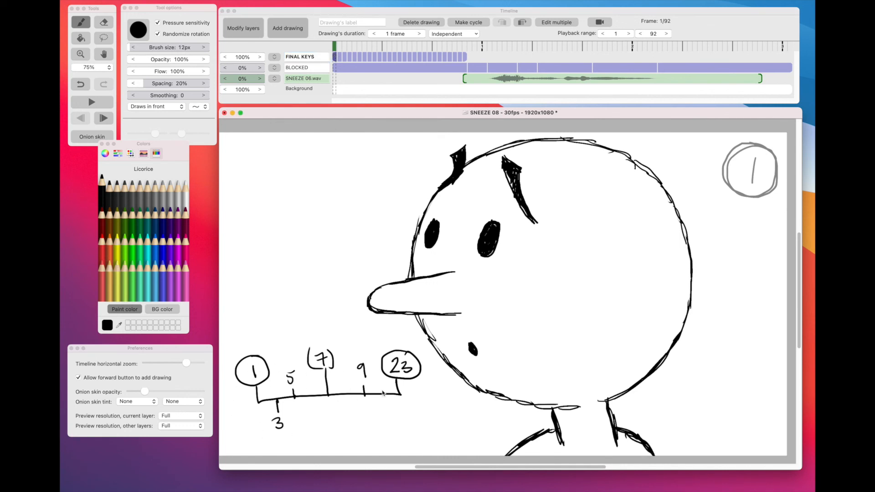
Step: Select all drawings on the FINAL KEYS layer and set their duration to 2 frames
left_click(401, 57)
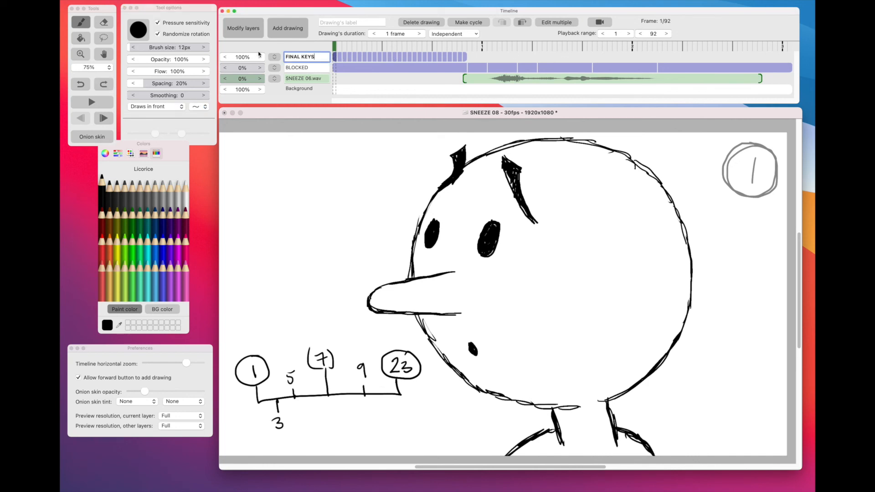
left_click(336, 58)
left_click_drag(337, 65, 470, 64)
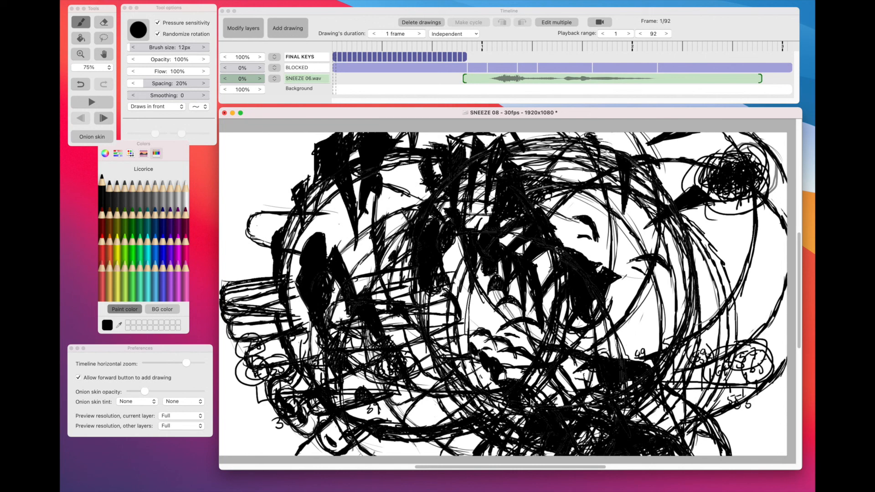
left_click(392, 34)
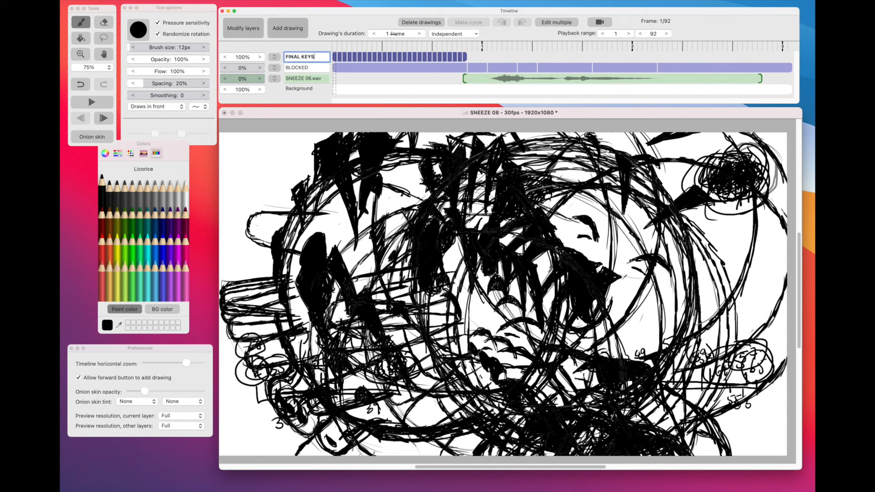
left_click(392, 34)
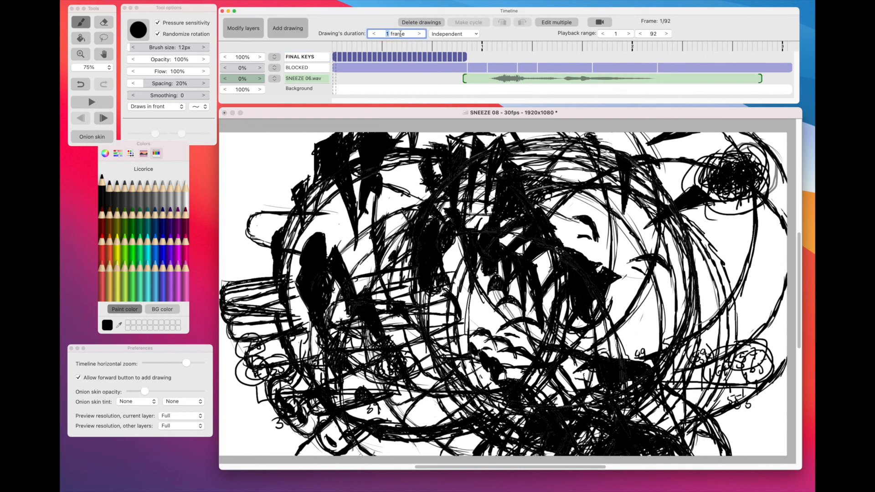
left_click(420, 34)
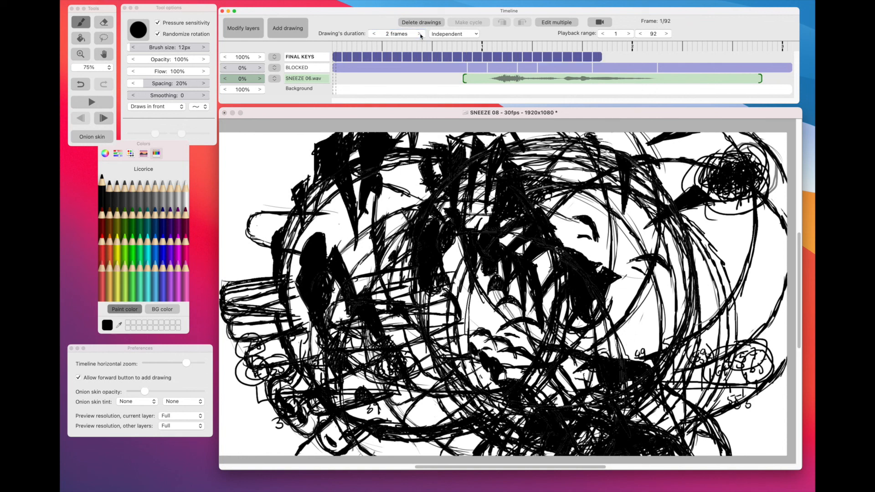
left_click(512, 227)
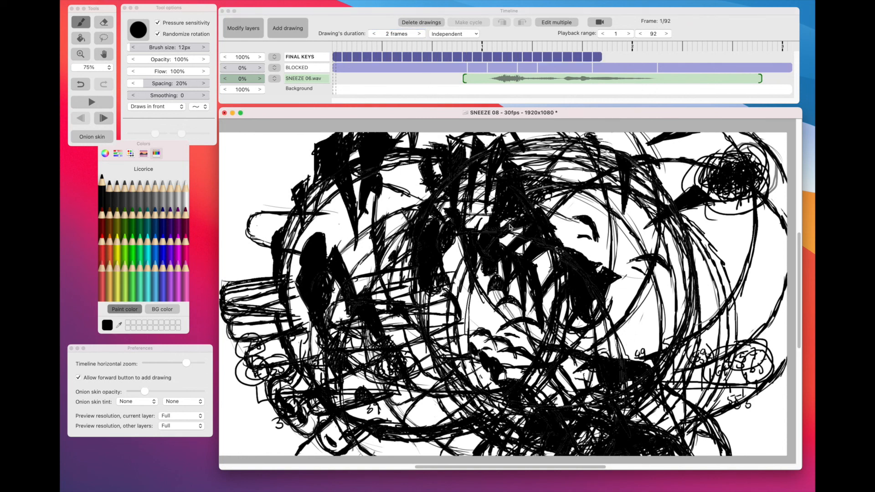
Step: Play back the SNEEZE 08 animation to check the two-frame timing
left_click(342, 48)
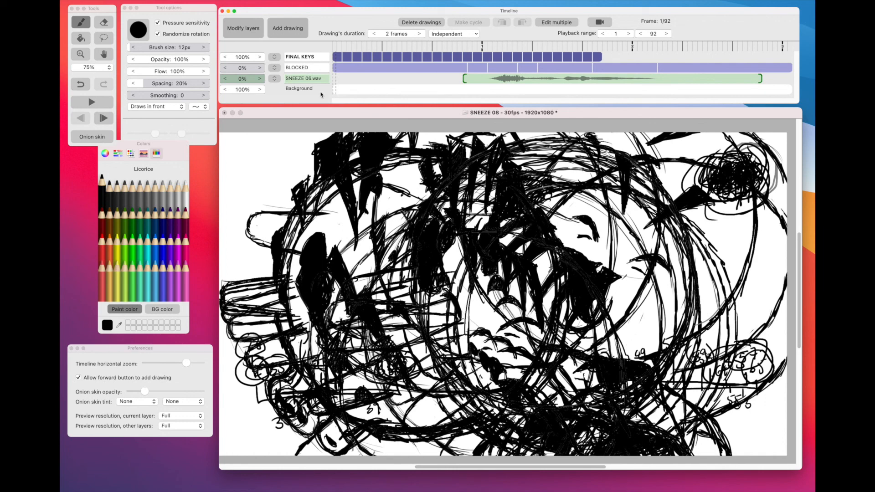
left_click(90, 103)
left_click(91, 103)
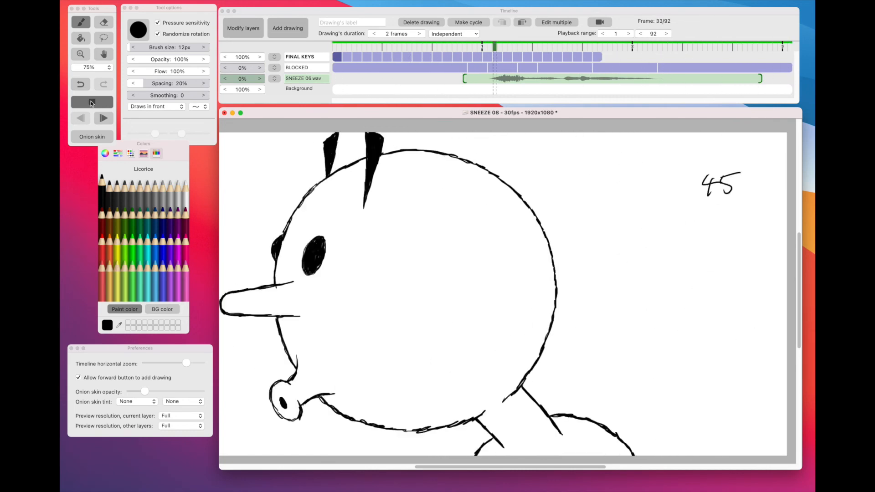
Step: Extend drawing 1 on the FINAL KEYS layer to 14 frames so that drawing 23 starts at frame 23
left_click(335, 44)
left_click_drag(336, 44, 386, 44)
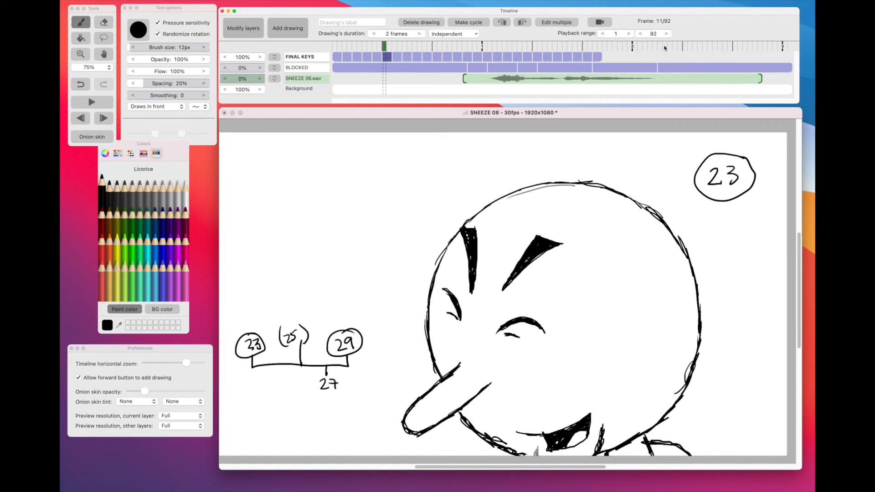
left_click(339, 56)
left_click_drag(342, 56, 434, 46)
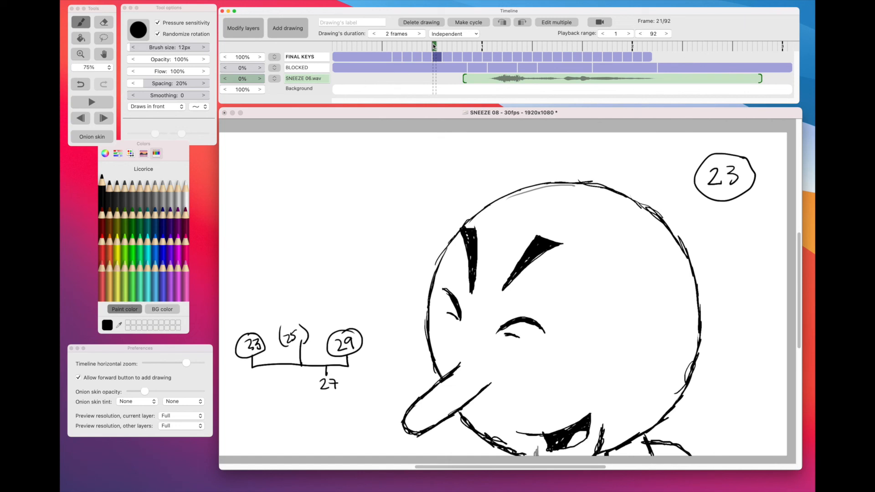
left_click(391, 57)
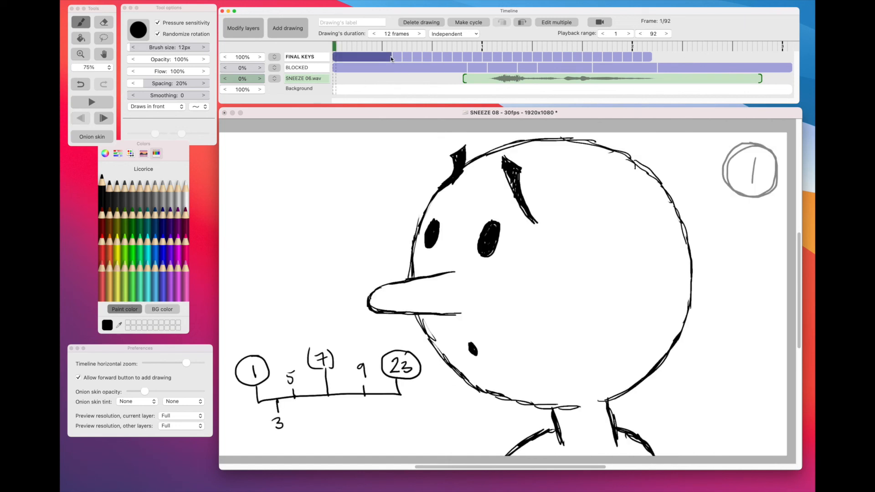
left_click_drag(392, 56, 403, 55)
left_click(435, 46)
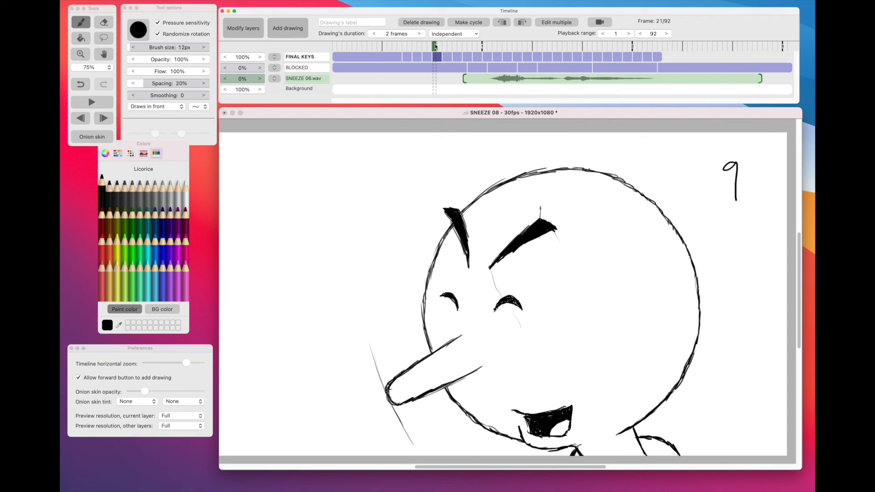
left_click_drag(435, 46, 445, 46)
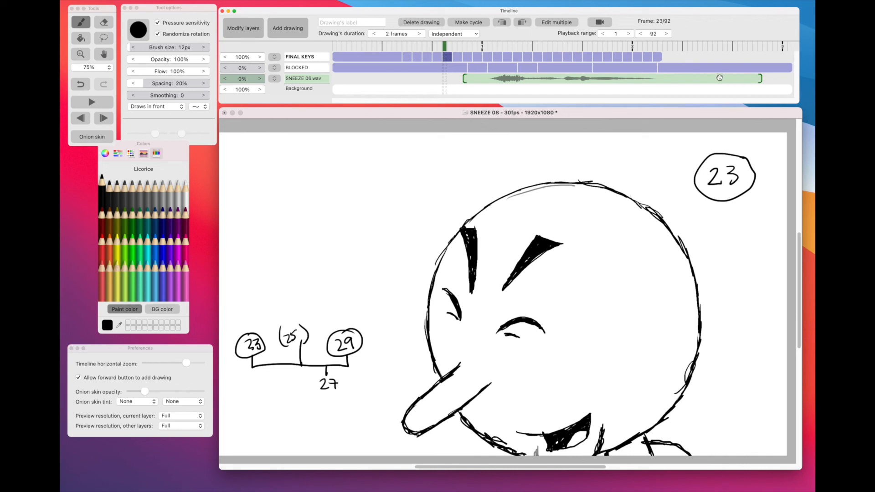
Step: Hold drawing 65 for 28 frames to the end of the timeline and set the SNEEZE 06.wav volume to 100%
left_click(659, 56)
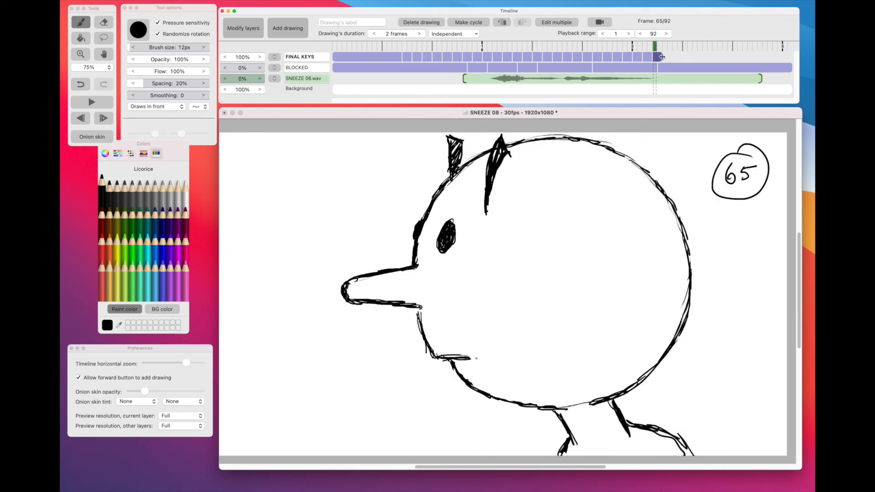
mouse_move(662, 57)
left_mouse_down()
mouse_move(783, 57)
mouse_move(793, 70)
left_mouse_up()
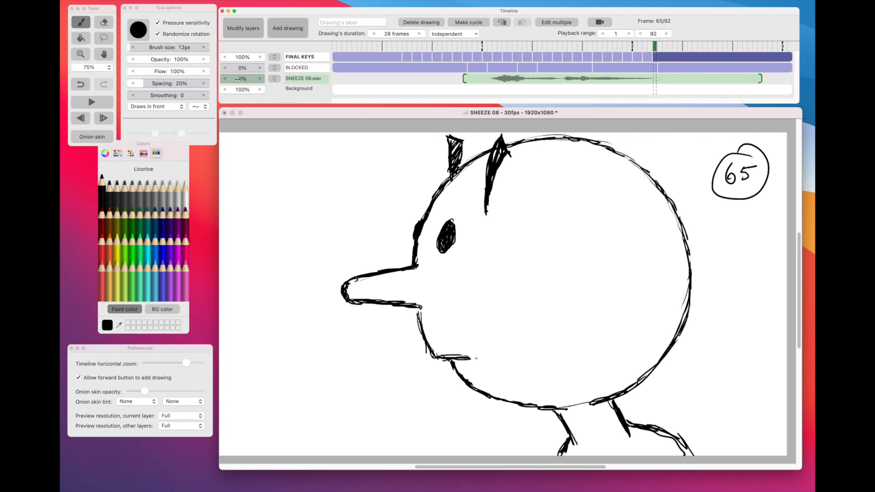
left_click_drag(242, 81, 289, 81)
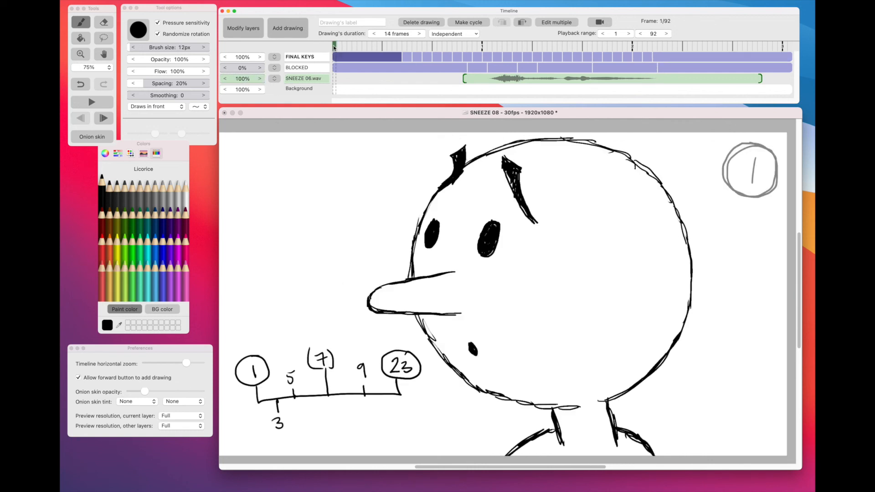
Step: Play back the retimed animation with sound from frame 1, stop it, and save the SNEEZE 08 file
left_click(334, 46)
left_click(81, 119)
left_click(89, 104)
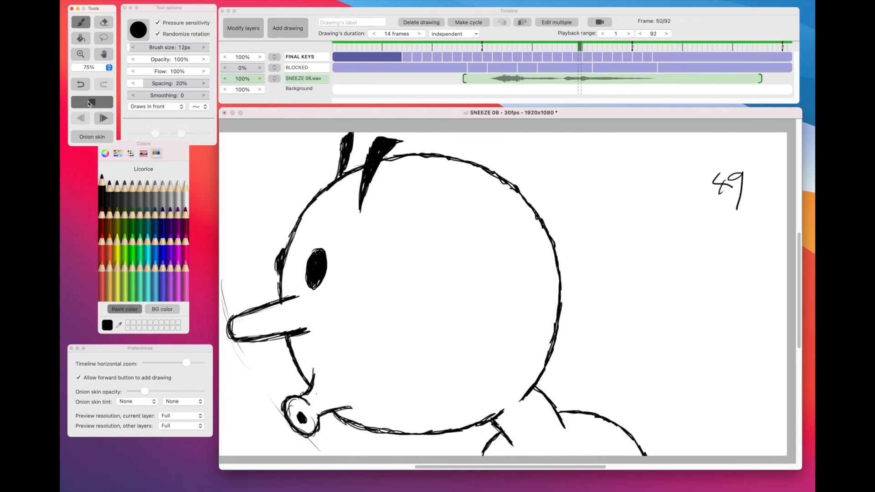
left_click(89, 103)
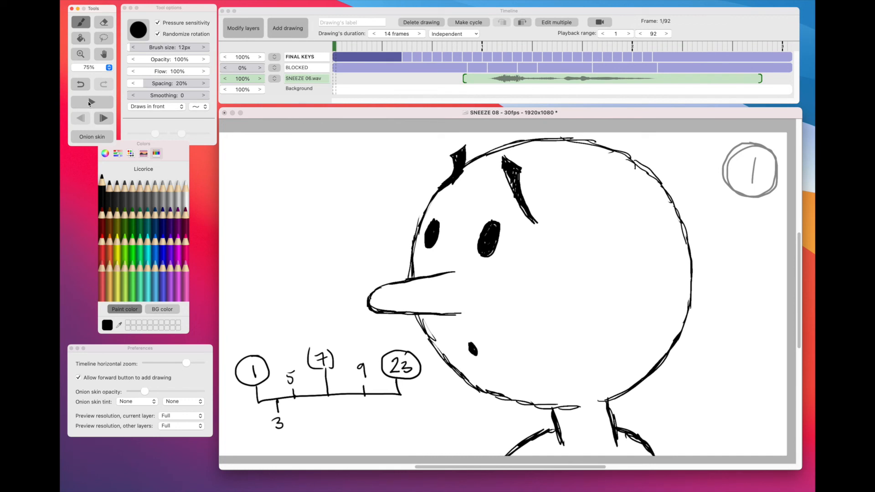
key("super+s")
left_click(174, 116)
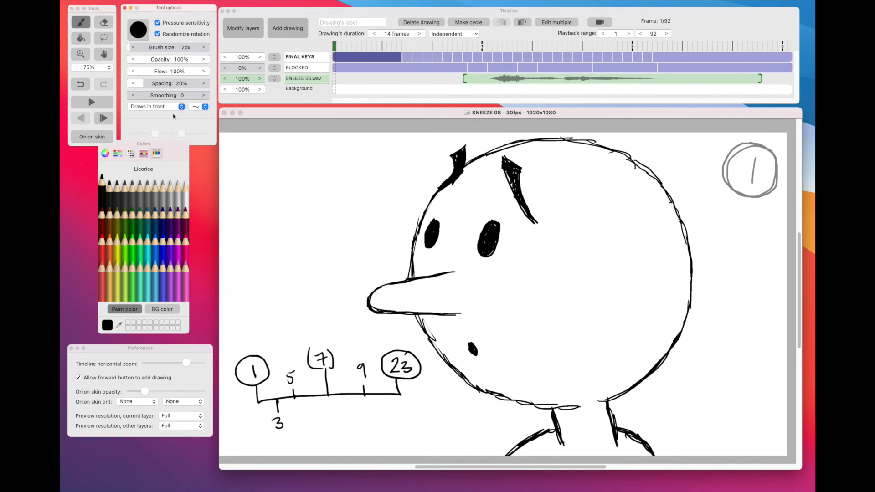